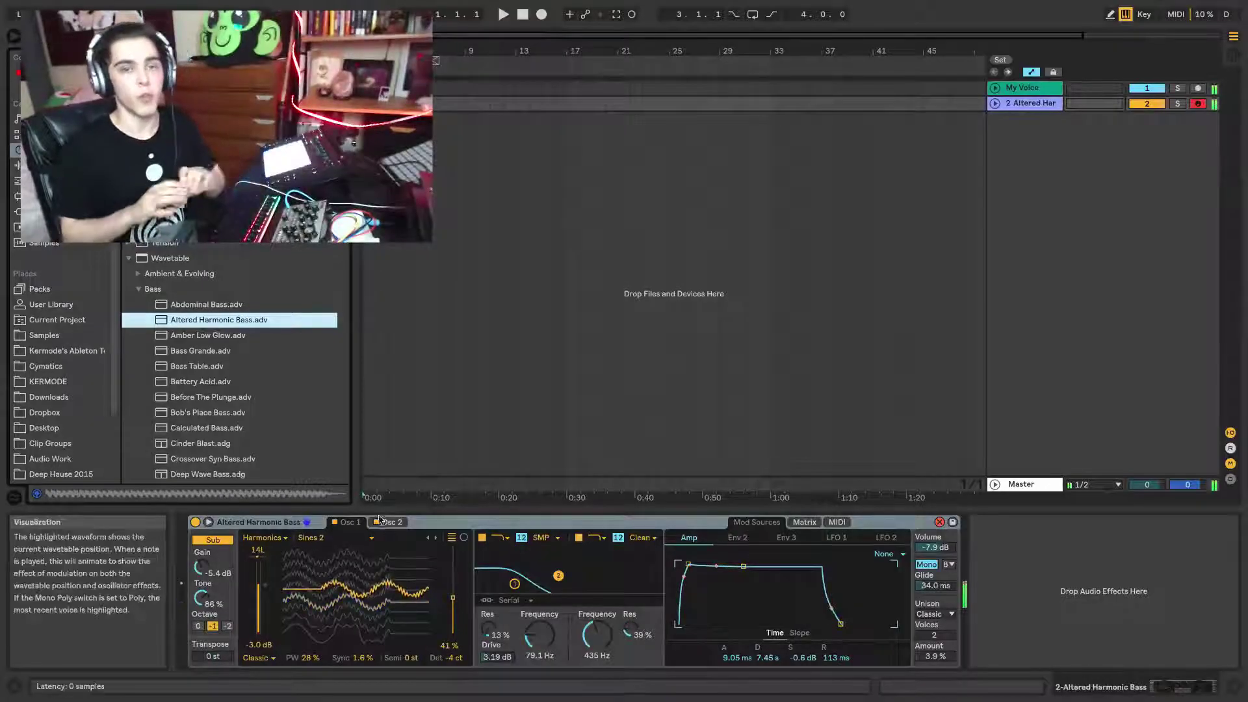
# Step: Enlarge the envelope and LFO editors and narrow the browser to give Wavetable more room
pyautogui.click(208, 524)
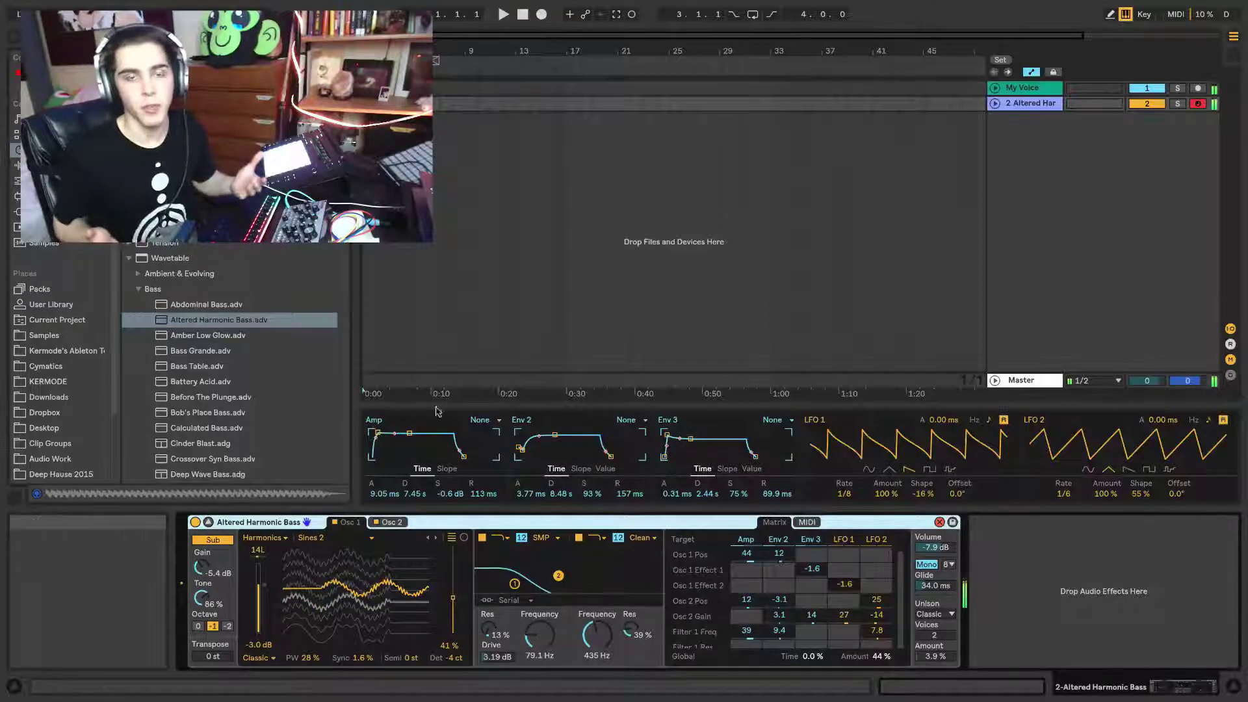
pyautogui.moveTo(352, 427); pyautogui.dragTo(214, 444)
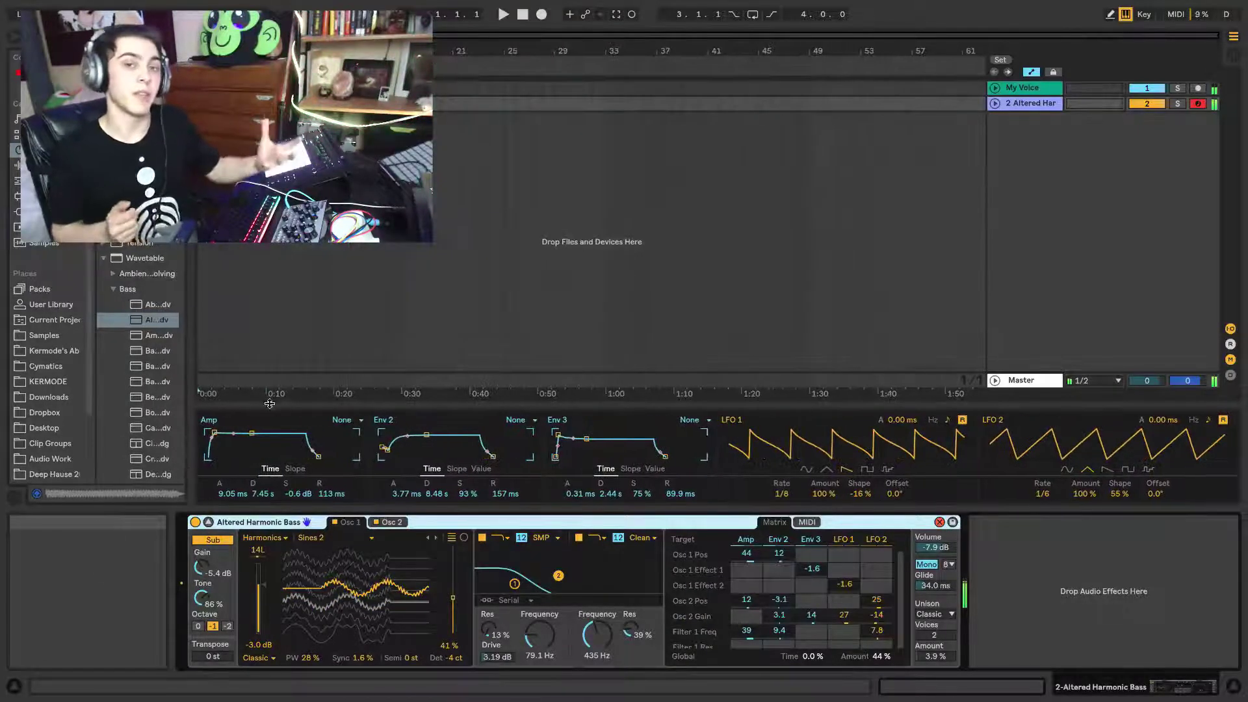
pyautogui.moveTo(270, 404); pyautogui.dragTo(269, 286)
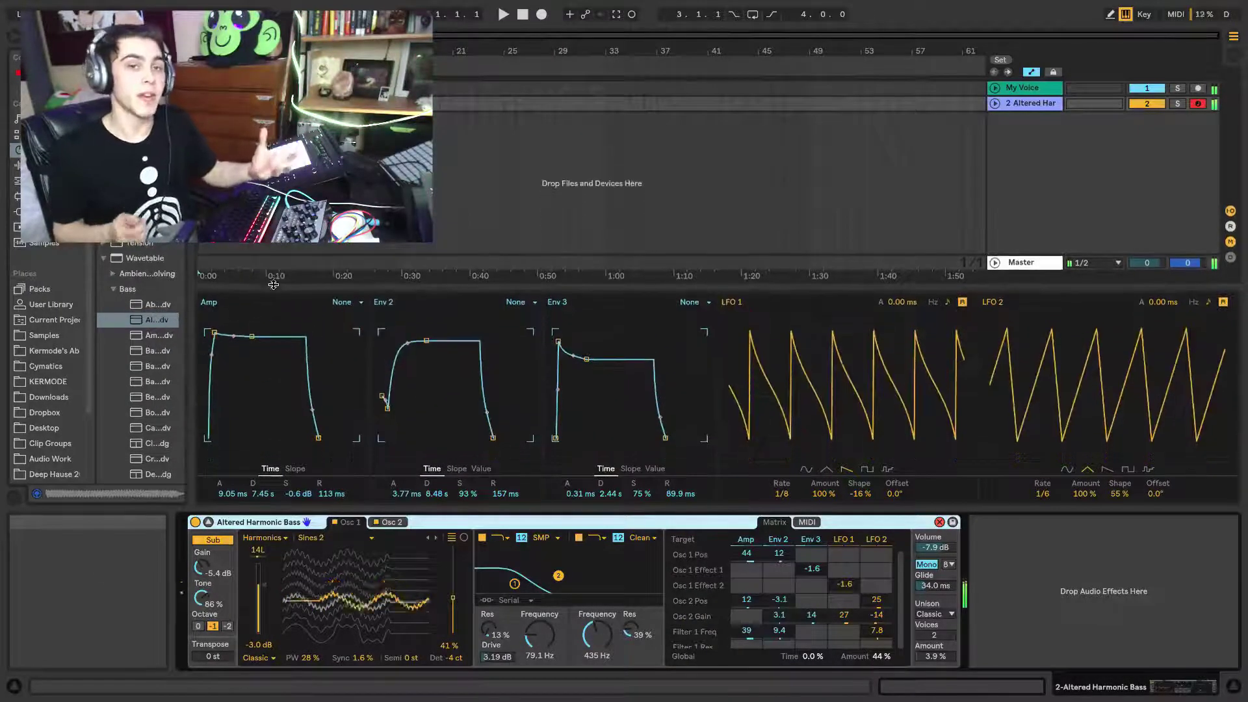
# Step: Audition bass presets from Bass Grande through Bass Table, Battery Acid, Before The Plunge to Calculated Bass
pyautogui.doubleClick(149, 349)
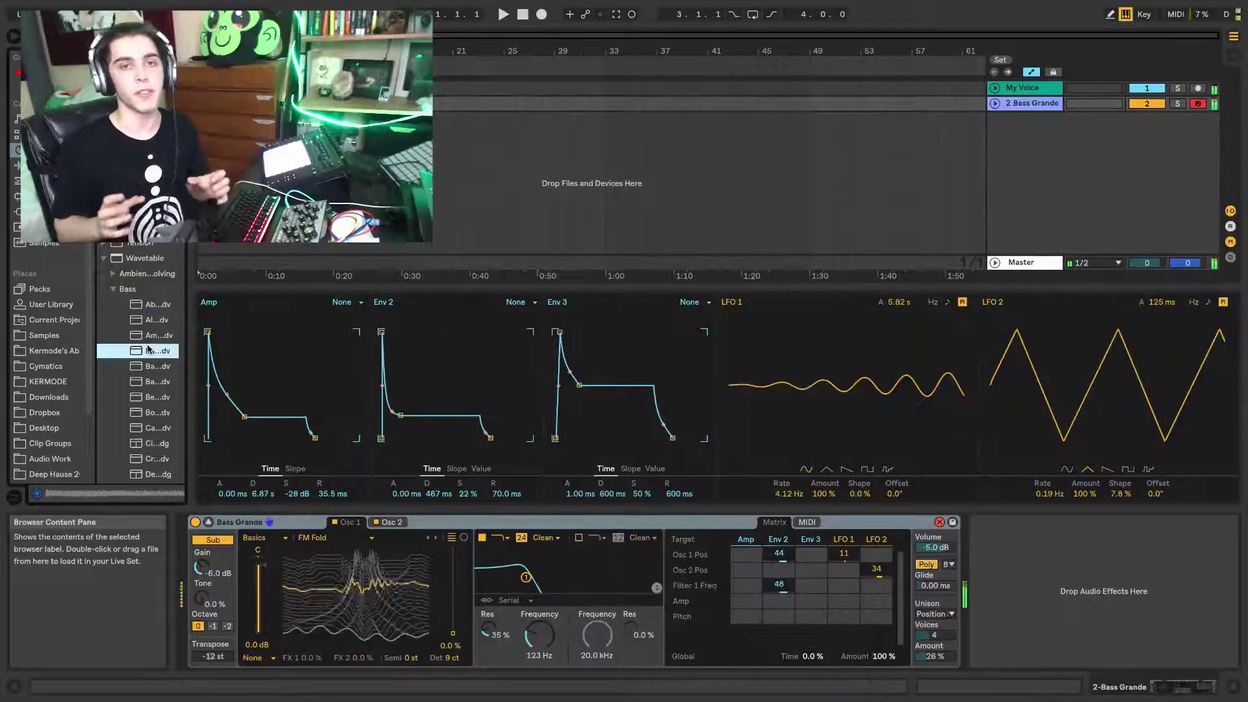
pyautogui.press('Down')
pyautogui.press('Return')
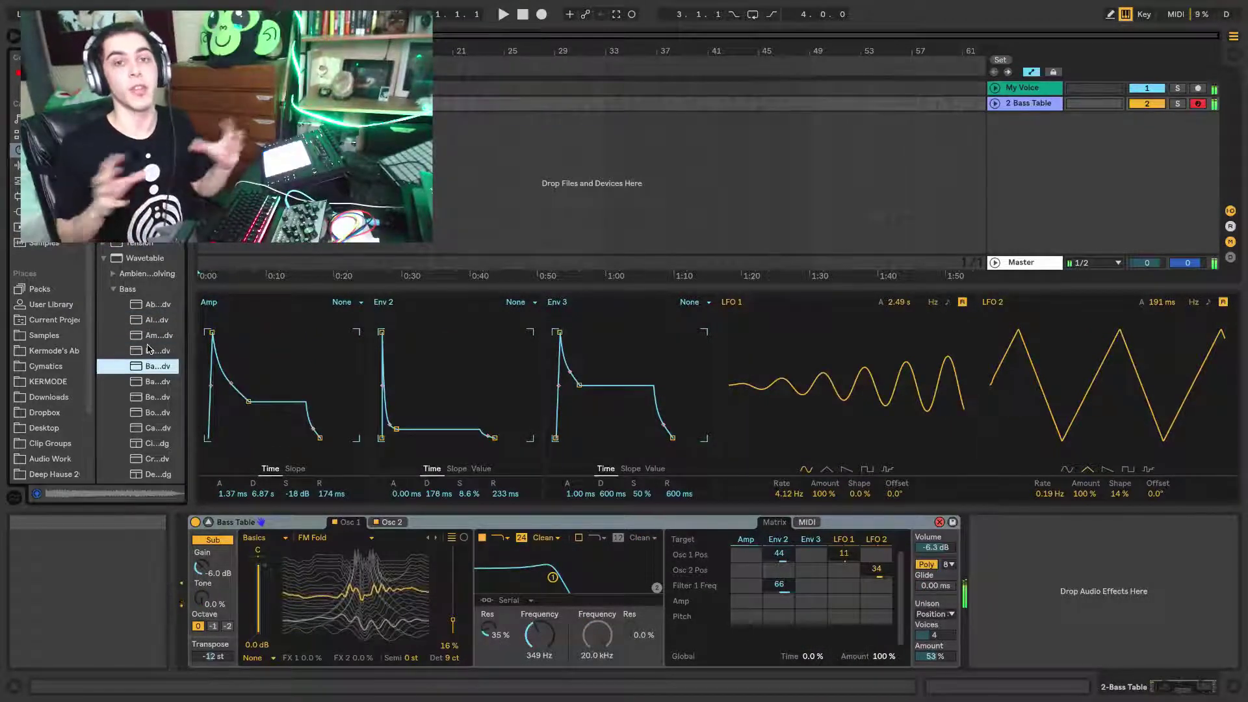
pyautogui.press('Down')
pyautogui.press('Return')
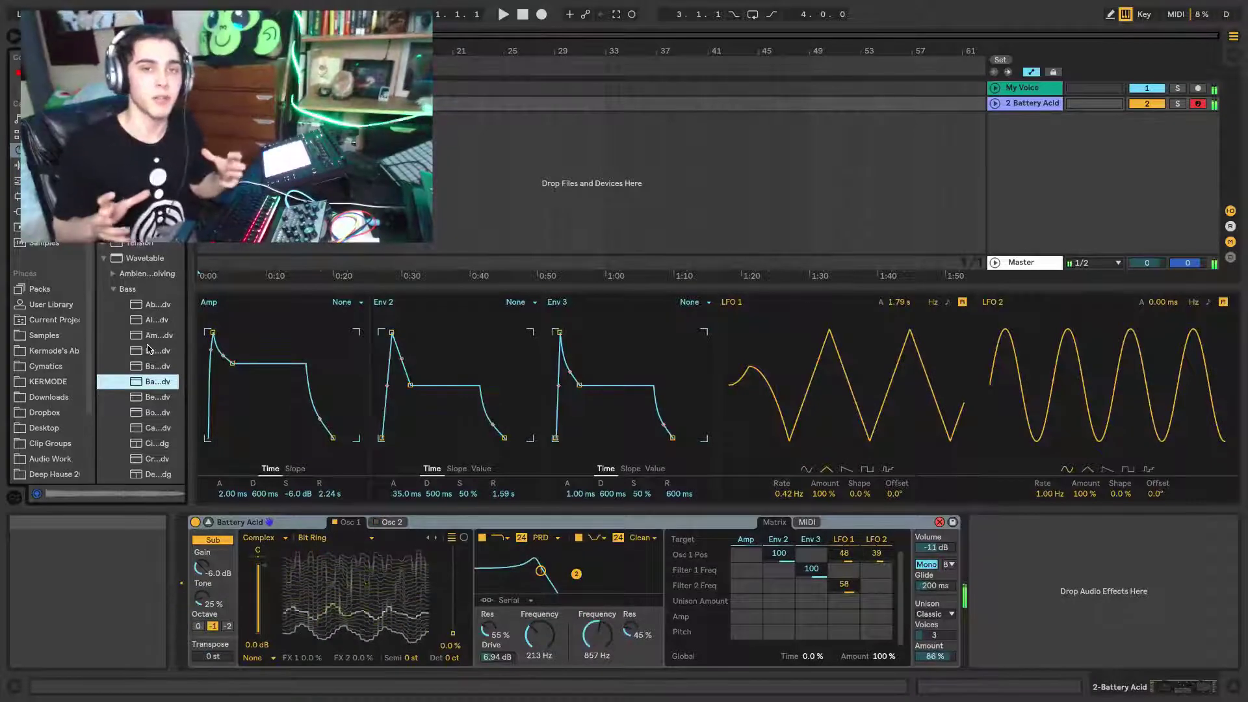
pyautogui.press('Down')
pyautogui.press('Return')
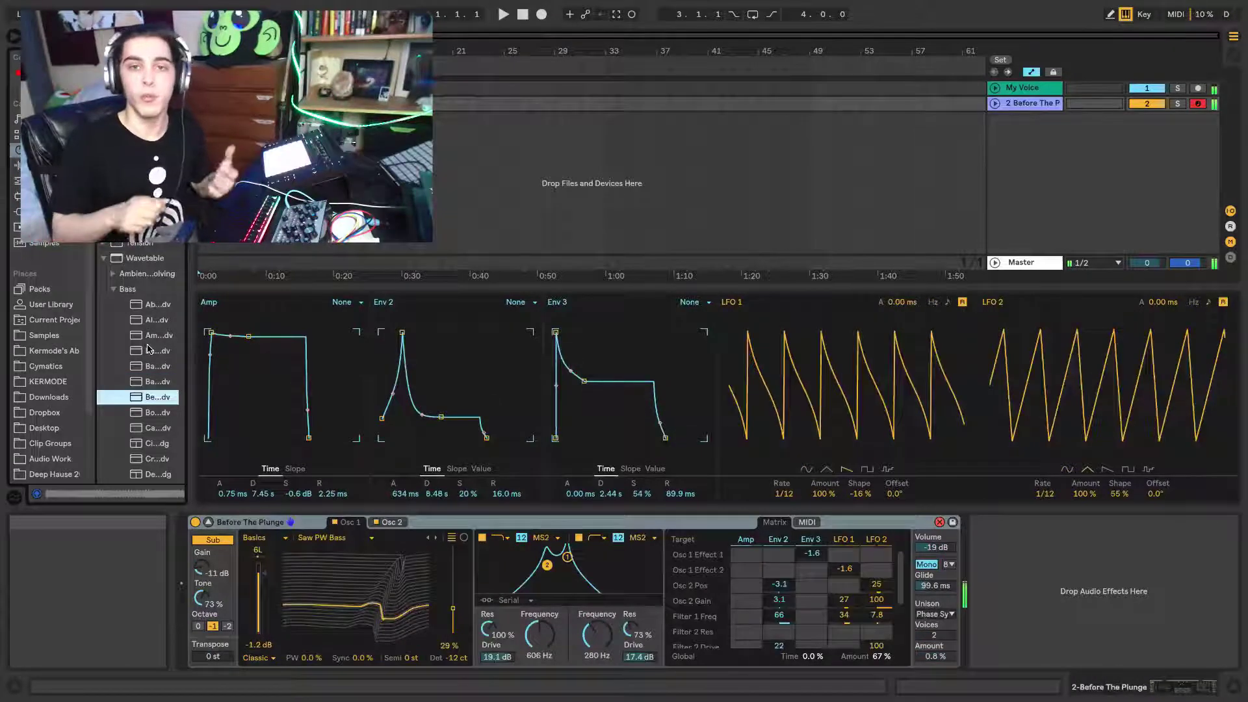
pyautogui.press('Down')
pyautogui.press('Return')
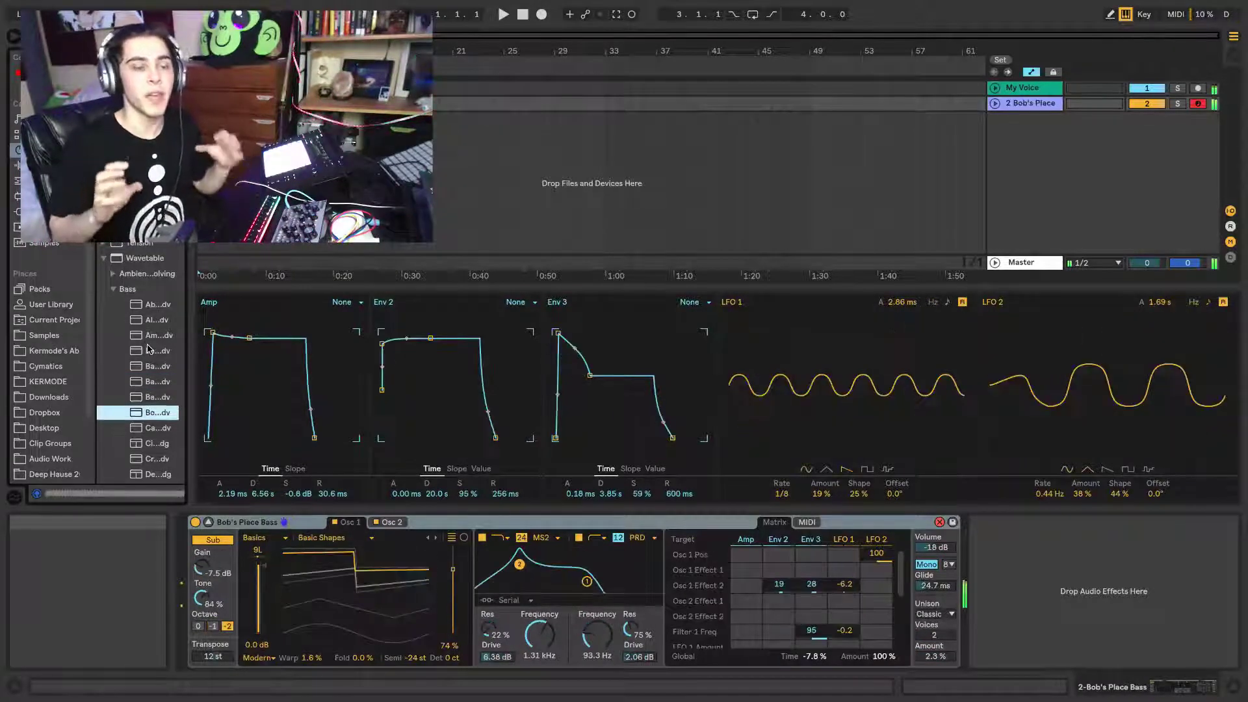
pyautogui.press('Down')
pyautogui.press('Return')
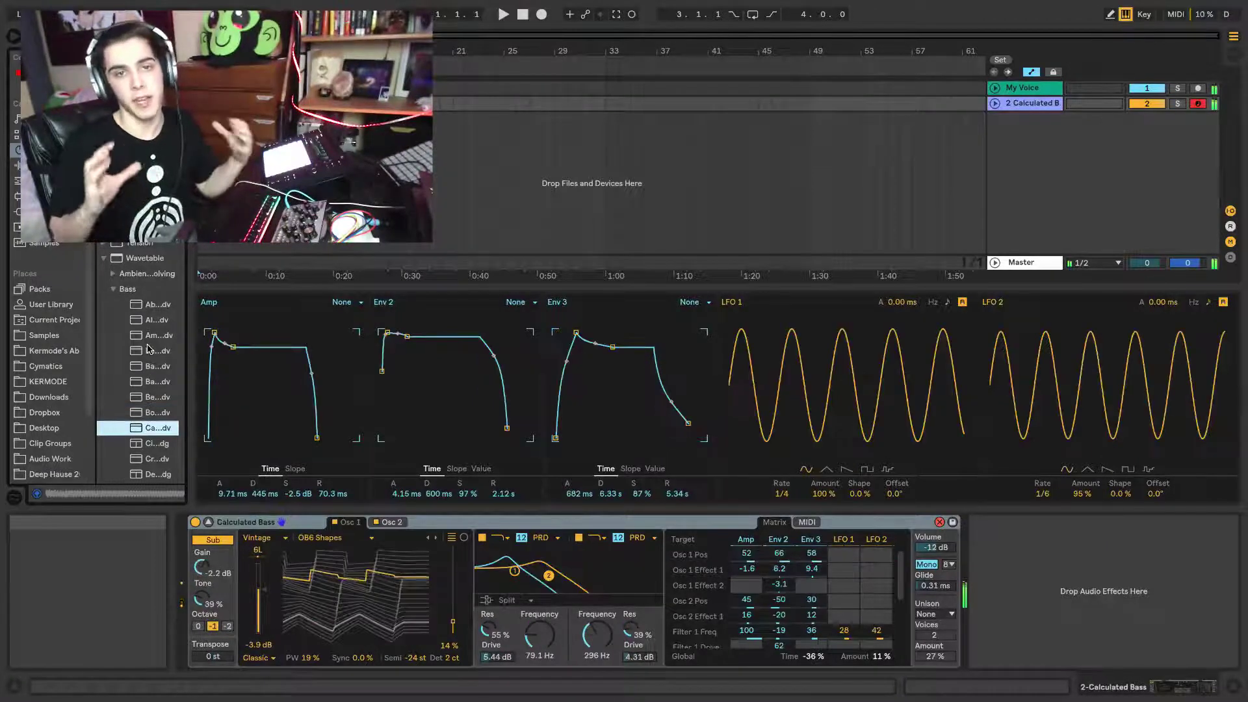
# Step: Continue through Cinder Blast, Deep Wave Bass and Effing Bass, ending on Epilogue Bass
pyautogui.press('Down')
pyautogui.press('Return')
pyautogui.press('Down')
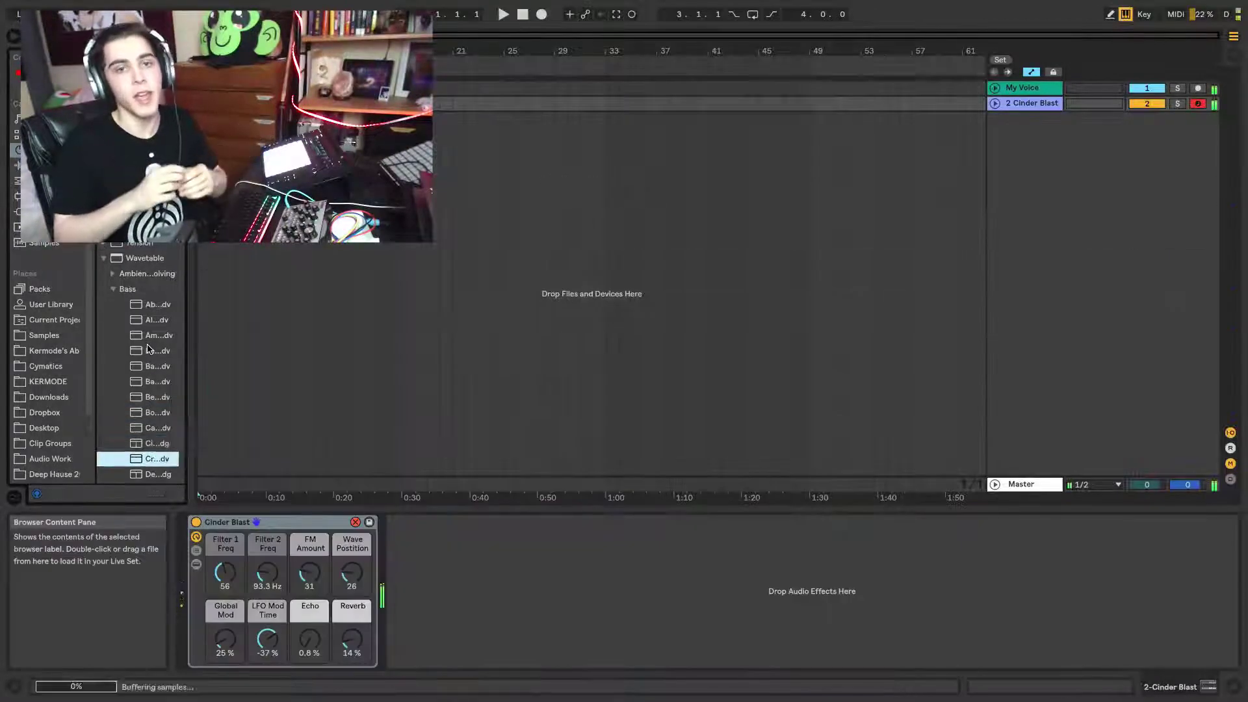
pyautogui.press('Return')
pyautogui.press('Down')
pyautogui.press('Down')
pyautogui.press('Return')
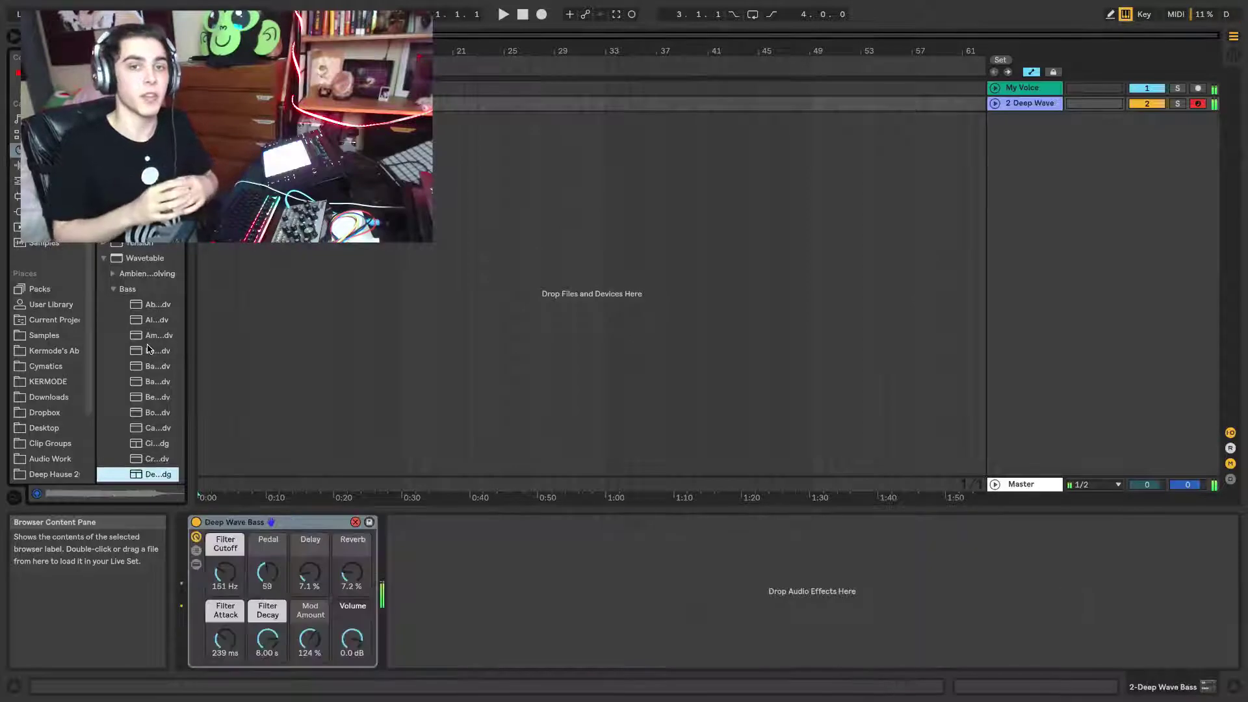
pyautogui.press('Down')
pyautogui.press('Return')
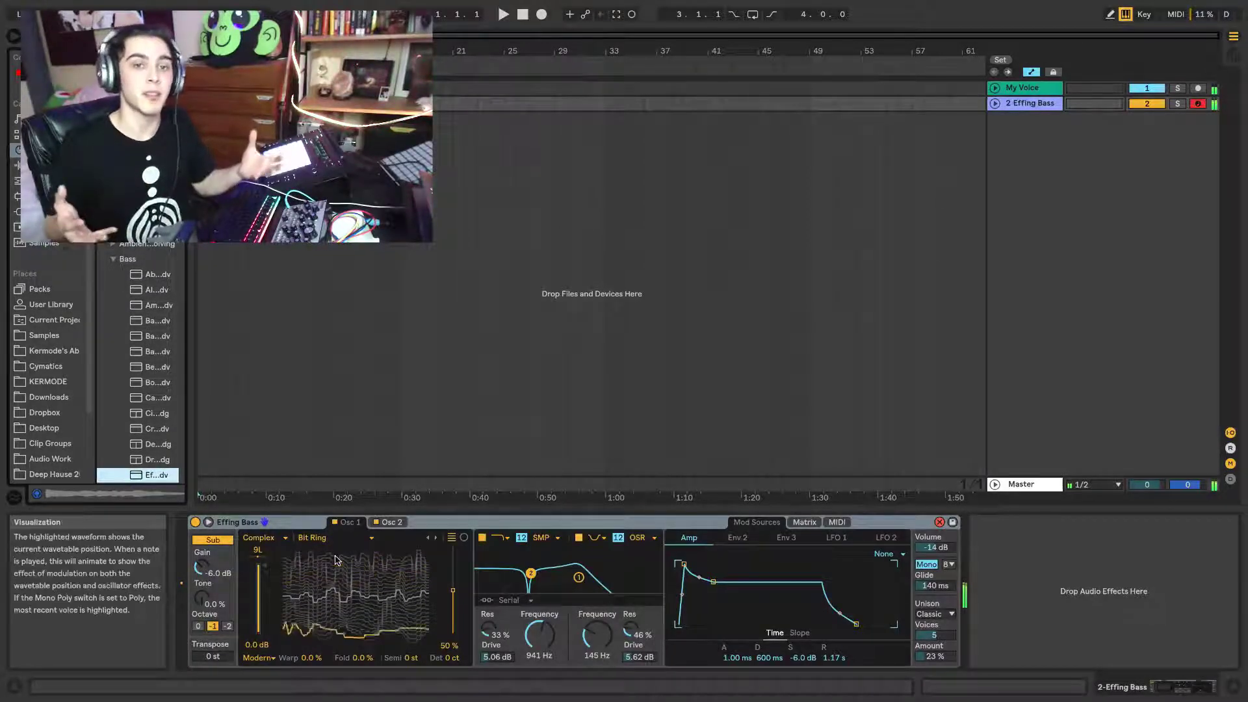
pyautogui.press('Down')
pyautogui.press('Return')
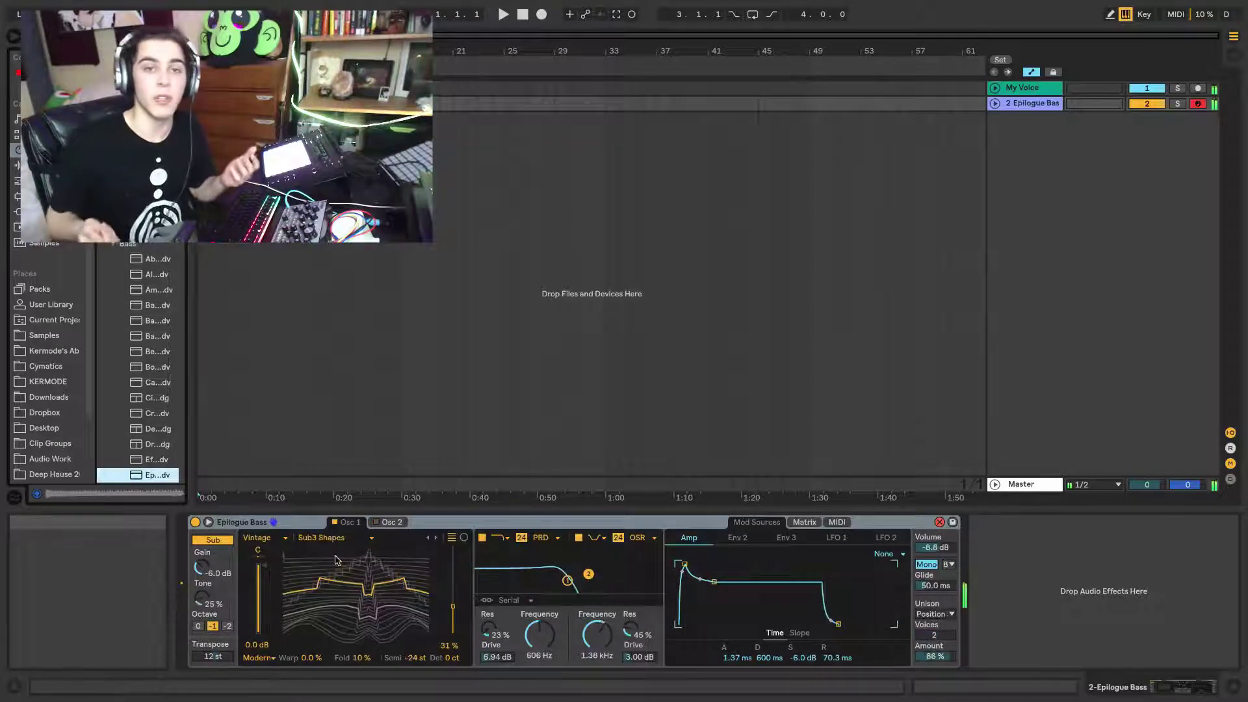
# Step: Stretch Epilogue Bass's amp attack to 20 s and sweep Filter 1's cutoff and resonance
pyautogui.moveTo(685, 565); pyautogui.dragTo(750, 564)
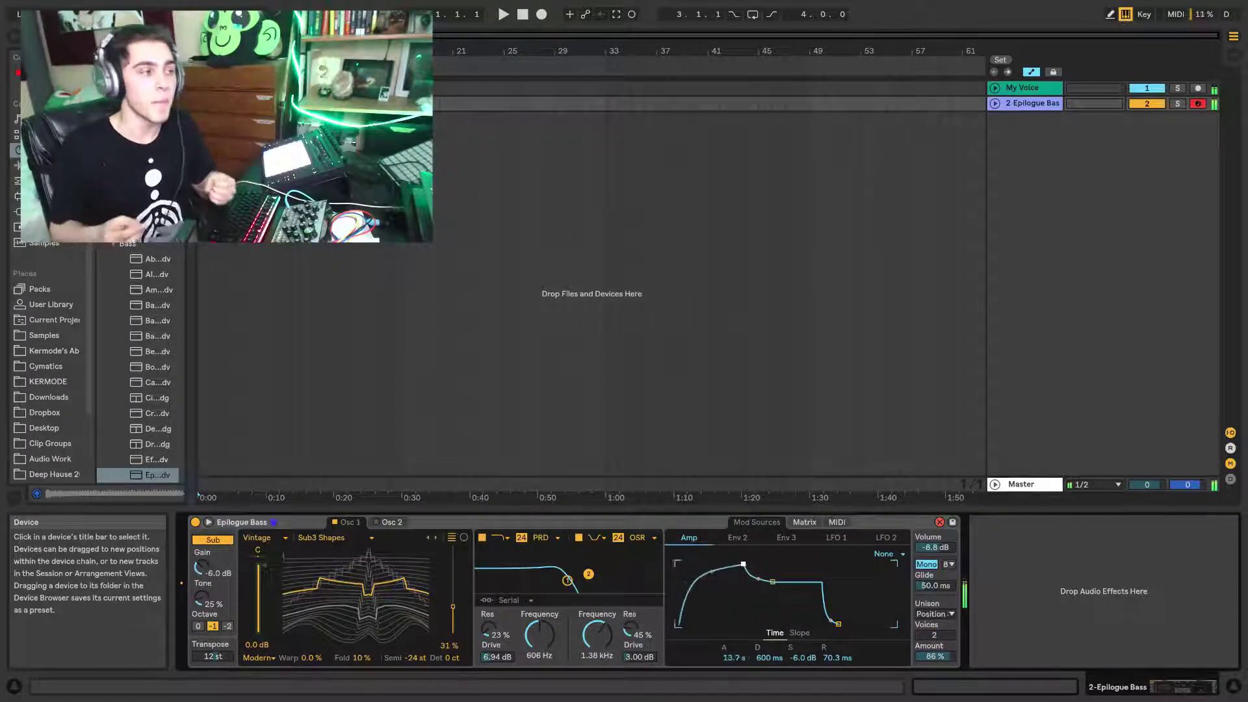
pyautogui.moveTo(567, 581); pyautogui.dragTo(537, 583)
pyautogui.moveTo(610, 573); pyautogui.dragTo(488, 584)
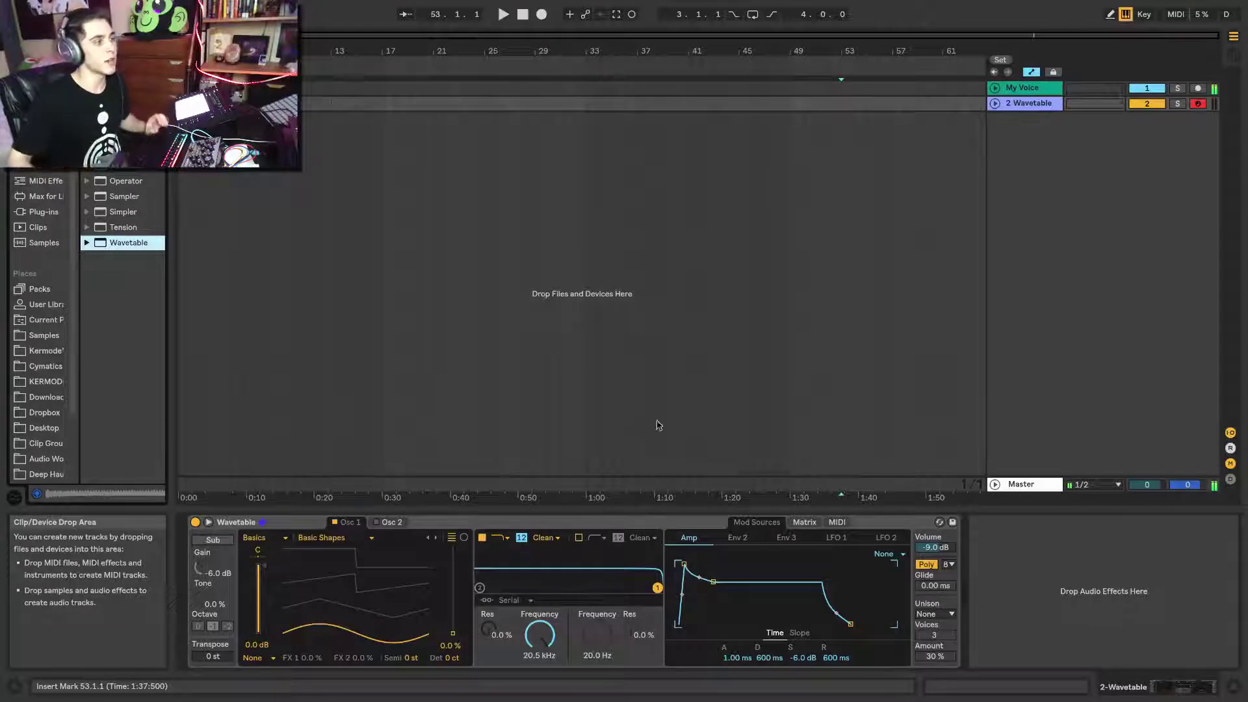
# Step: Check the Matrix tab, return to Mod Sources, and enlarge the expanded view to show Osc 1 and Osc 2
pyautogui.click(812, 523)
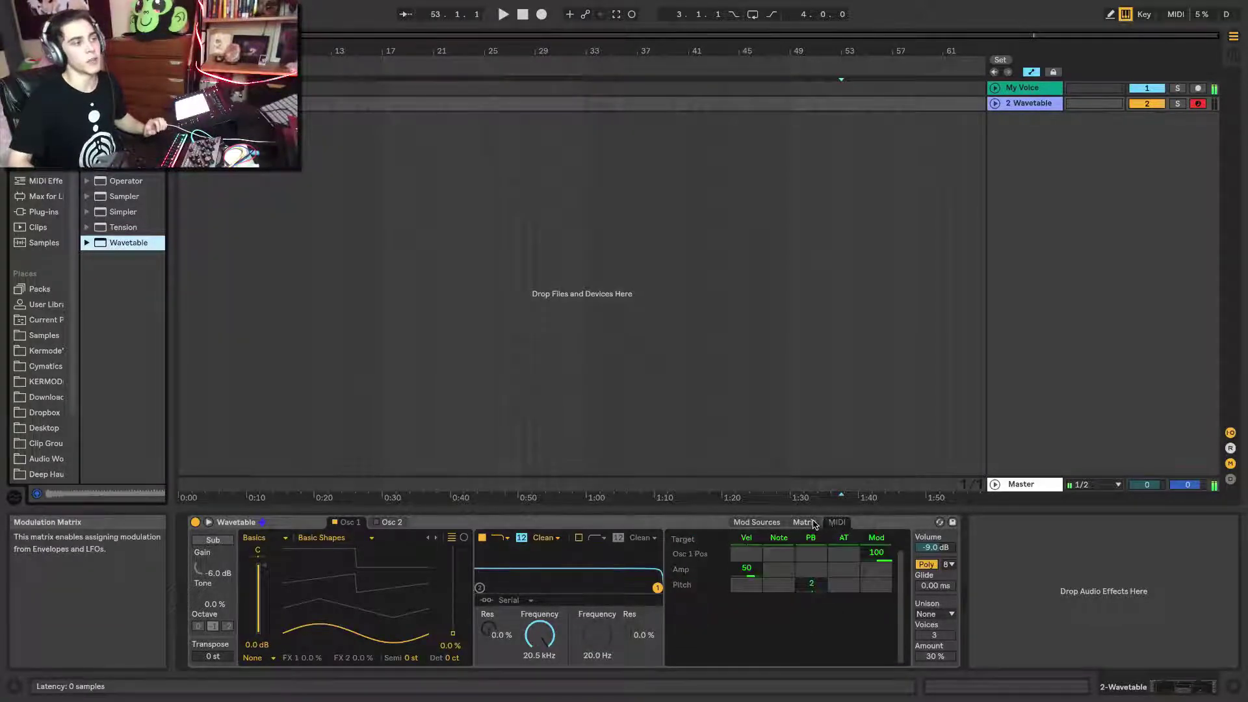
pyautogui.click(756, 522)
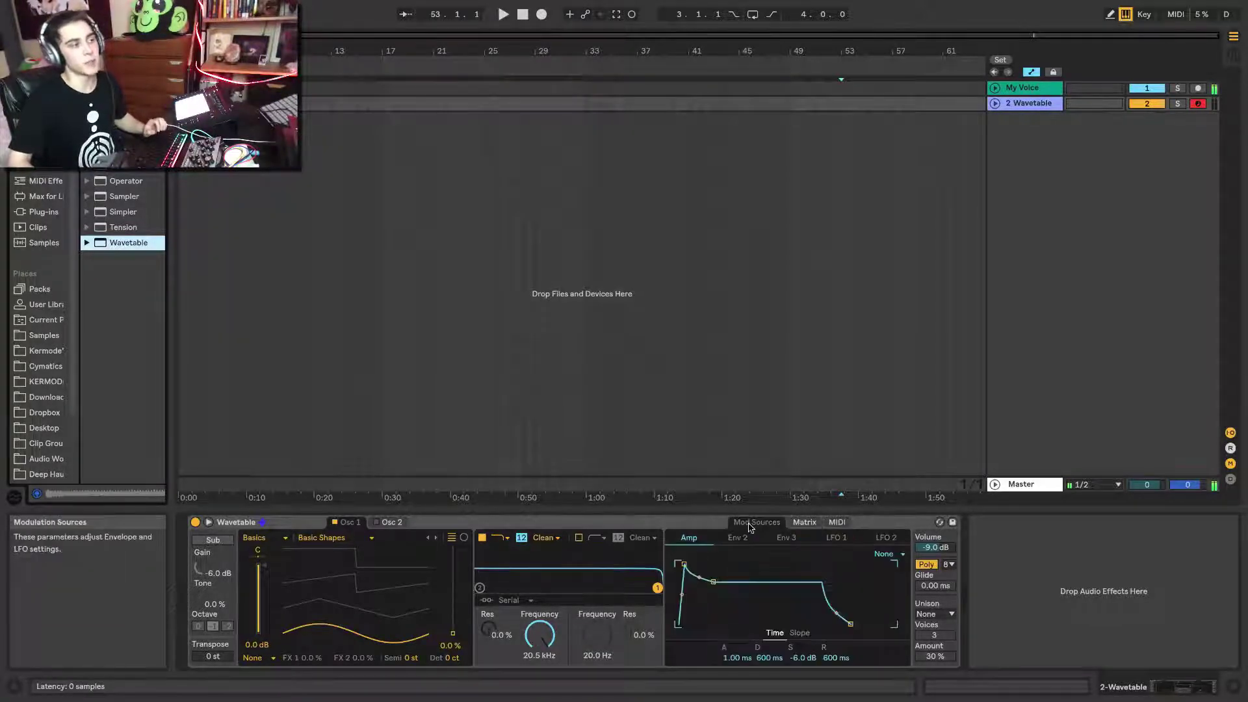
pyautogui.click(208, 523)
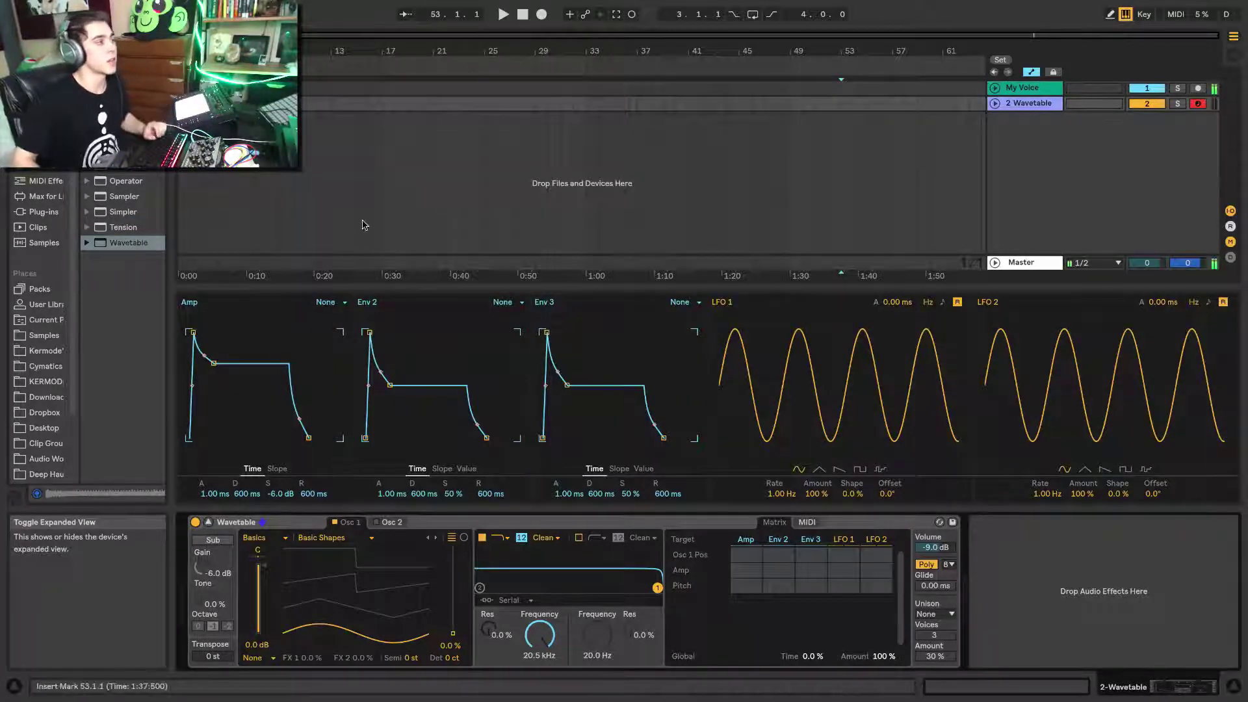
pyautogui.moveTo(390, 287); pyautogui.dragTo(392, 170)
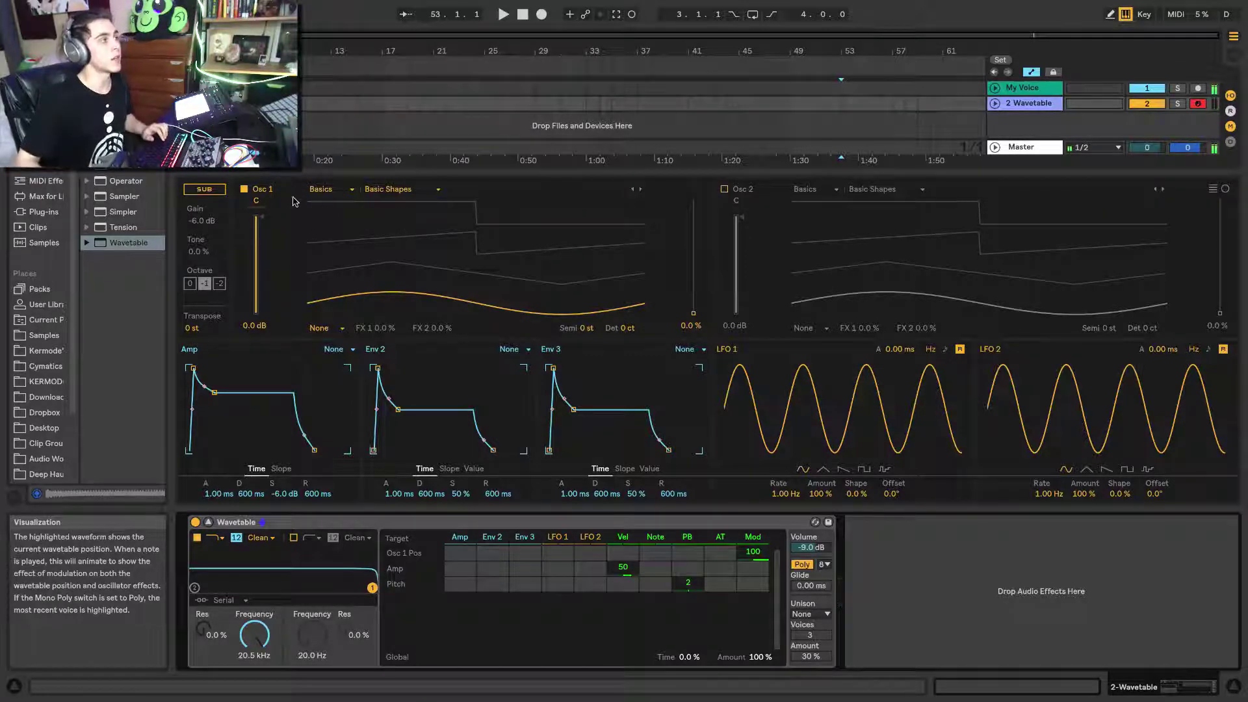
pyautogui.click(193, 190)
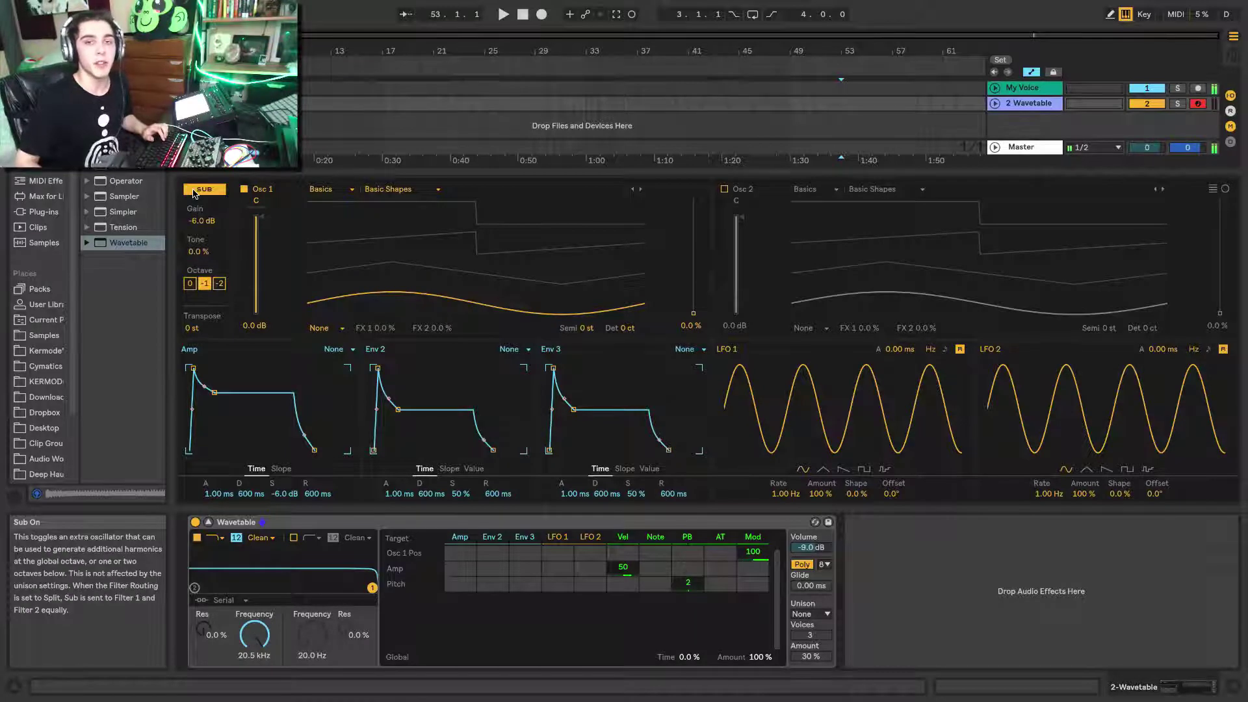
pyautogui.click(194, 190)
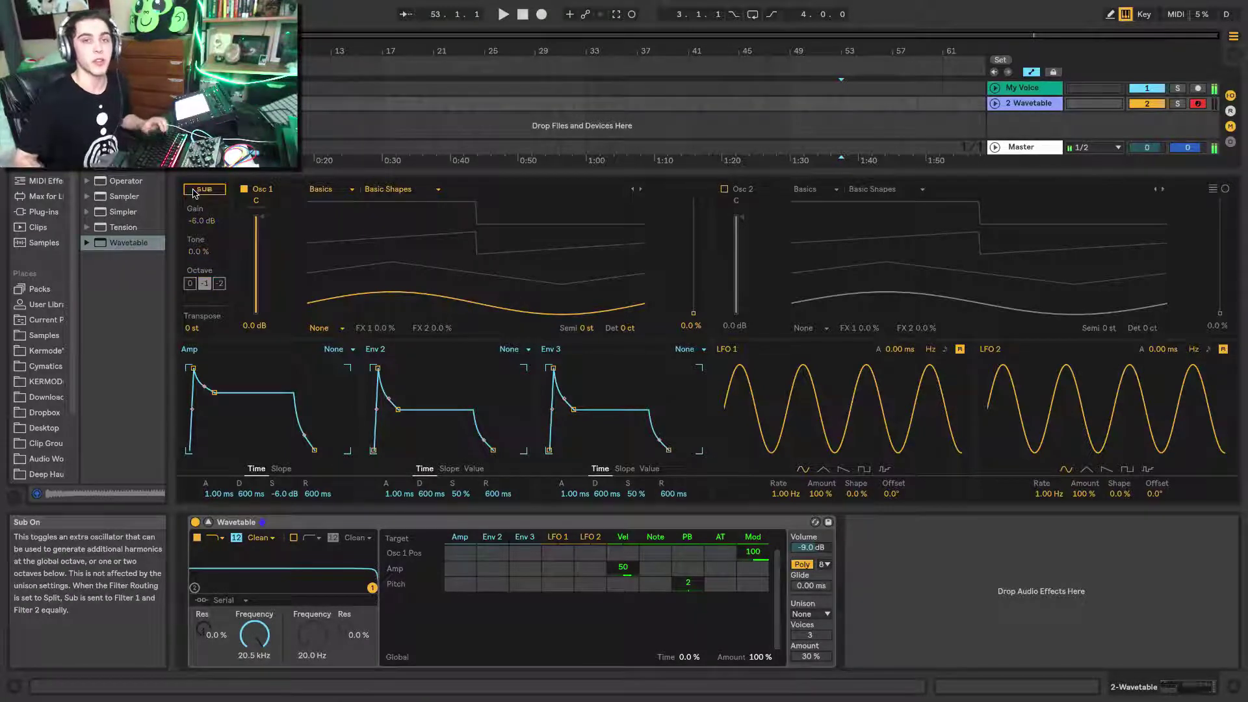
pyautogui.moveTo(256, 200); pyautogui.dragTo(258, 205)
pyautogui.doubleClick(257, 204)
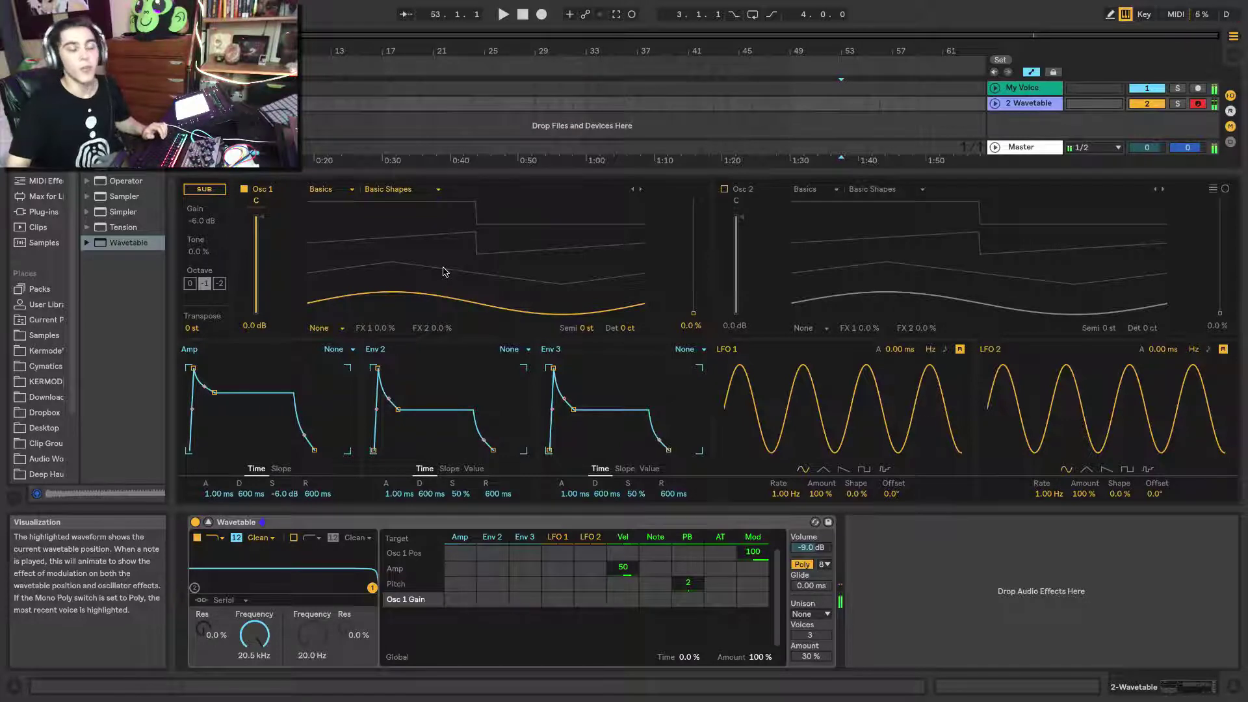
# Step: Set Osc 1's wavetable to Ripped Sync from the Complex category and sweep its wave position
pyautogui.click(326, 190)
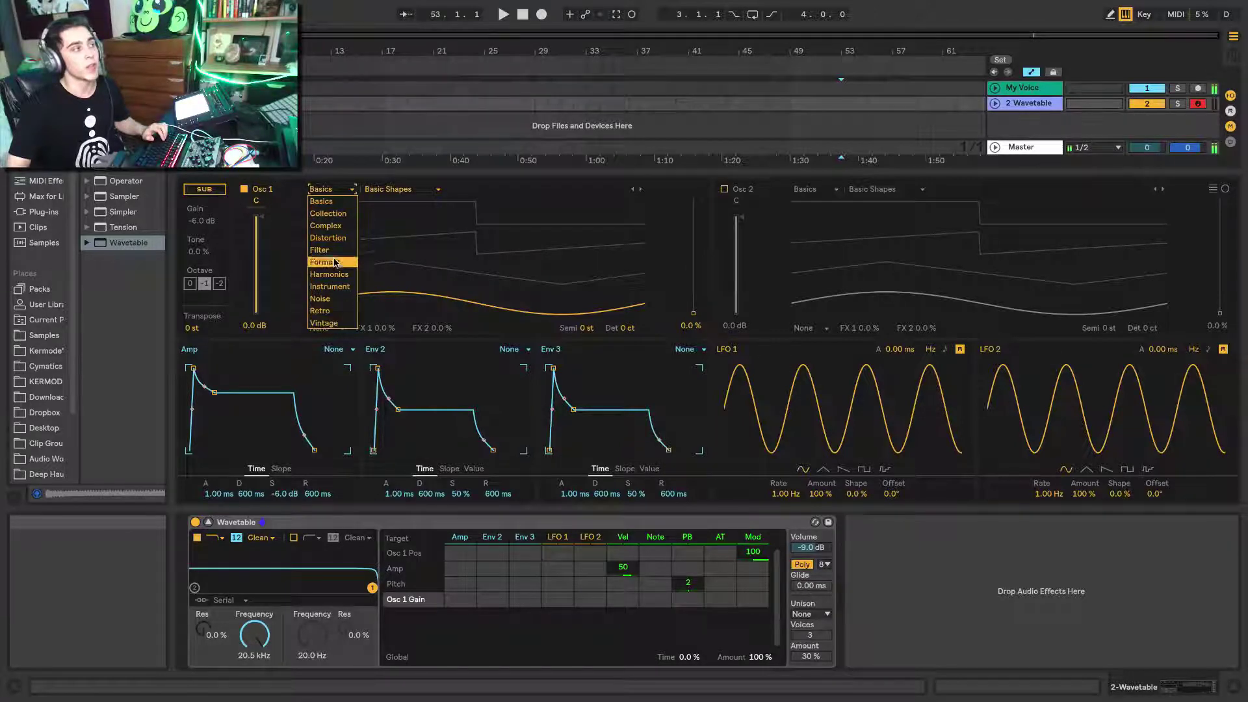
pyautogui.click(326, 201)
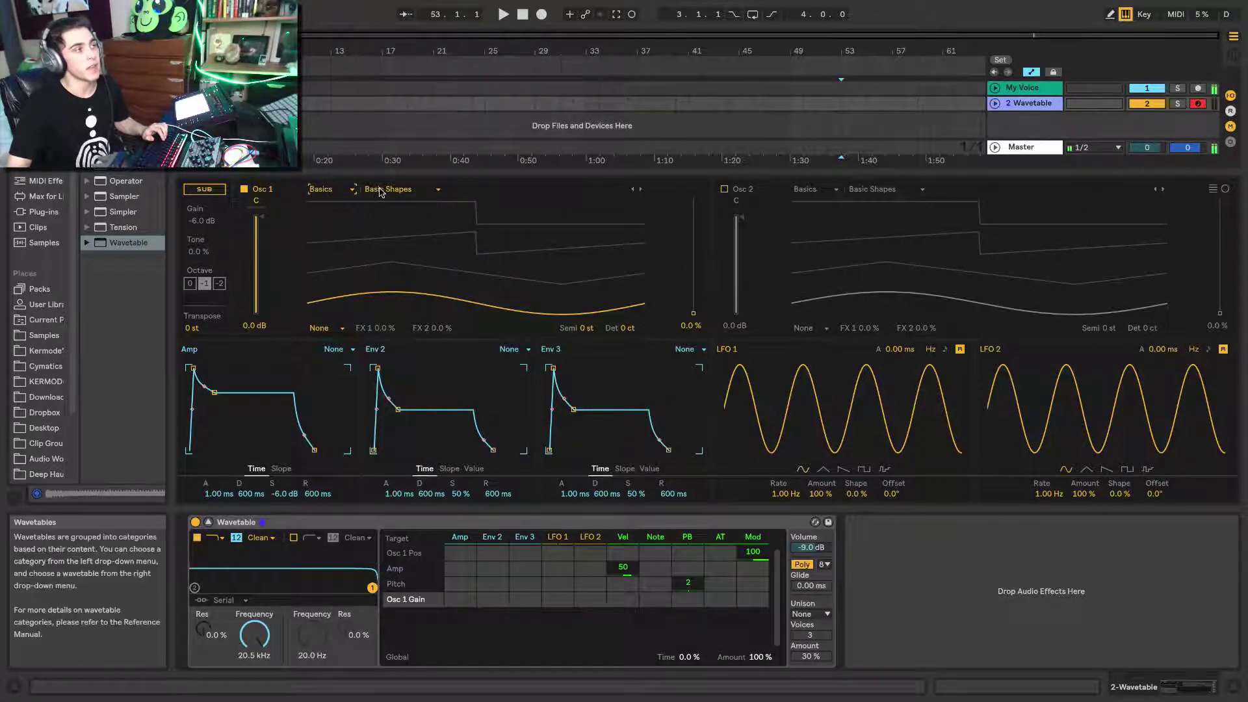
pyautogui.click(381, 189)
pyautogui.click(381, 190)
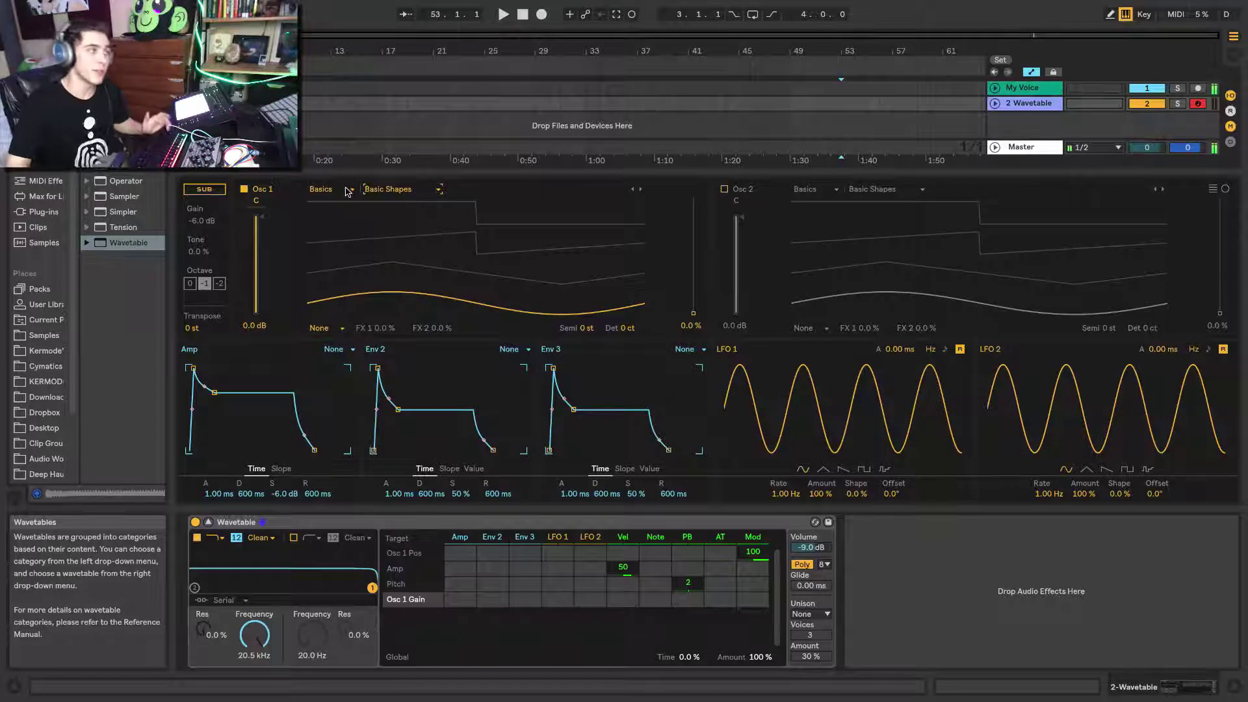
pyautogui.click(348, 191)
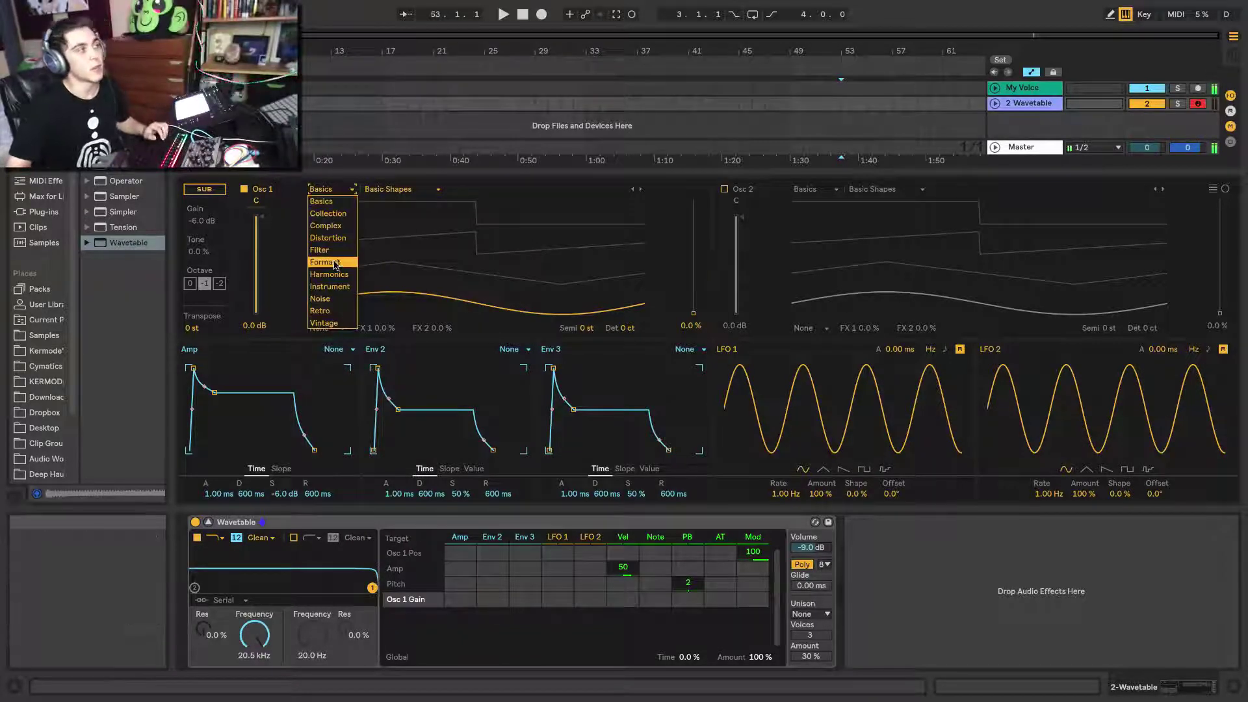
pyautogui.click(334, 225)
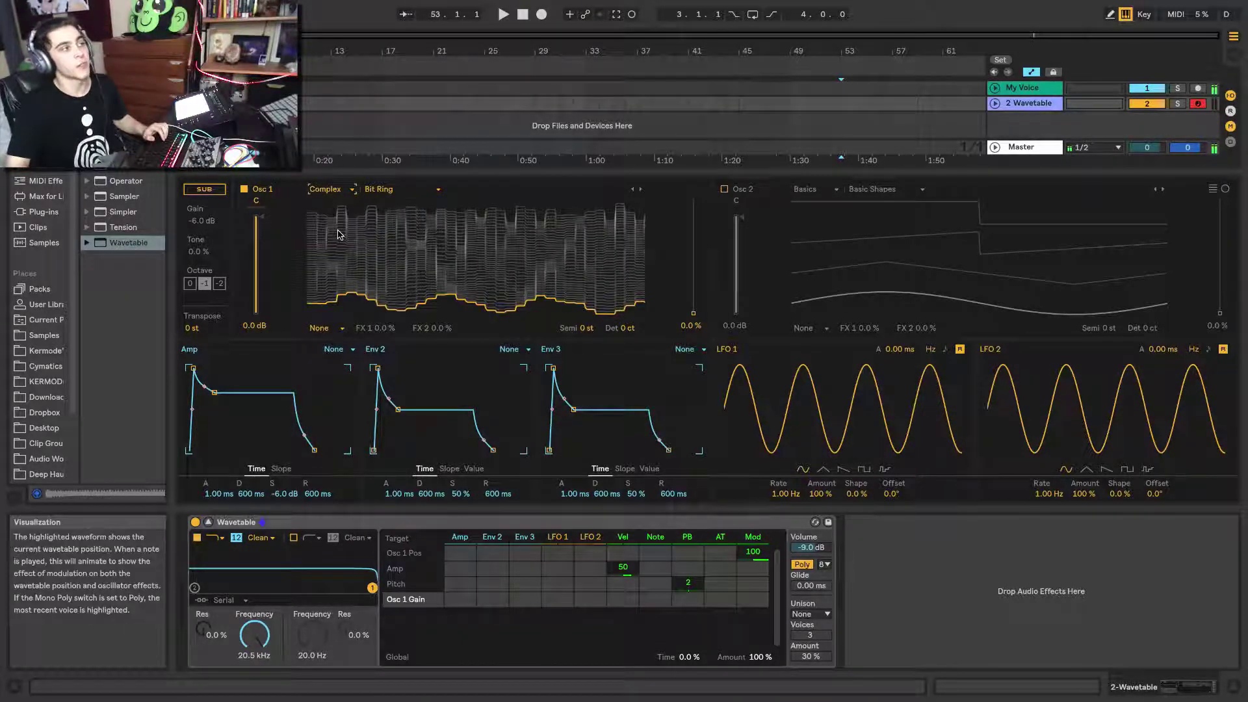
pyautogui.click(377, 189)
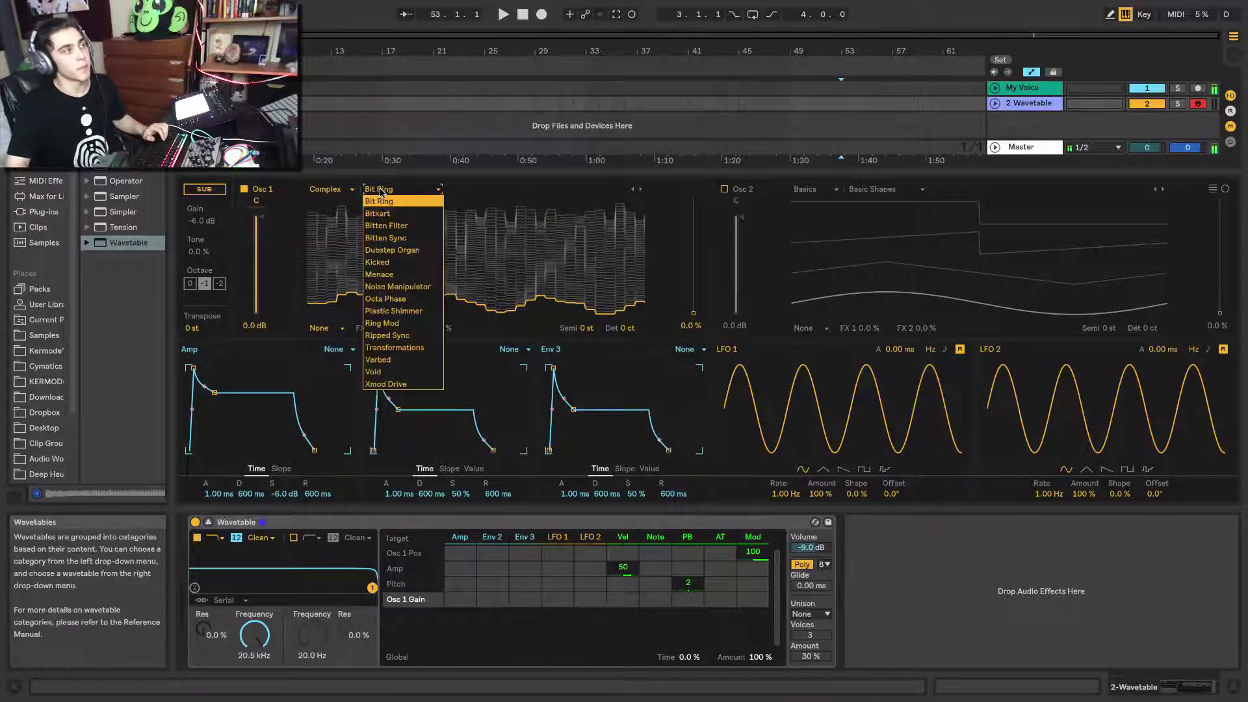
pyautogui.click(412, 337)
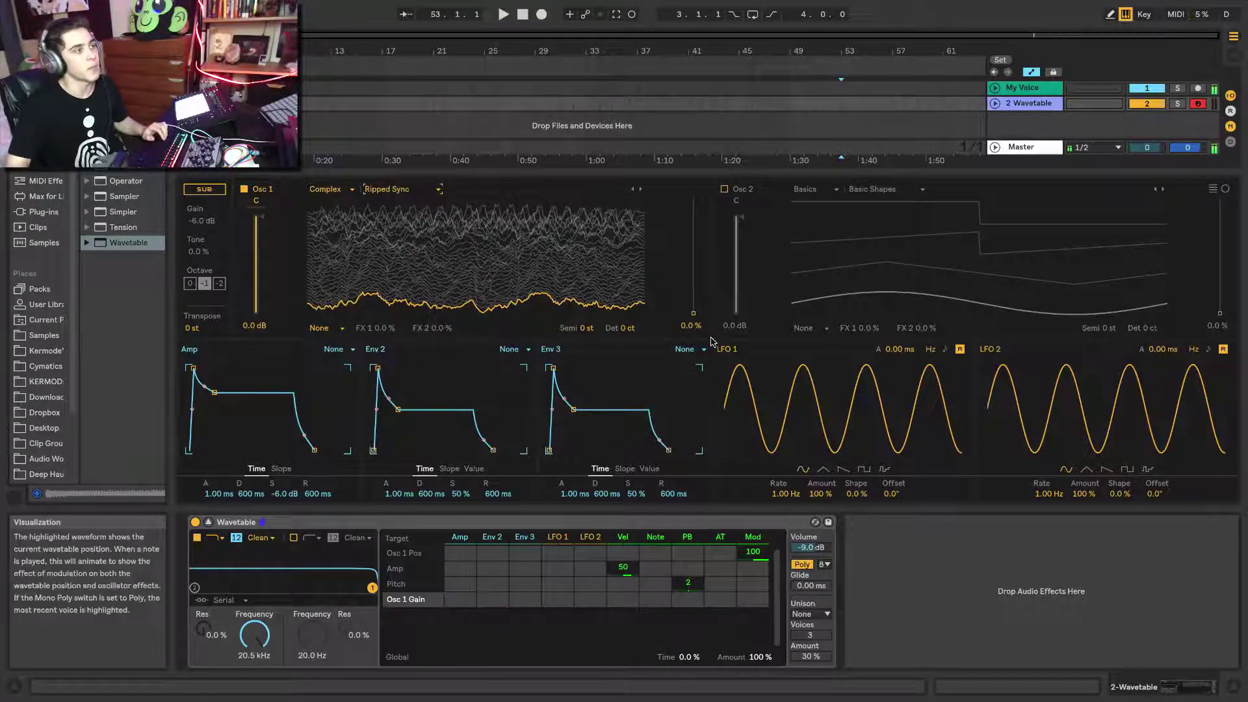
pyautogui.moveTo(693, 316)
pyautogui.mouseDown()
pyautogui.moveTo(693, 198)
pyautogui.moveTo(693, 316)
pyautogui.mouseUp()
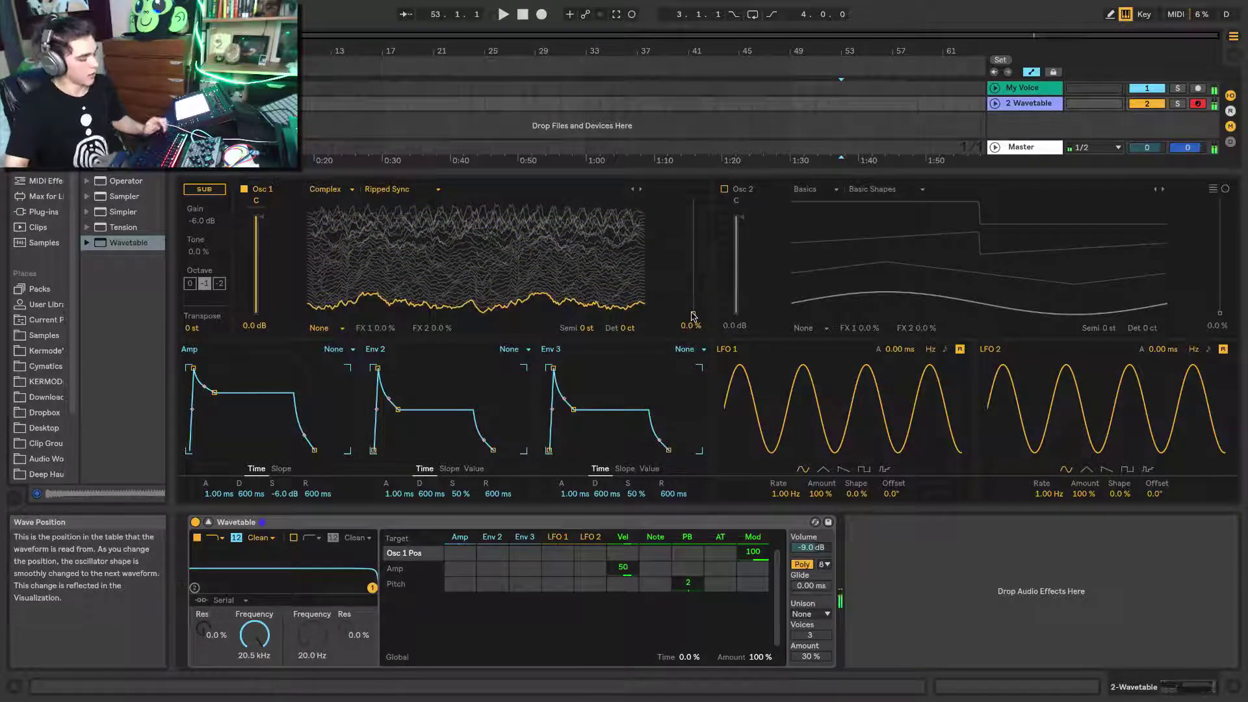
# Step: Drop the computer keyboard octave to C0–D1 and raise Osc 1's wave position to 35%
pyautogui.press('z')
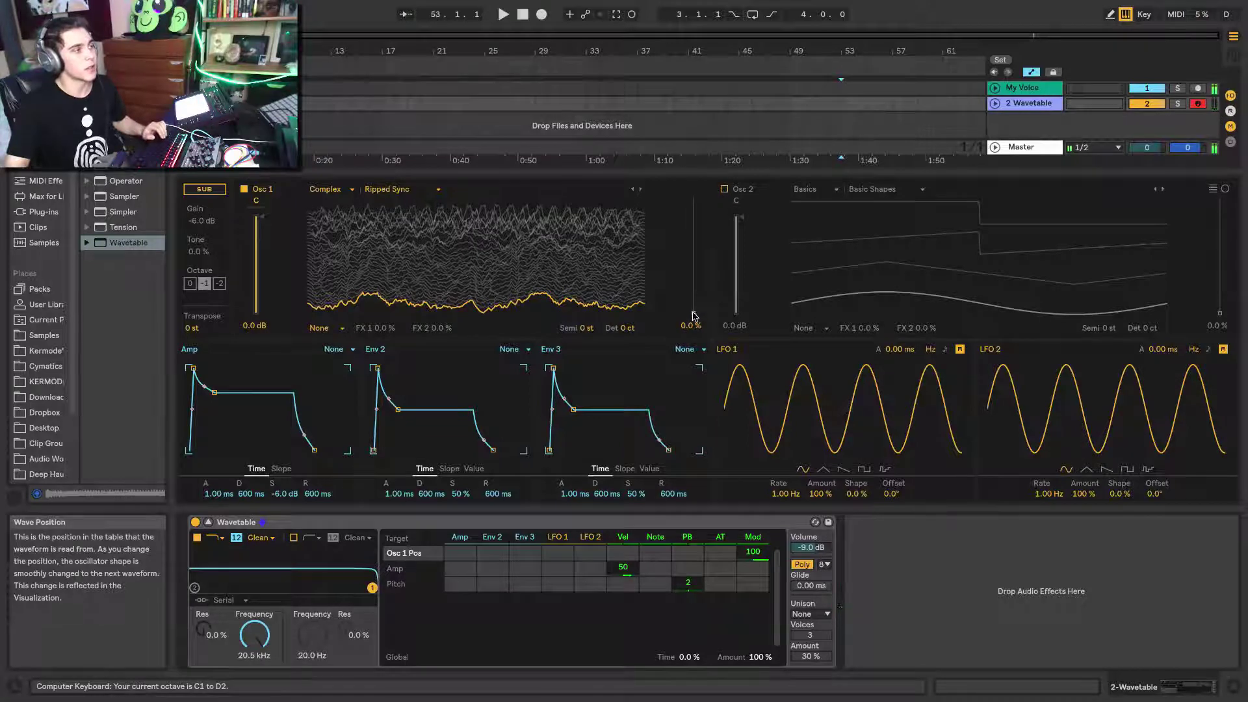
pyautogui.press('z')
pyautogui.moveTo(693, 313)
pyautogui.mouseDown()
pyautogui.moveTo(693, 197)
pyautogui.moveTo(695, 316)
pyautogui.mouseUp()
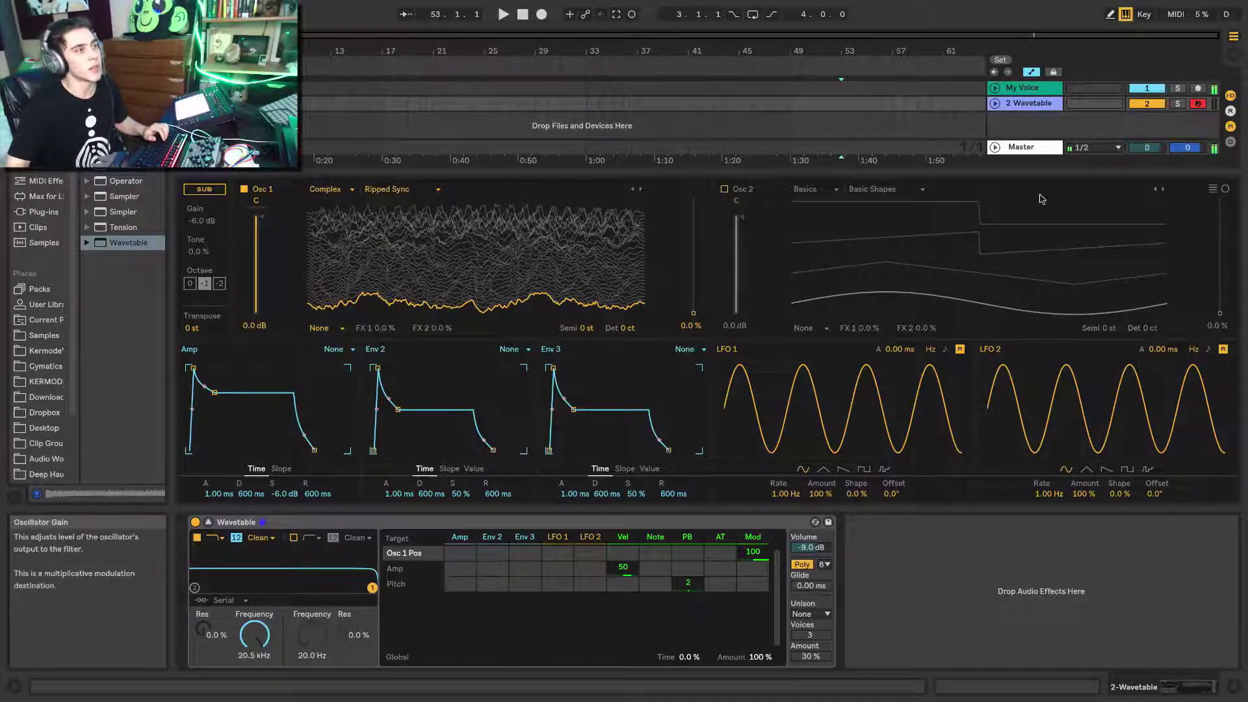
# Step: Sweep the wave position in polar view, then return to linear view with position at 100%
pyautogui.click(1226, 190)
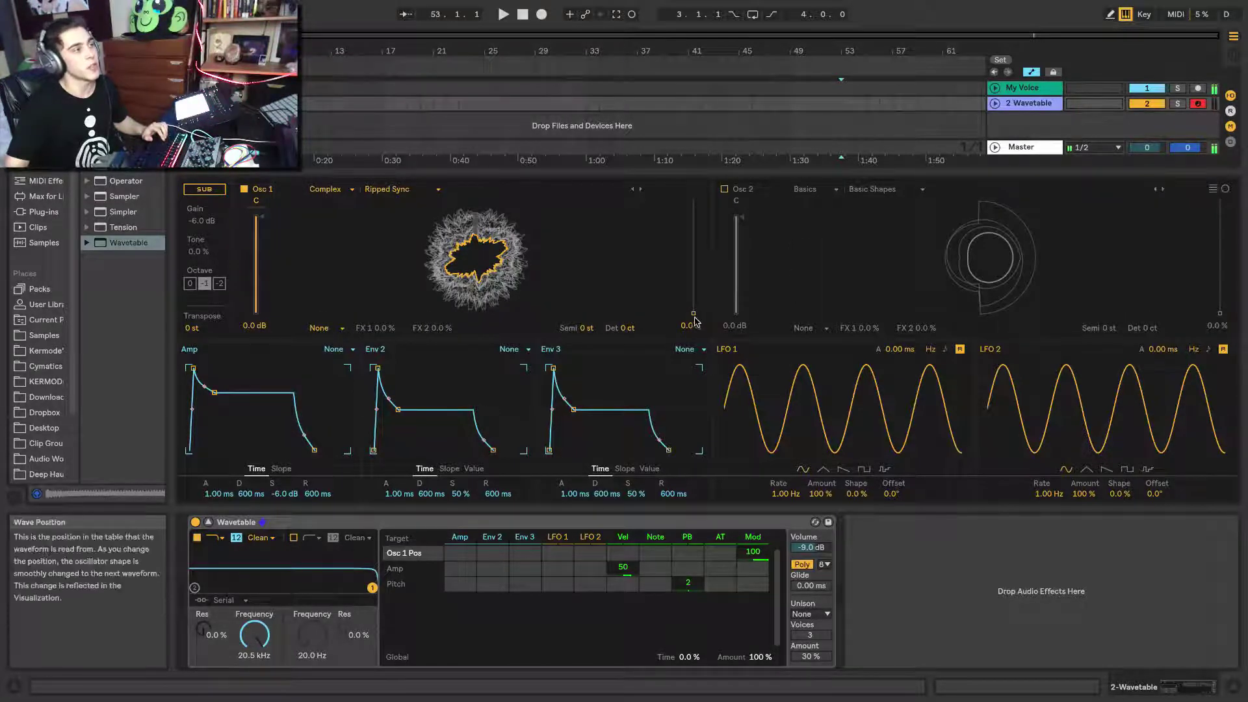
pyautogui.moveTo(693, 317)
pyautogui.mouseDown()
pyautogui.moveTo(693, 198)
pyautogui.moveTo(693, 306)
pyautogui.mouseUp()
pyautogui.click(1214, 190)
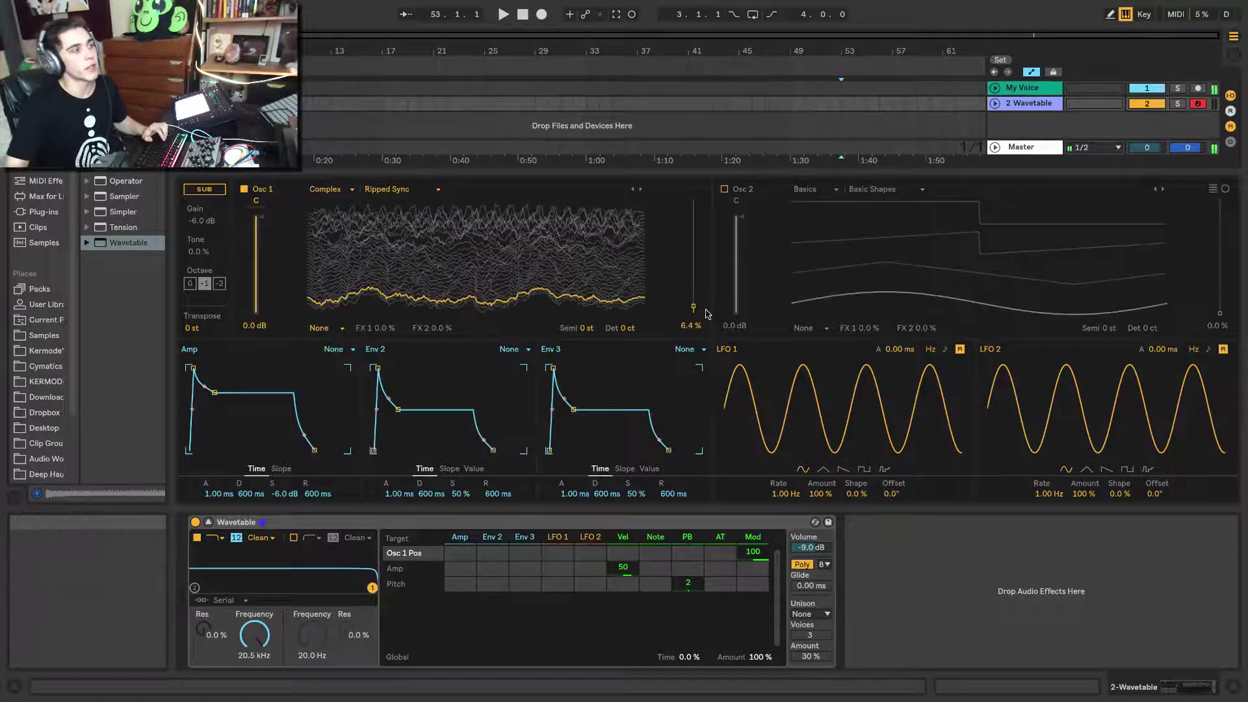
pyautogui.moveTo(693, 306)
pyautogui.mouseDown()
pyautogui.moveTo(693, 198)
pyautogui.moveTo(692, 315)
pyautogui.mouseUp()
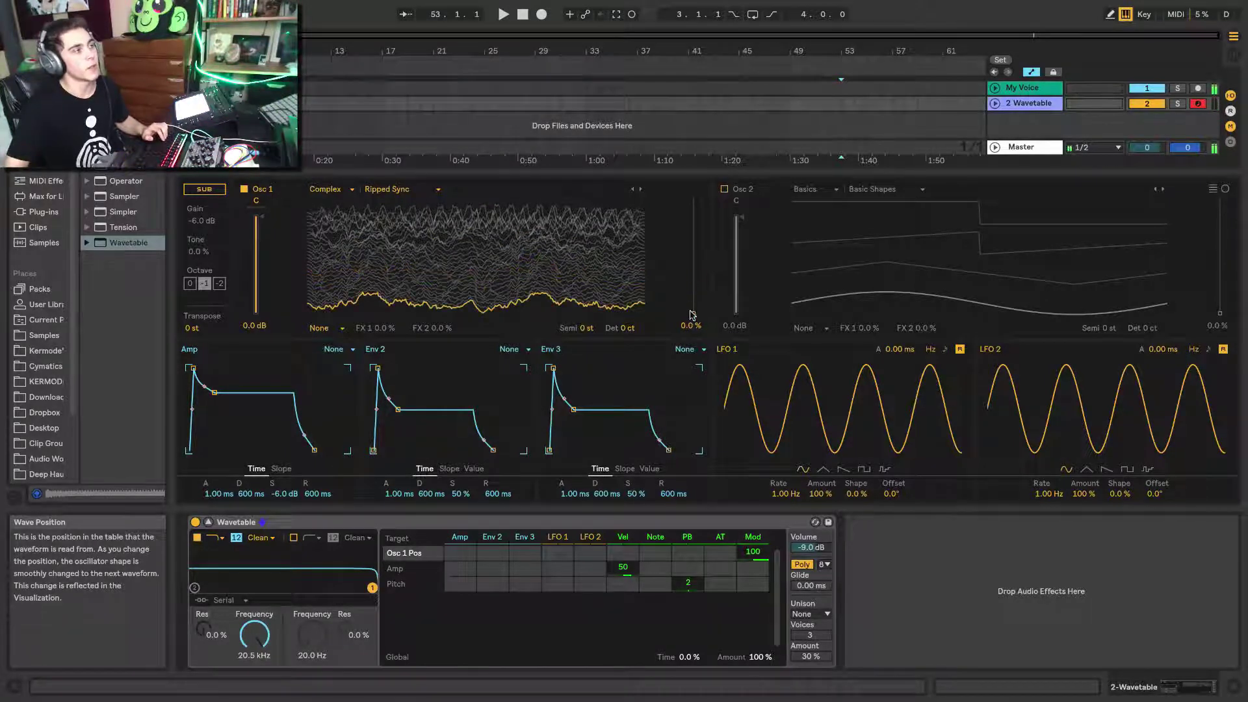
# Step: Try transposing Osc 1 down 5 semitones and set its wave position to 86%
pyautogui.click(625, 329)
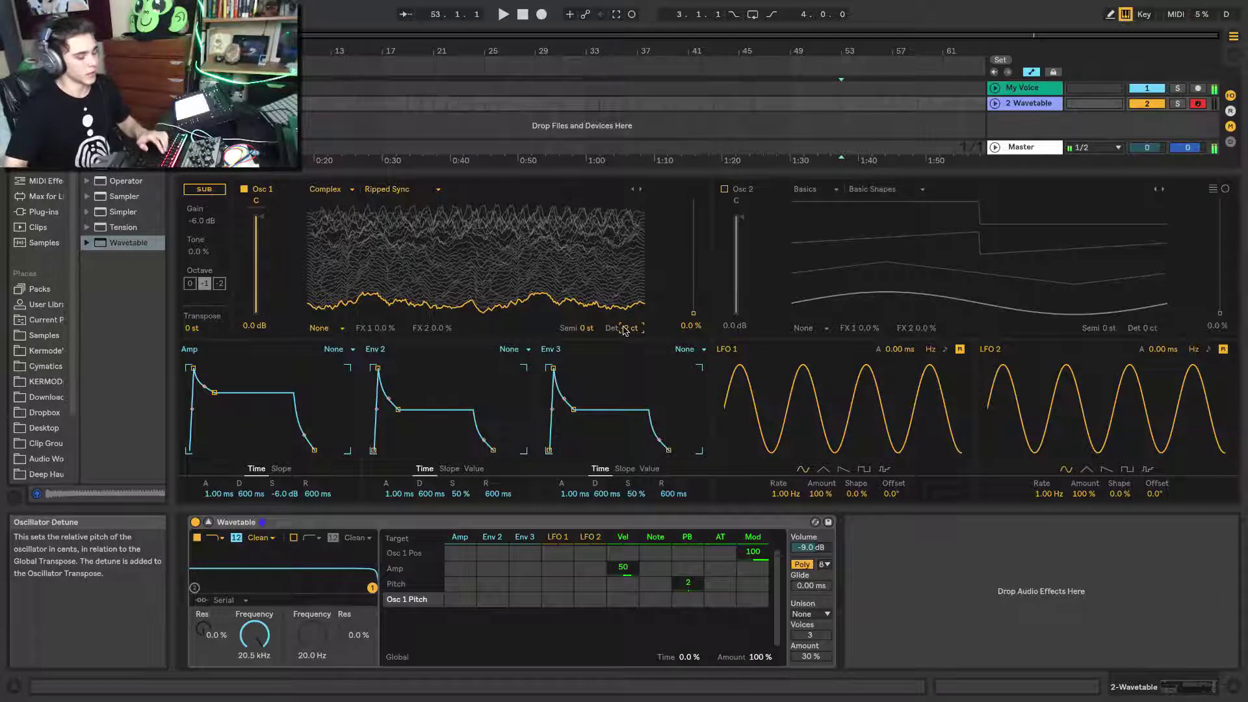
pyautogui.click(584, 328)
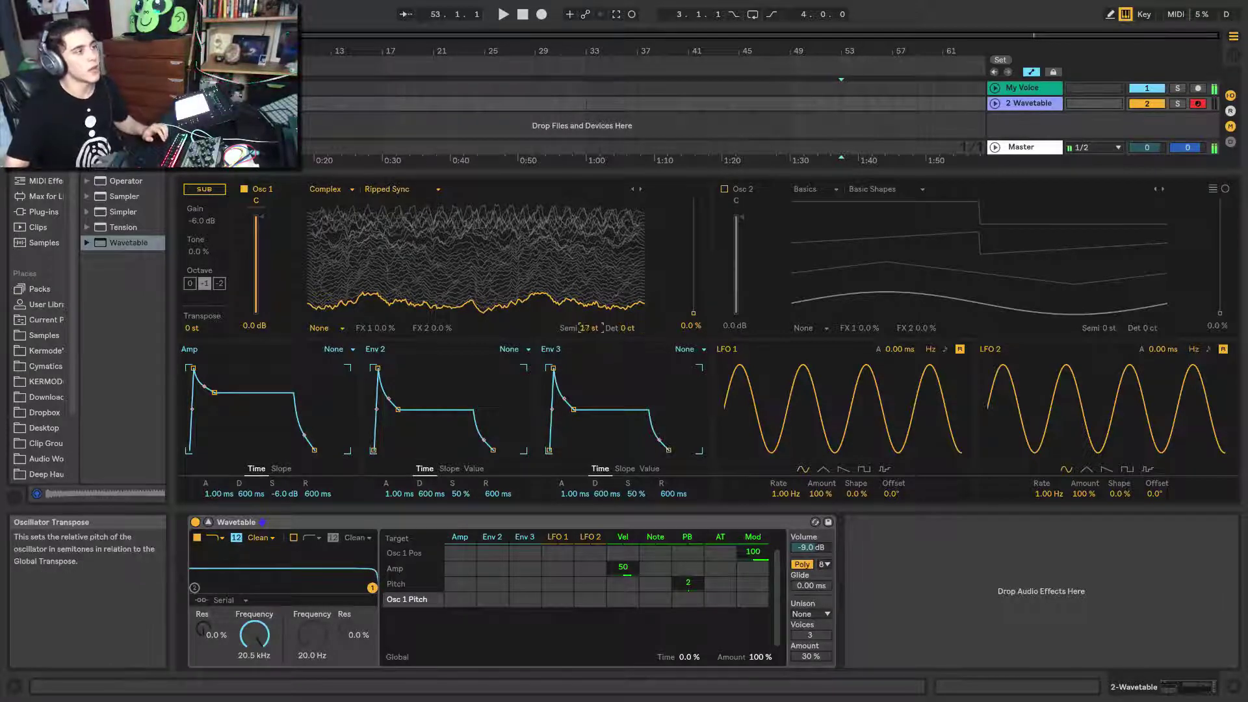
pyautogui.moveTo(584, 329); pyautogui.dragTo(586, 351)
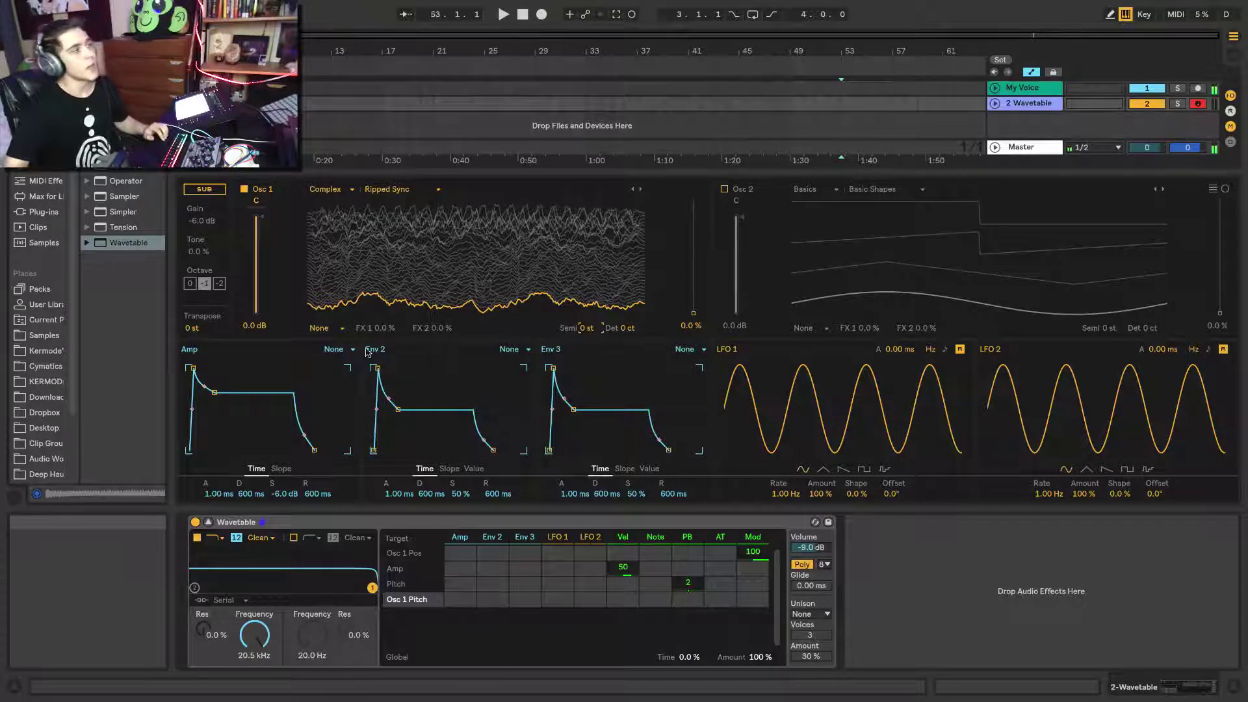
pyautogui.moveTo(694, 313); pyautogui.dragTo(693, 221)
pyautogui.click(325, 328)
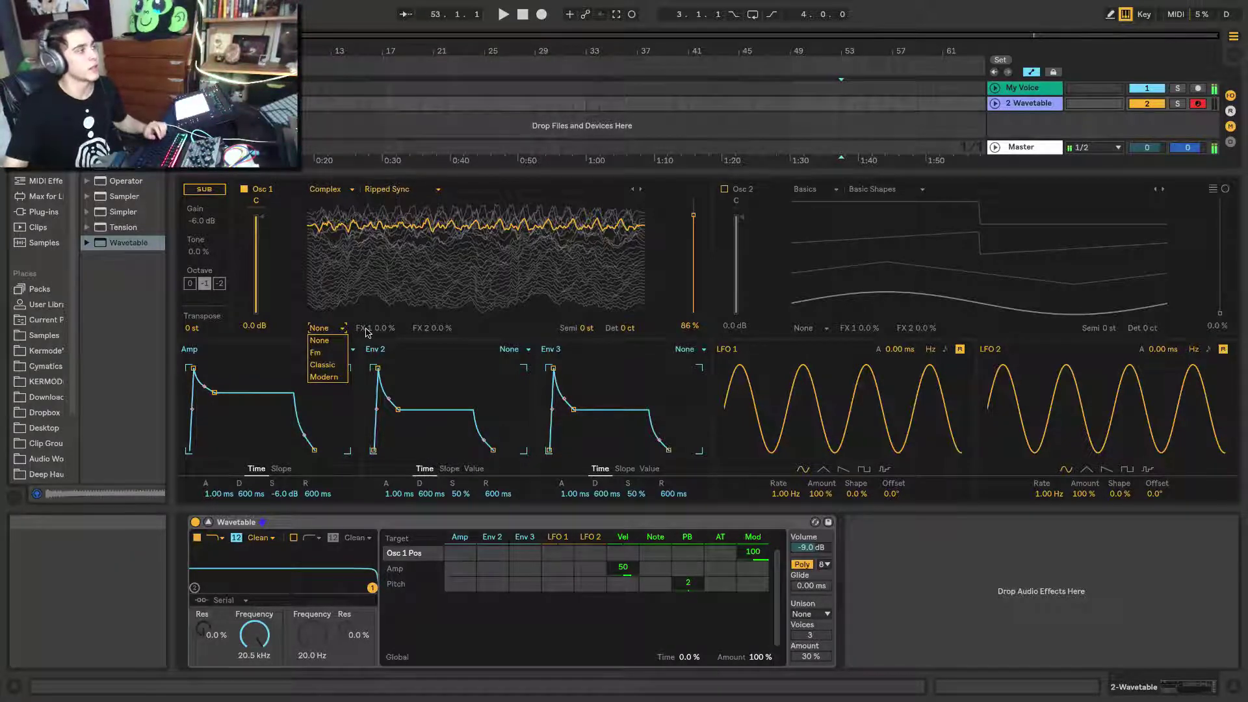
# Step: Switch Osc 1's effect to FM, audition Amt and Tune, then return both to 0%
pyautogui.click(319, 354)
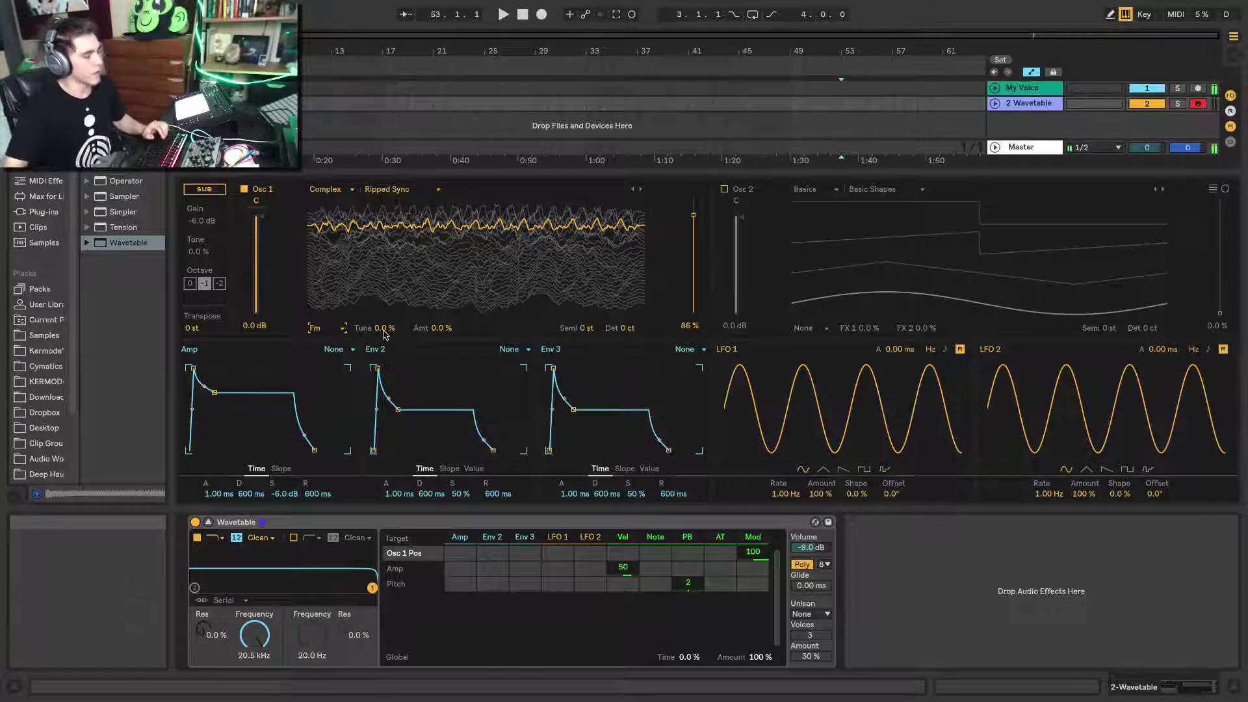
pyautogui.moveTo(431, 329)
pyautogui.mouseDown()
pyautogui.moveTo(431, 303)
pyautogui.moveTo(431, 351)
pyautogui.mouseUp()
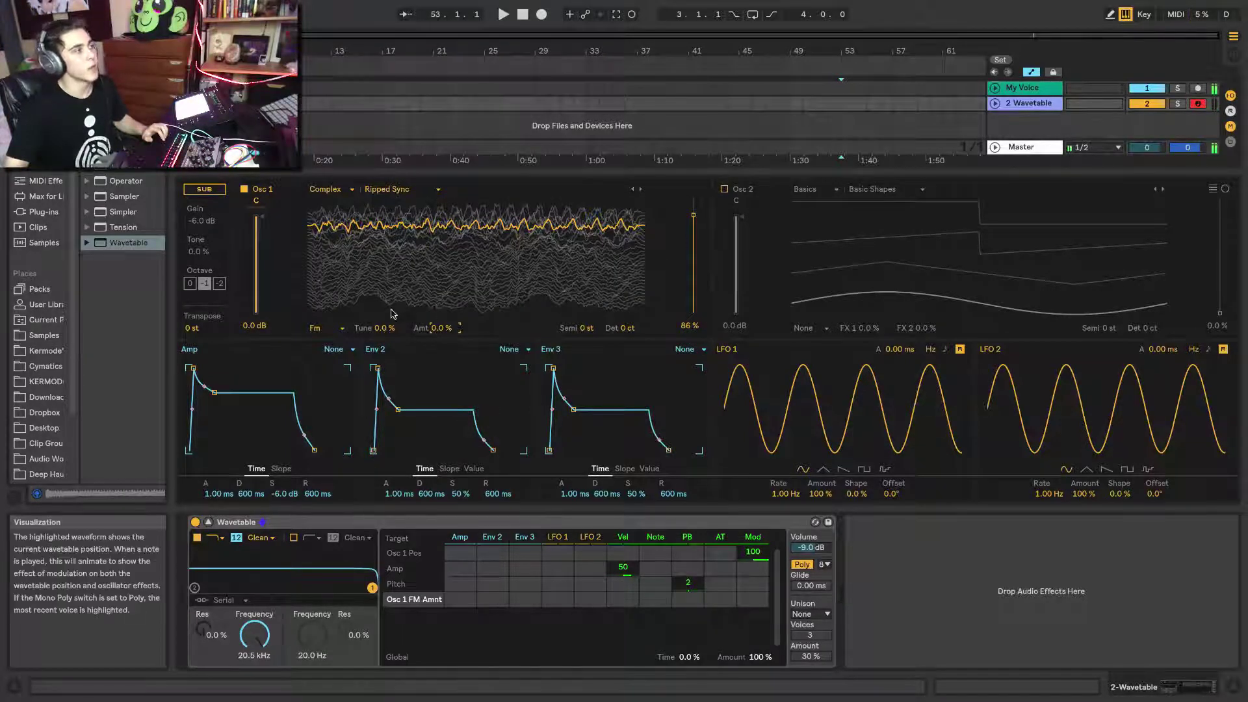
pyautogui.moveTo(390, 321); pyautogui.dragTo(390, 299)
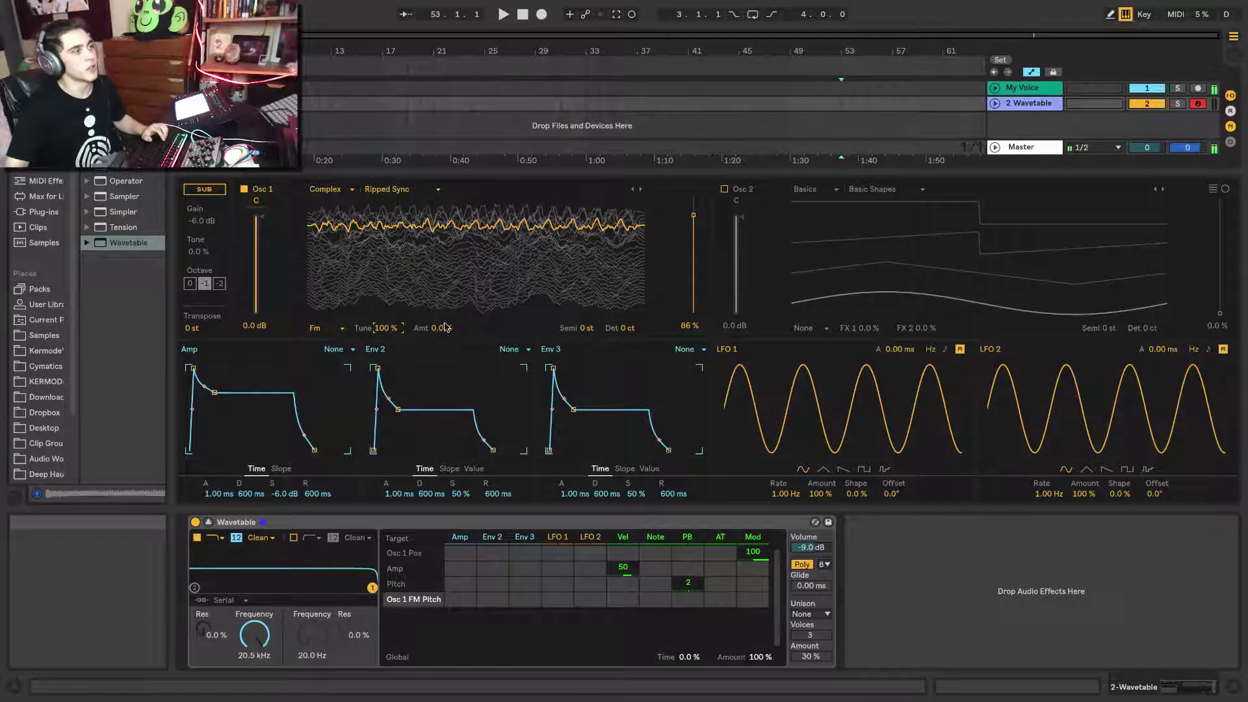
pyautogui.moveTo(439, 329); pyautogui.dragTo(390, 364)
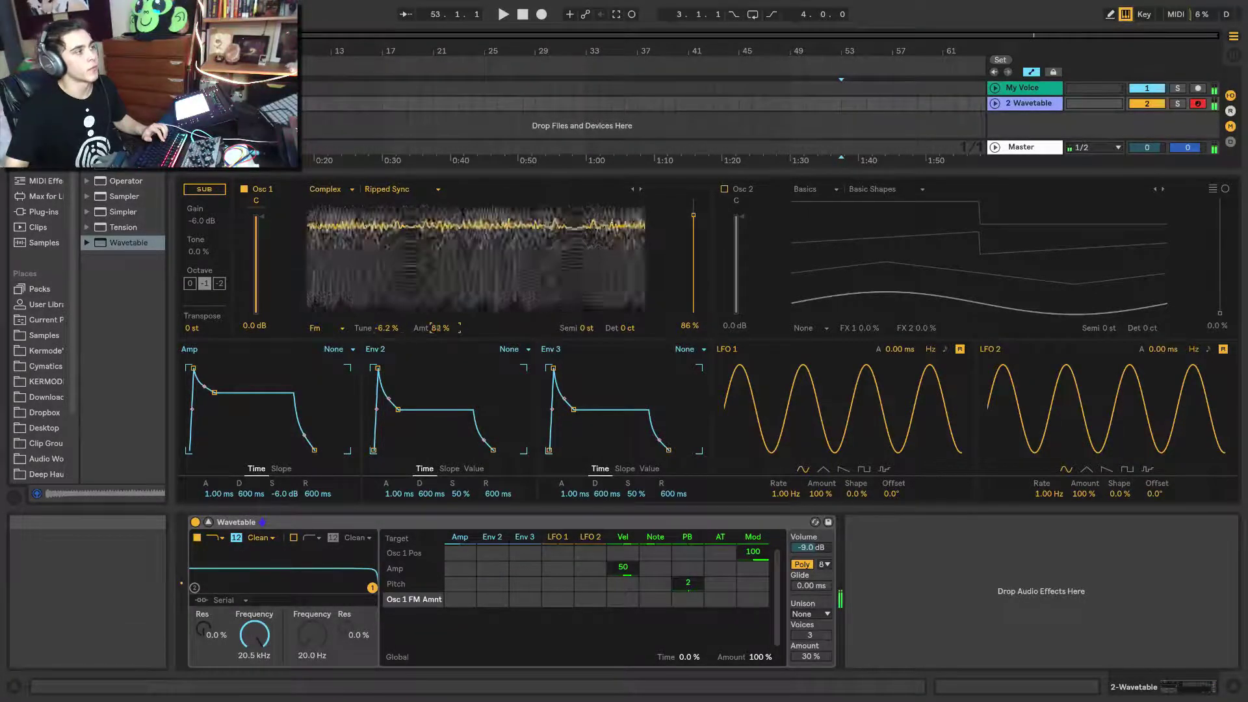
pyautogui.moveTo(439, 328); pyautogui.dragTo(385, 364)
pyautogui.press('Delete')
pyautogui.click(322, 328)
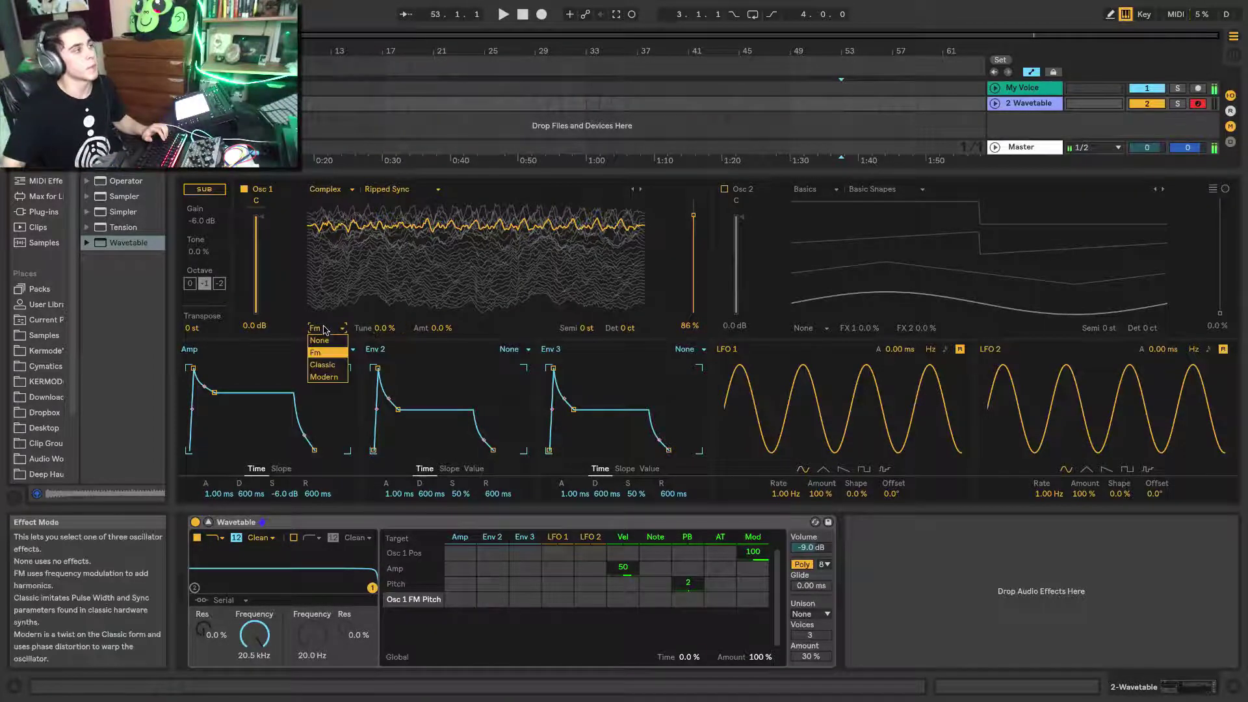
# Step: Switch Osc 1's effect to Classic, try pulse width (reset to 0%) and sync
pyautogui.click(329, 359)
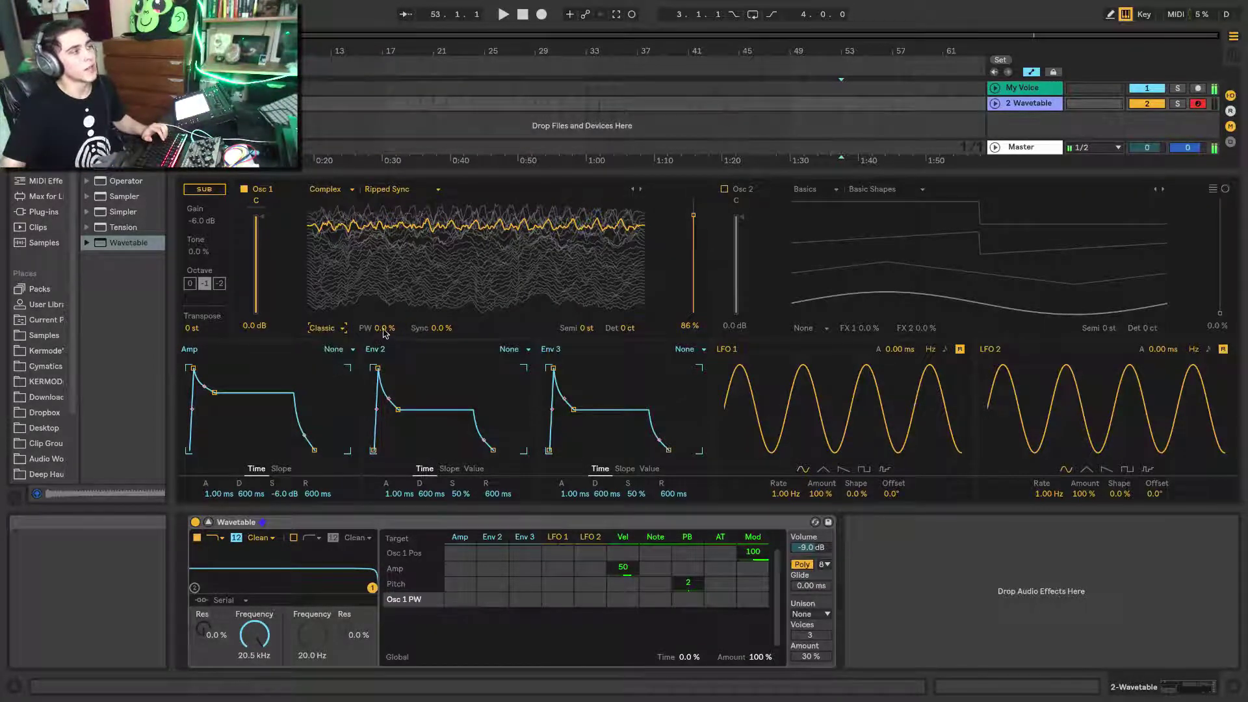
pyautogui.moveTo(384, 332)
pyautogui.mouseDown()
pyautogui.moveTo(385, 240)
pyautogui.moveTo(385, 335)
pyautogui.mouseUp()
pyautogui.doubleClick(384, 329)
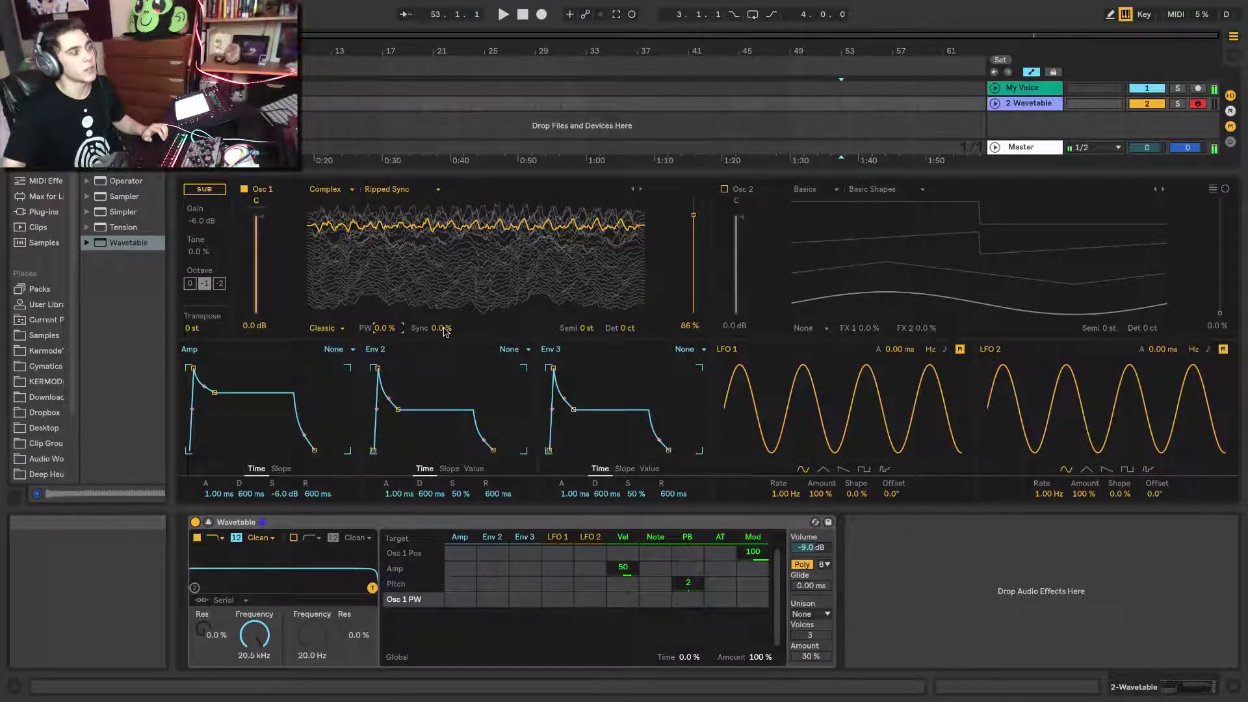
pyautogui.moveTo(432, 328); pyautogui.dragTo(432, 329)
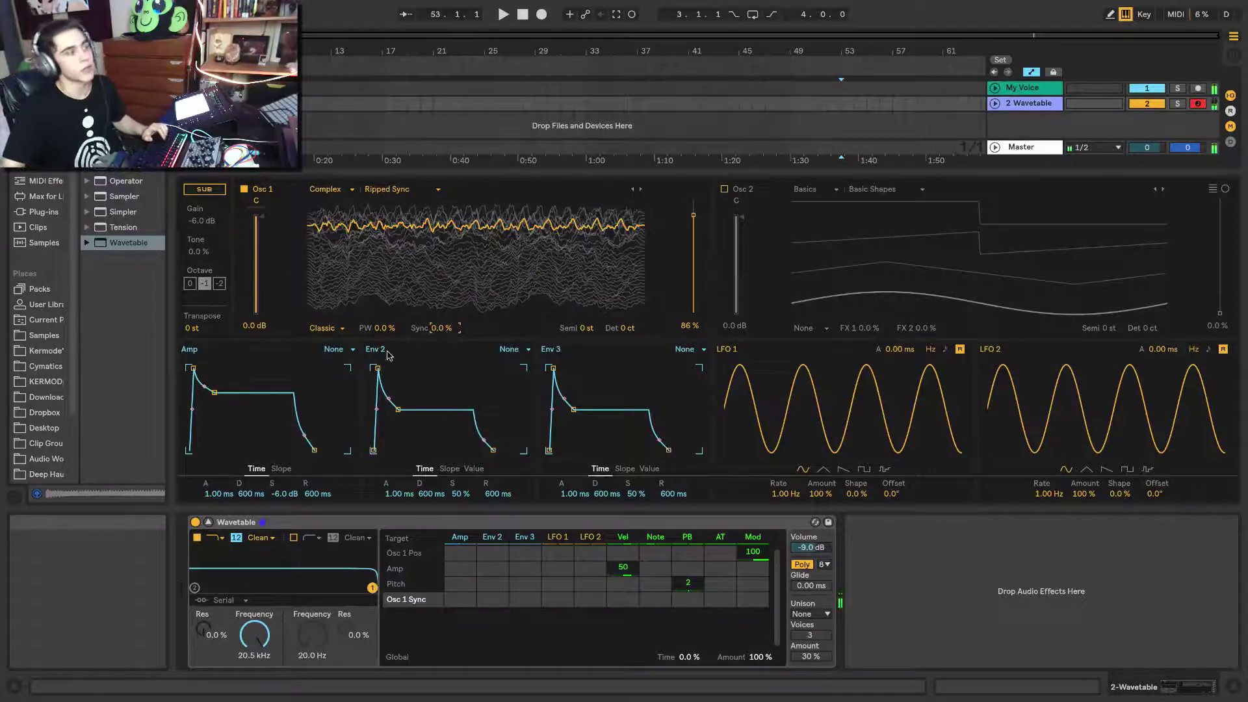
# Step: Switch the effect to Modern and try Warp at -56% and Fold at 64%
pyautogui.click(325, 328)
pyautogui.click(320, 378)
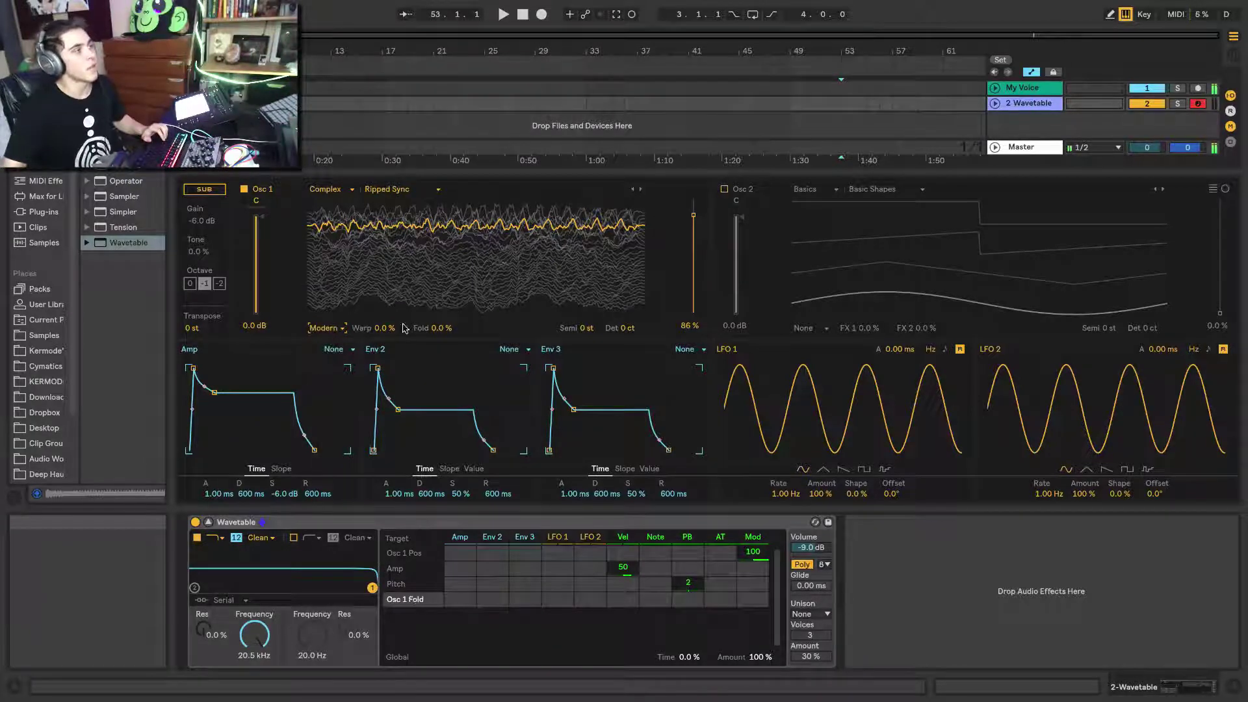
pyautogui.moveTo(383, 332)
pyautogui.mouseDown()
pyautogui.moveTo(382, 381)
pyautogui.moveTo(382, 334)
pyautogui.mouseUp()
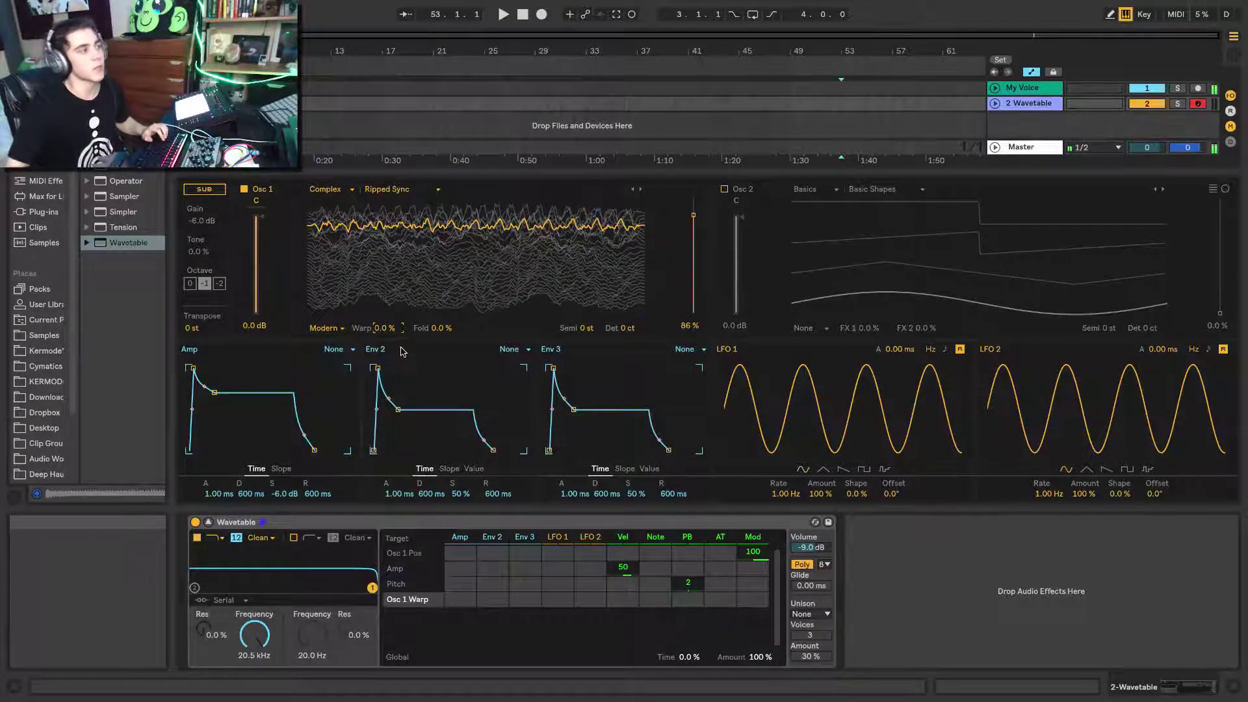
pyautogui.click(434, 328)
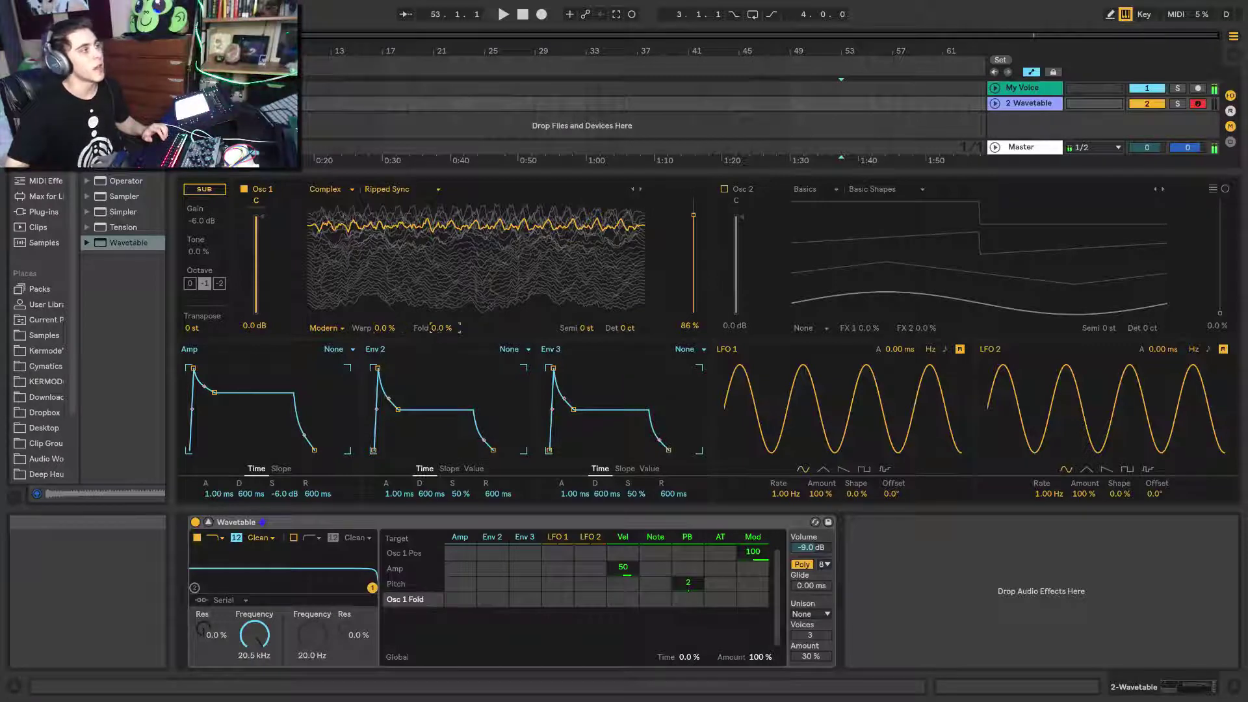
pyautogui.moveTo(435, 328)
pyautogui.mouseDown()
pyautogui.moveTo(434, 304)
pyautogui.moveTo(435, 332)
pyautogui.mouseUp()
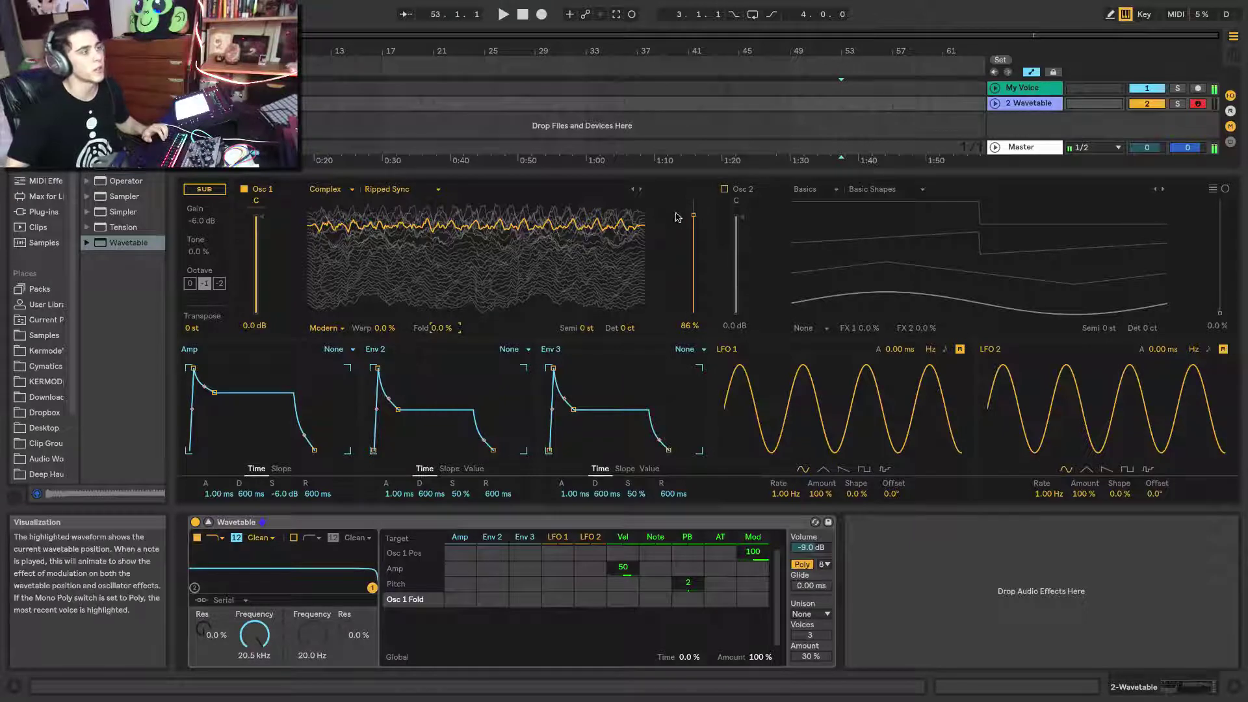
# Step: Reset Osc 1's wave position to 0% and briefly turn the sub oscillator on and off
pyautogui.moveTo(694, 260); pyautogui.dragTo(694, 312)
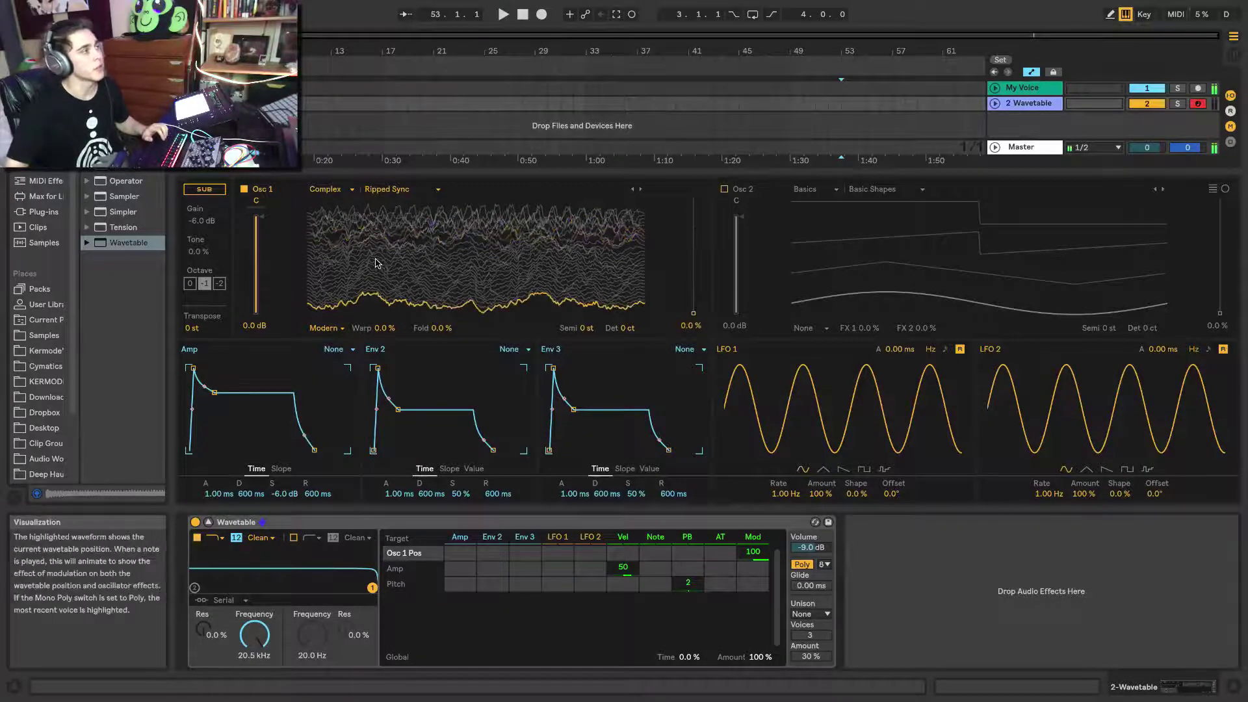
pyautogui.click(204, 189)
pyautogui.click(197, 221)
pyautogui.click(199, 252)
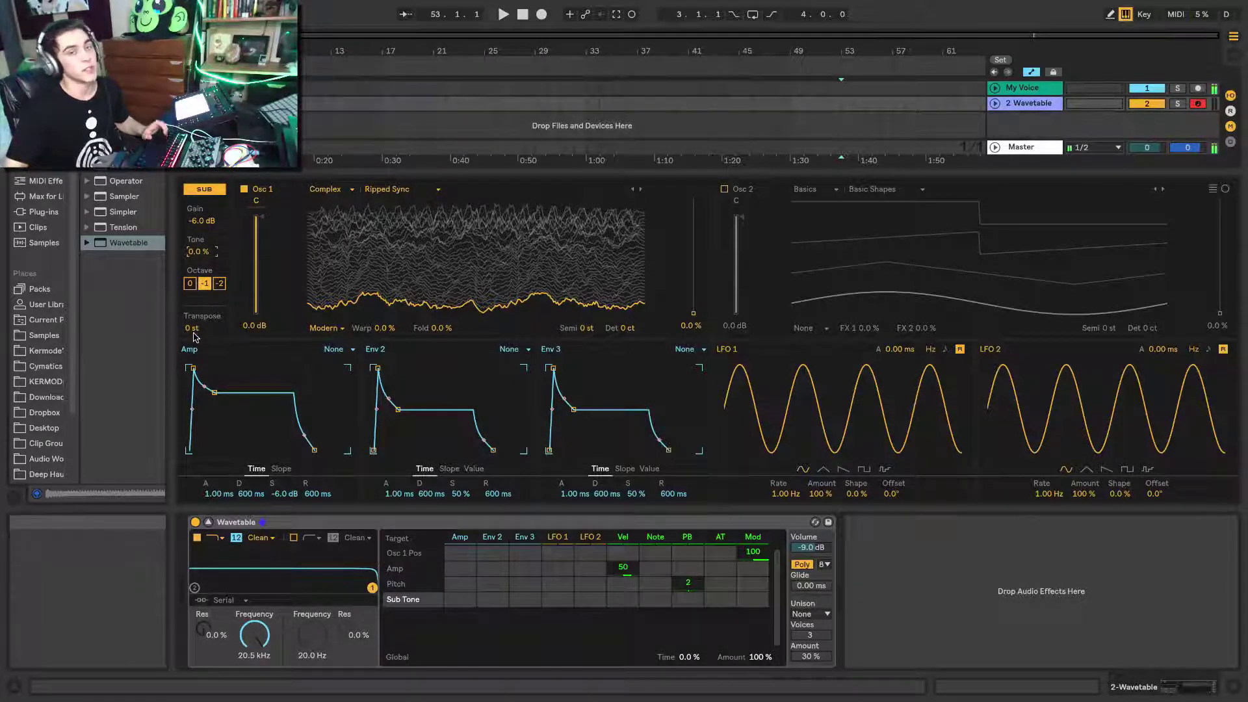
pyautogui.click(204, 189)
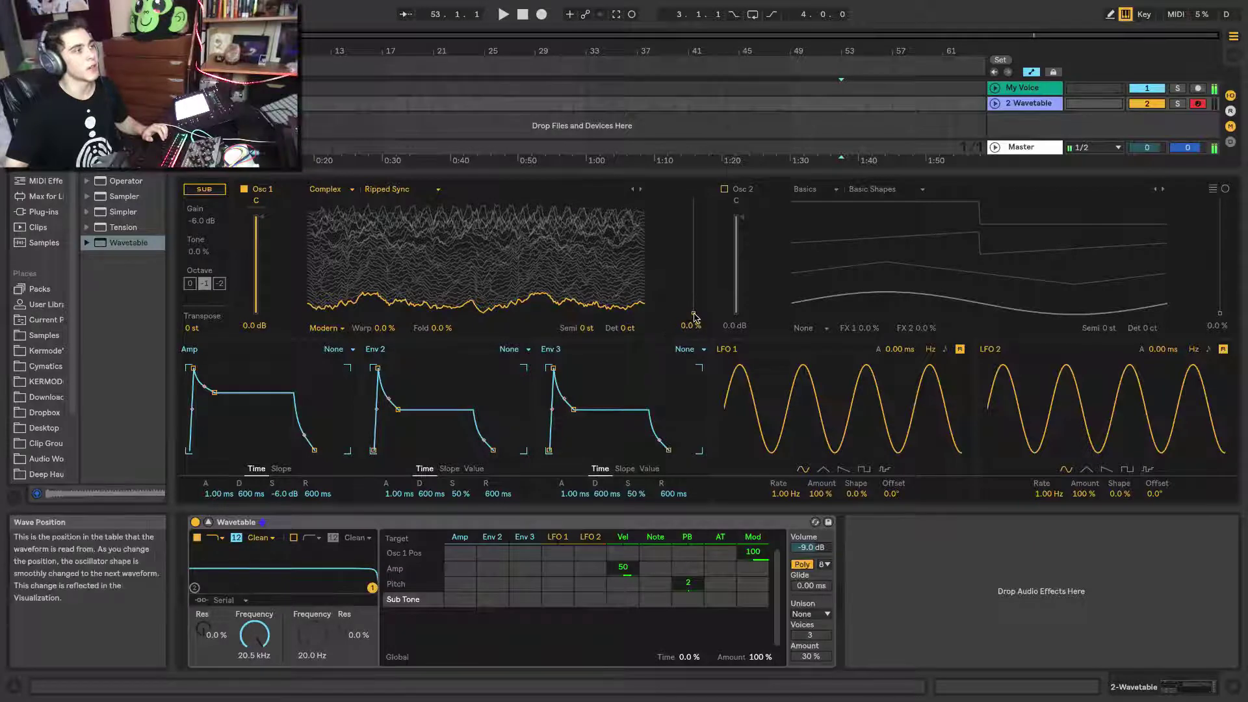
# Step: Load the Noise Manipulator wavetable into Osc 1 and sweep its wave position up to 99%
pyautogui.moveTo(693, 313); pyautogui.dragTo(693, 222)
pyautogui.click(390, 189)
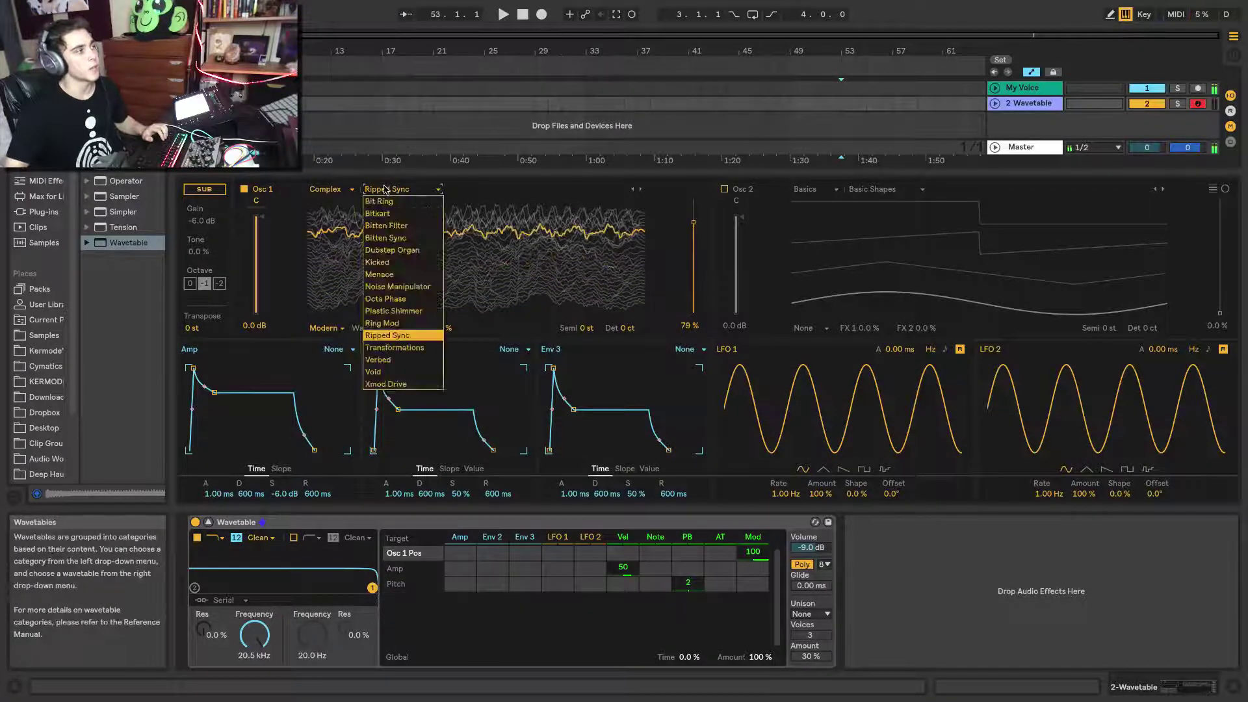
pyautogui.click(390, 286)
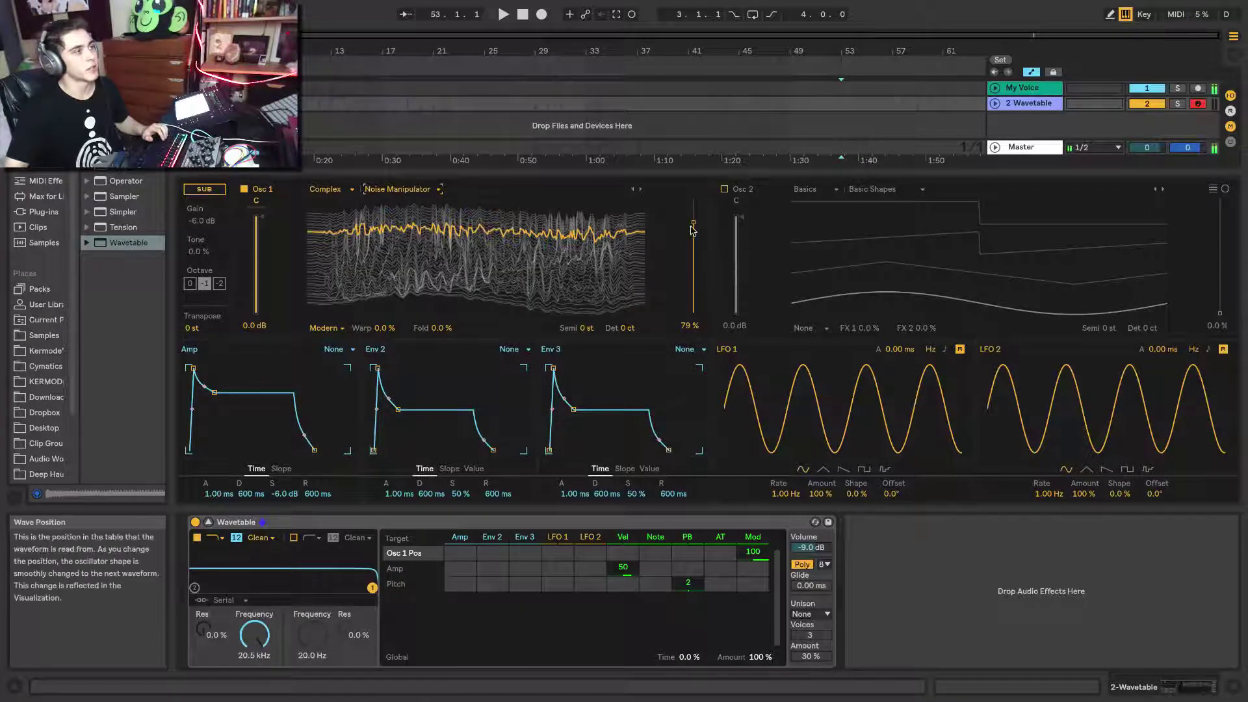
pyautogui.moveTo(693, 227); pyautogui.dragTo(693, 201)
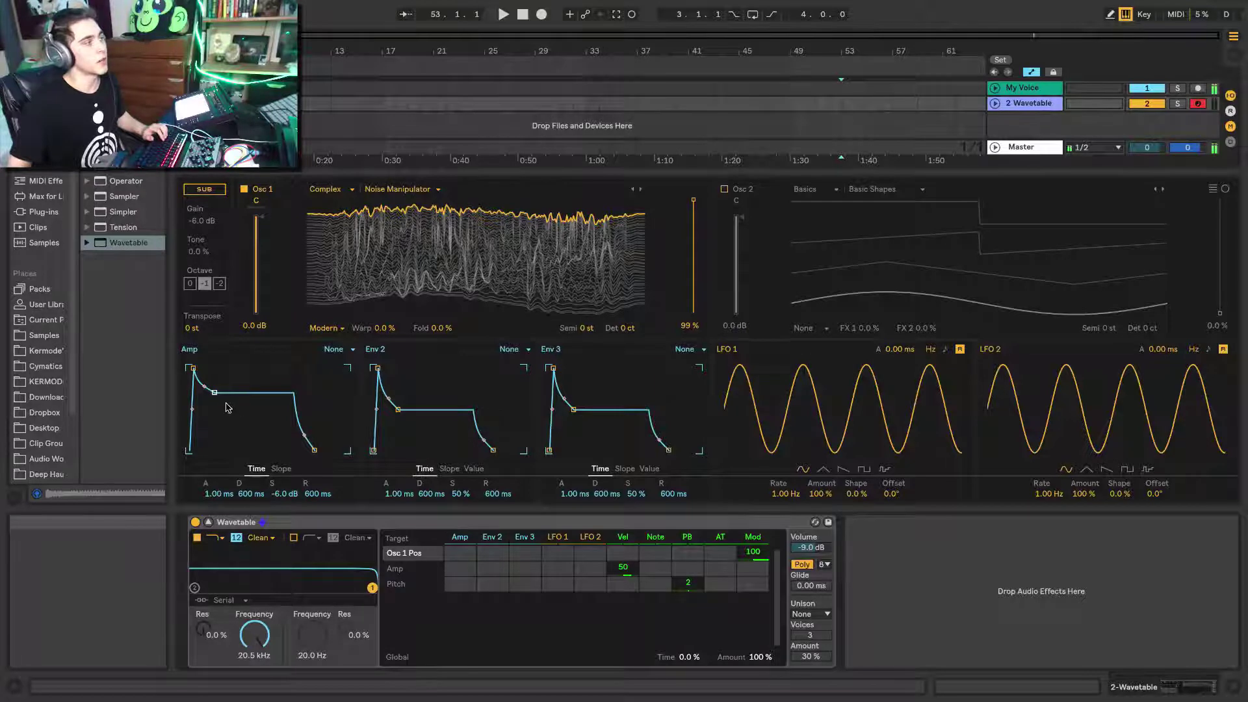
# Step: Shape the amp envelope with 0 ms attack, full 0 dB sustain and a ~1.5 ms release
pyautogui.moveTo(215, 394); pyautogui.dragTo(204, 450)
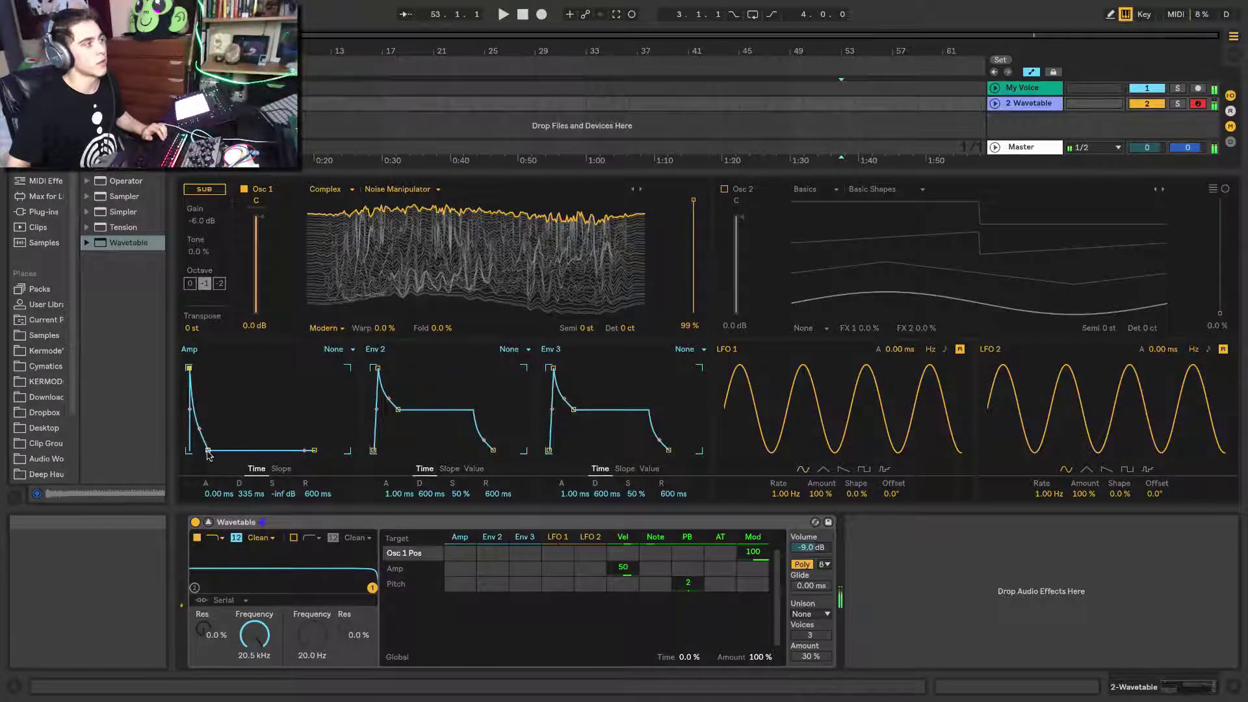
pyautogui.moveTo(193, 368); pyautogui.dragTo(189, 368)
pyautogui.moveTo(204, 450); pyautogui.dragTo(238, 372)
pyautogui.moveTo(314, 451); pyautogui.dragTo(296, 450)
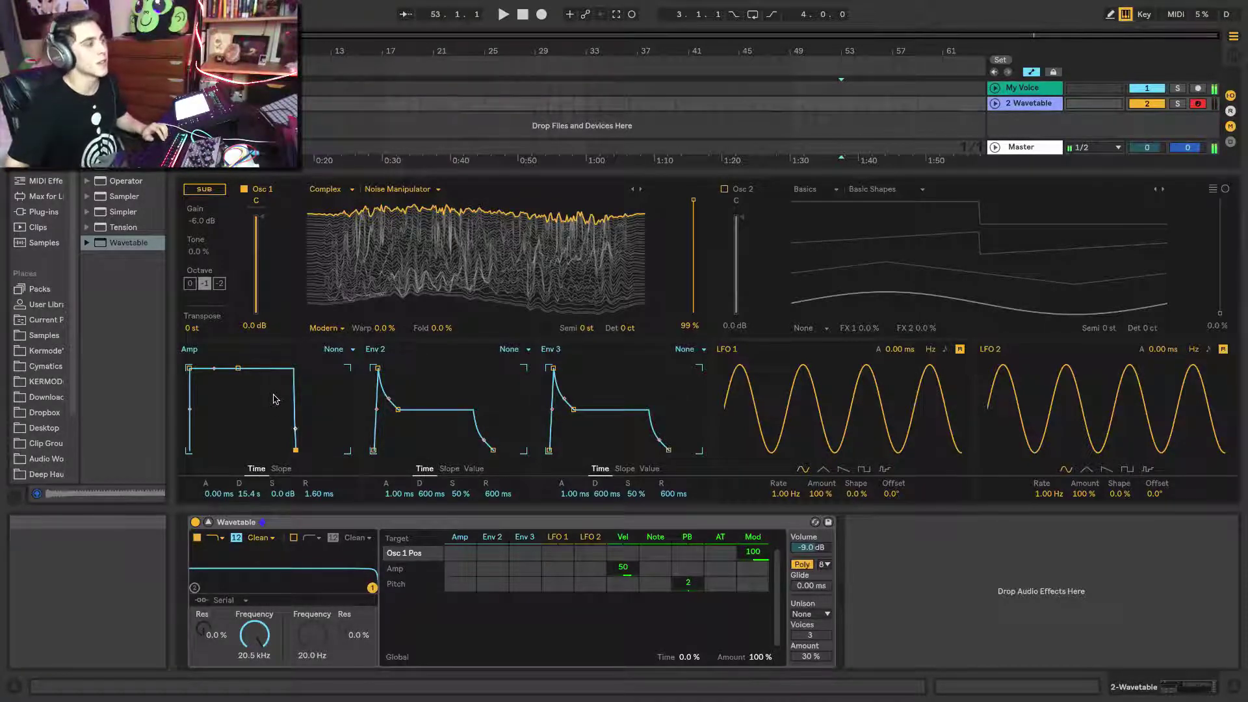
# Step: Curve the amp envelope's release slope to -49% in the Slope view
pyautogui.click(282, 470)
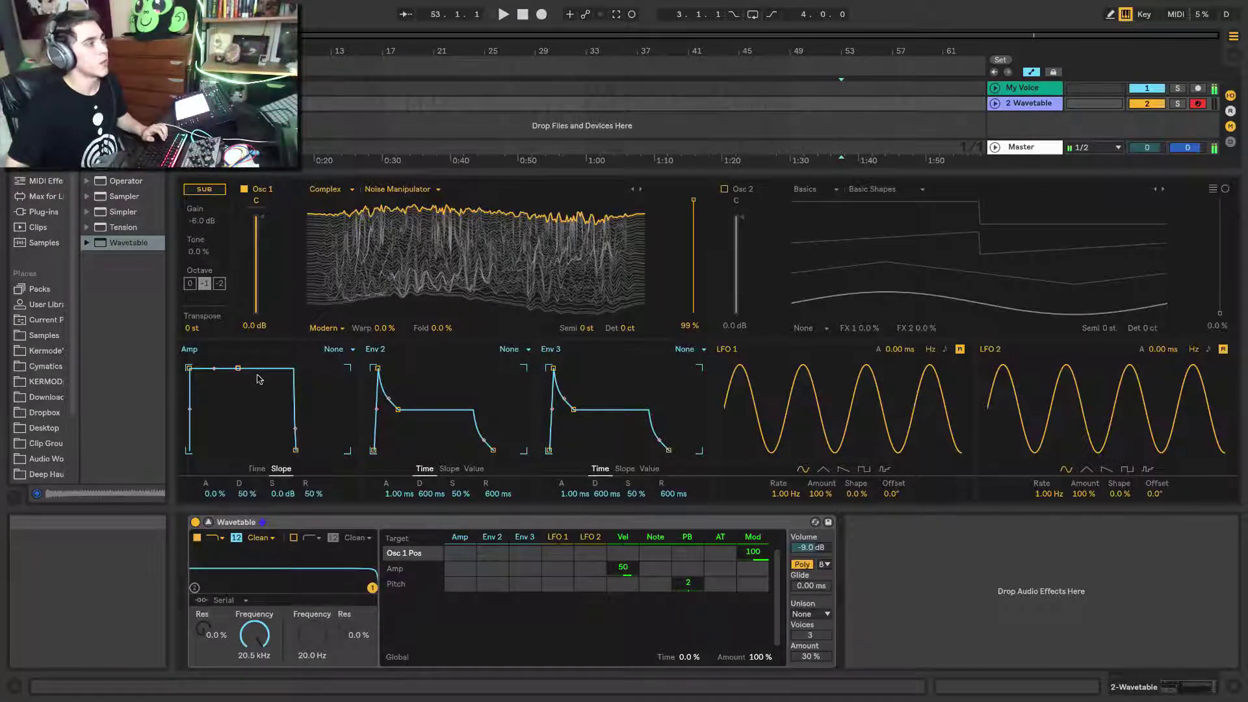
pyautogui.moveTo(294, 450); pyautogui.dragTo(299, 474)
pyautogui.moveTo(305, 427); pyautogui.dragTo(295, 390)
pyautogui.moveTo(347, 339); pyautogui.dragTo(617, 397)
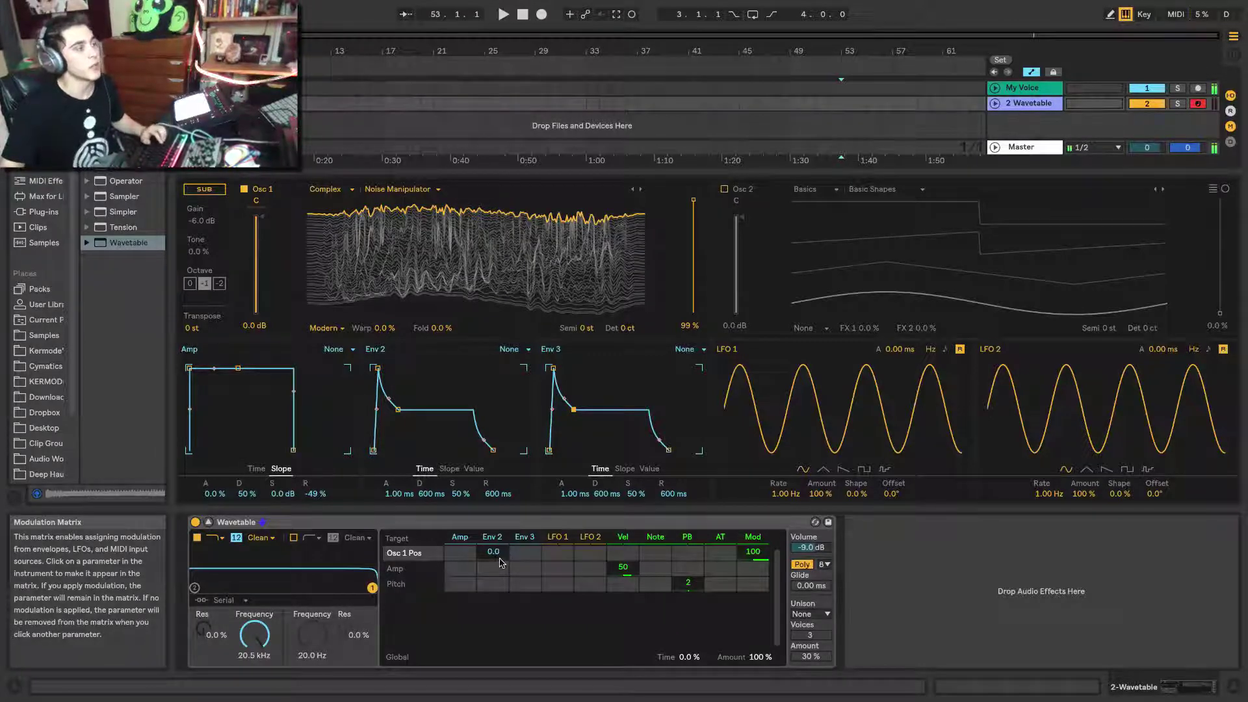
# Step: Audition Osc 1's wave position and route Env 2 to Osc 1 Pos at 100
pyautogui.click(384, 329)
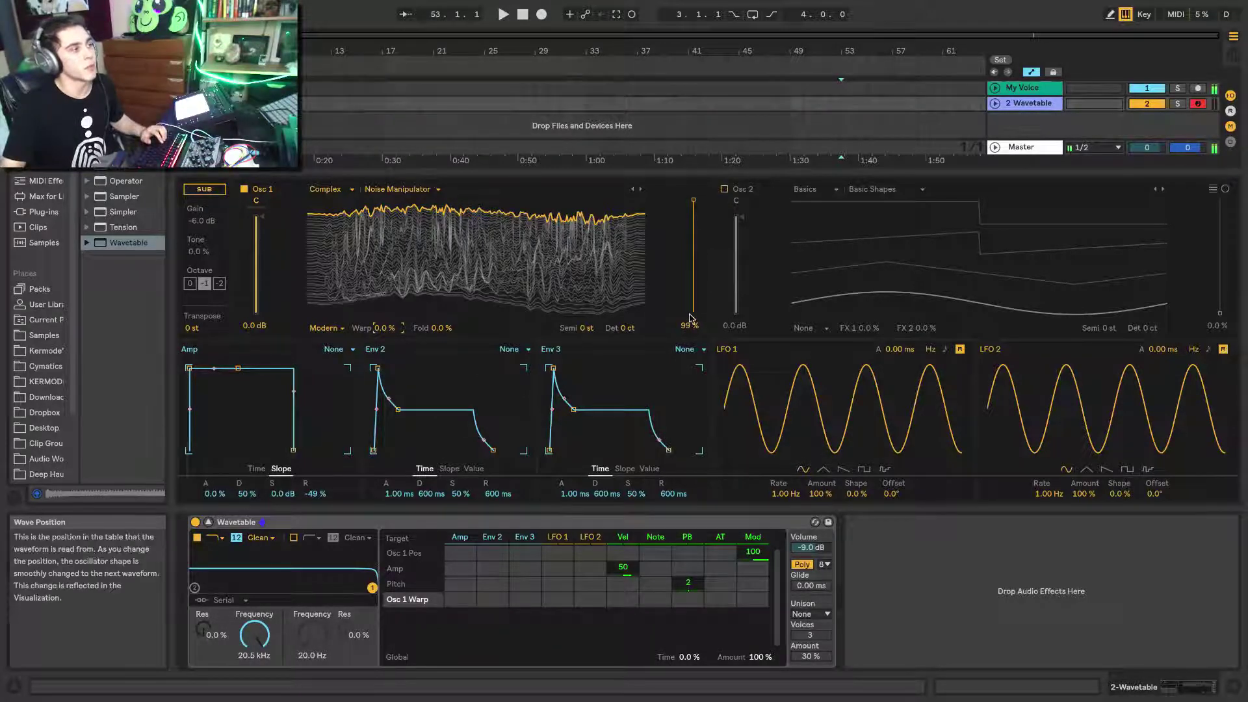
pyautogui.moveTo(693, 201); pyautogui.dragTo(691, 307)
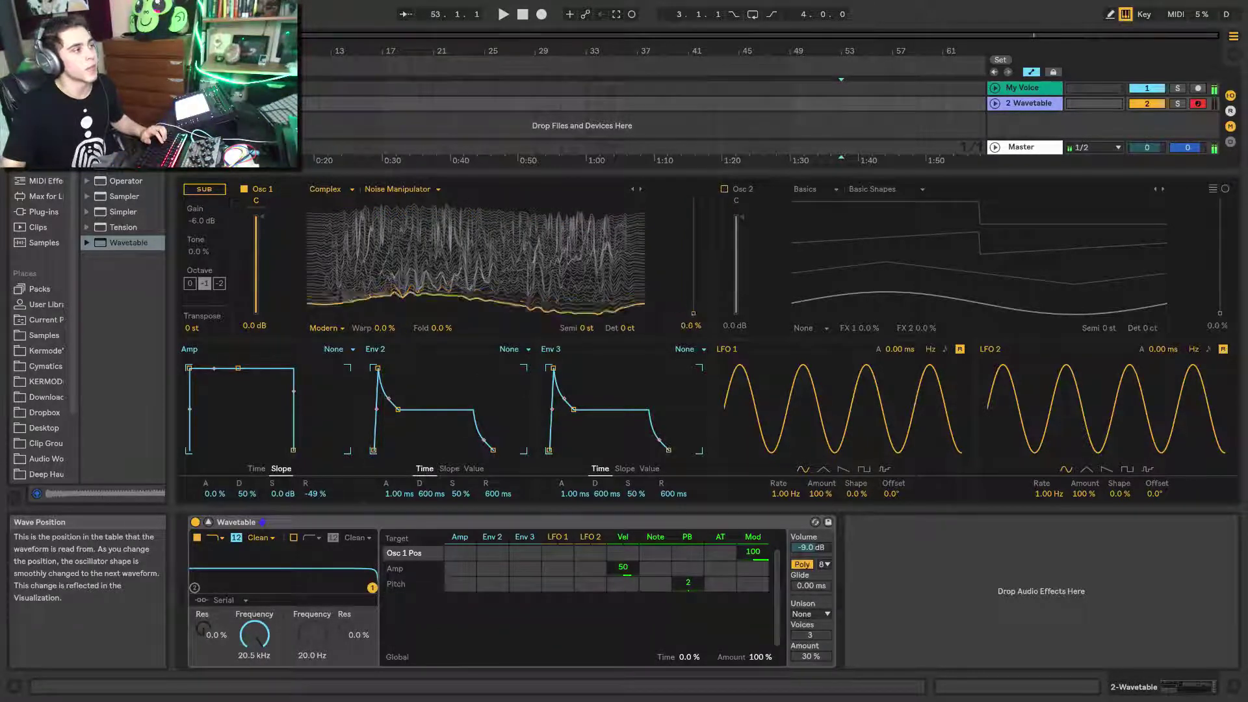
pyautogui.moveTo(694, 304)
pyautogui.mouseDown()
pyautogui.moveTo(693, 215)
pyautogui.moveTo(694, 314)
pyautogui.mouseUp()
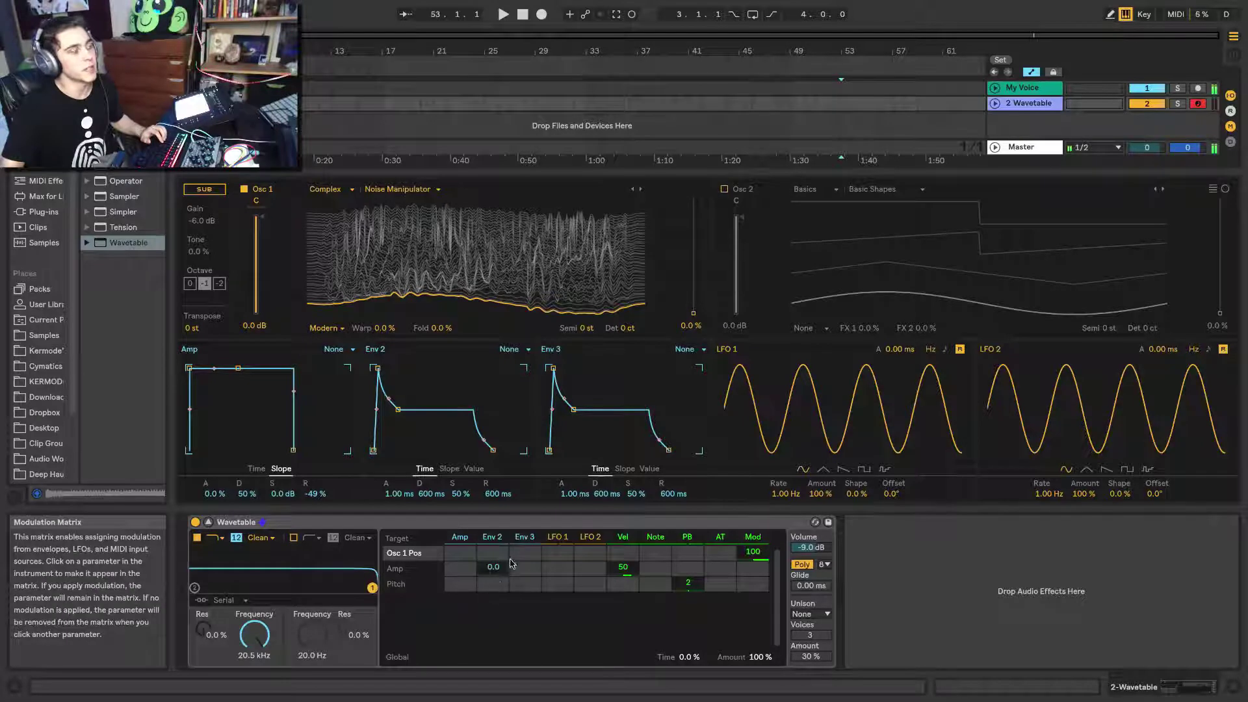
pyautogui.moveTo(499, 557); pyautogui.dragTo(499, 549)
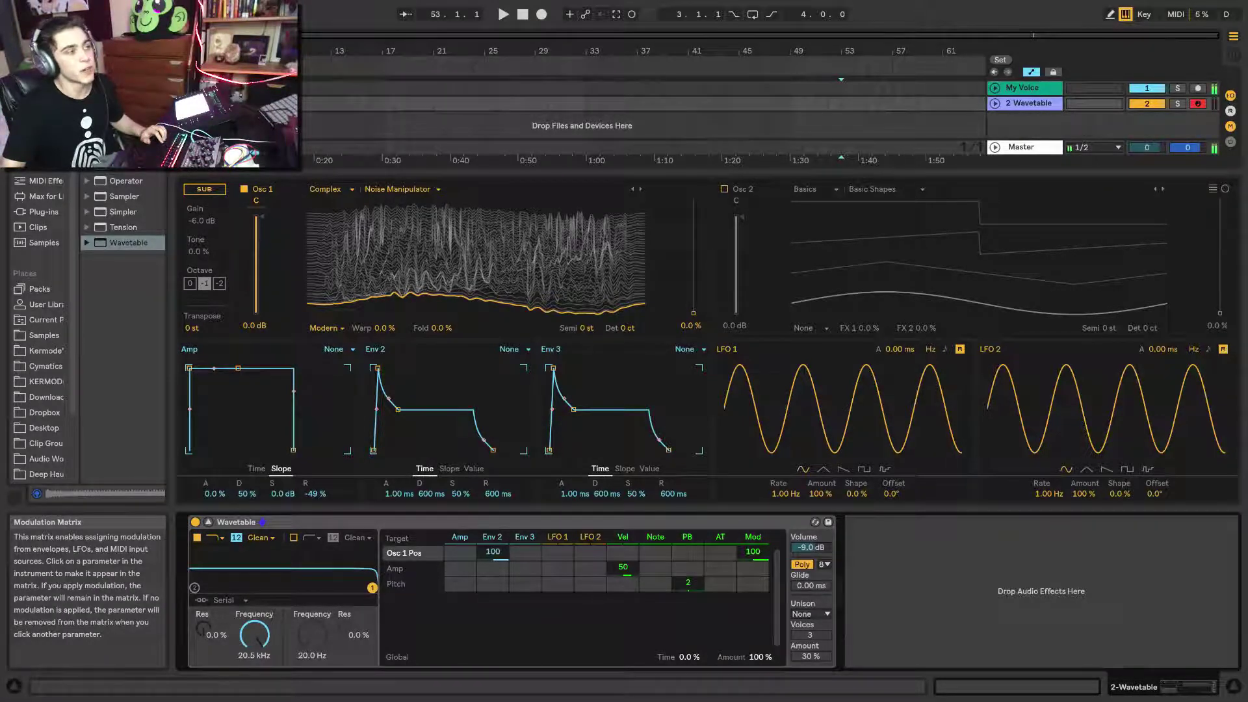
# Step: Shape Env 2 to a 479 ms attack, 1.93 s decay and 0% sustain
pyautogui.moveTo(398, 410); pyautogui.dragTo(428, 449)
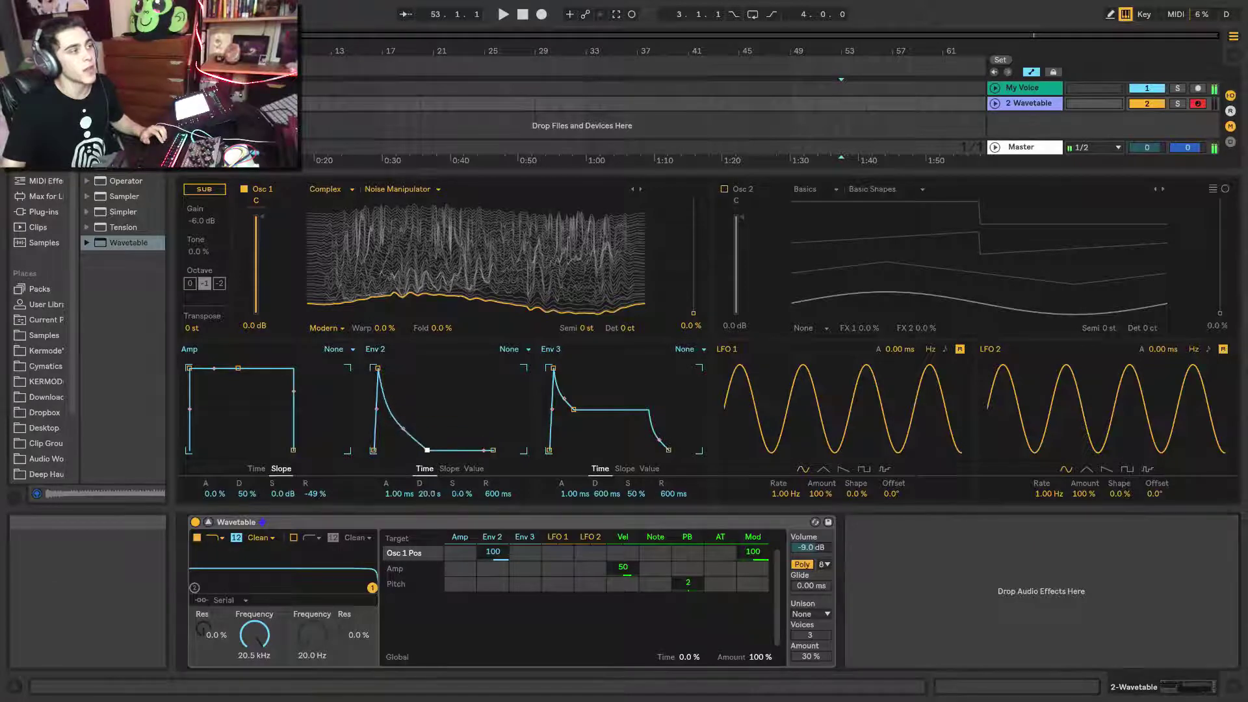
pyautogui.moveTo(379, 371); pyautogui.dragTo(416, 369)
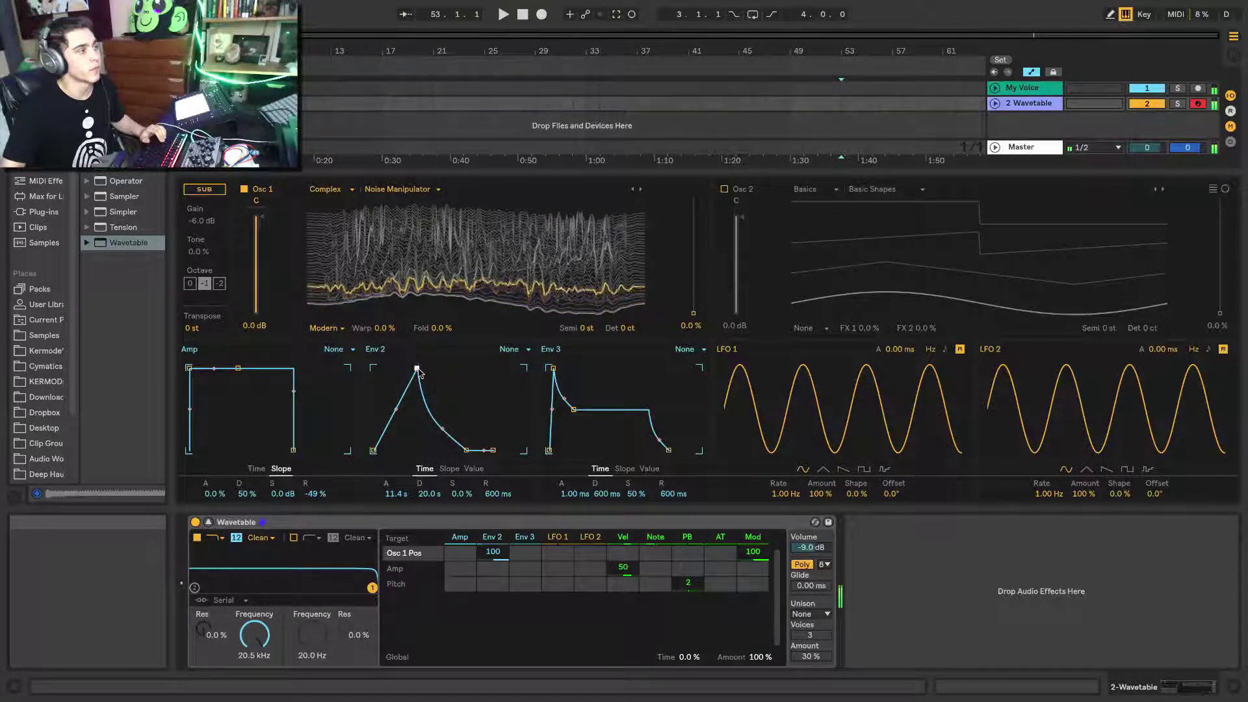
pyautogui.moveTo(417, 369); pyautogui.dragTo(393, 369)
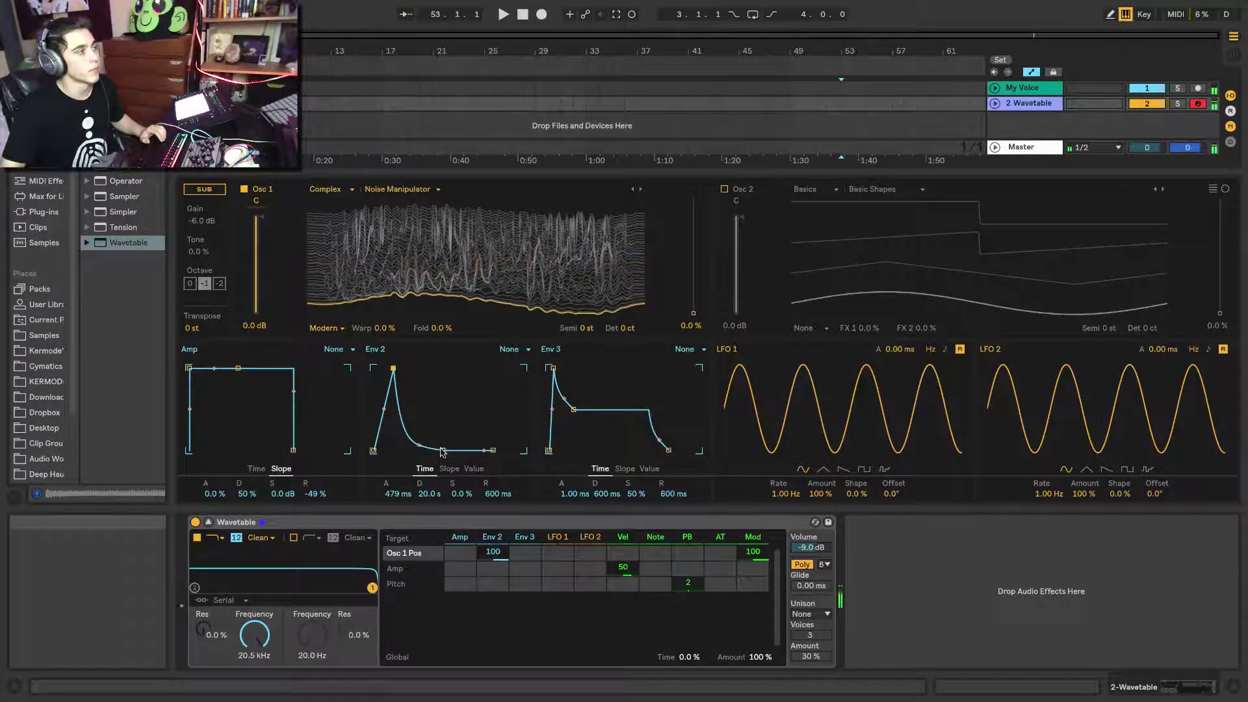
pyautogui.moveTo(443, 450); pyautogui.dragTo(420, 450)
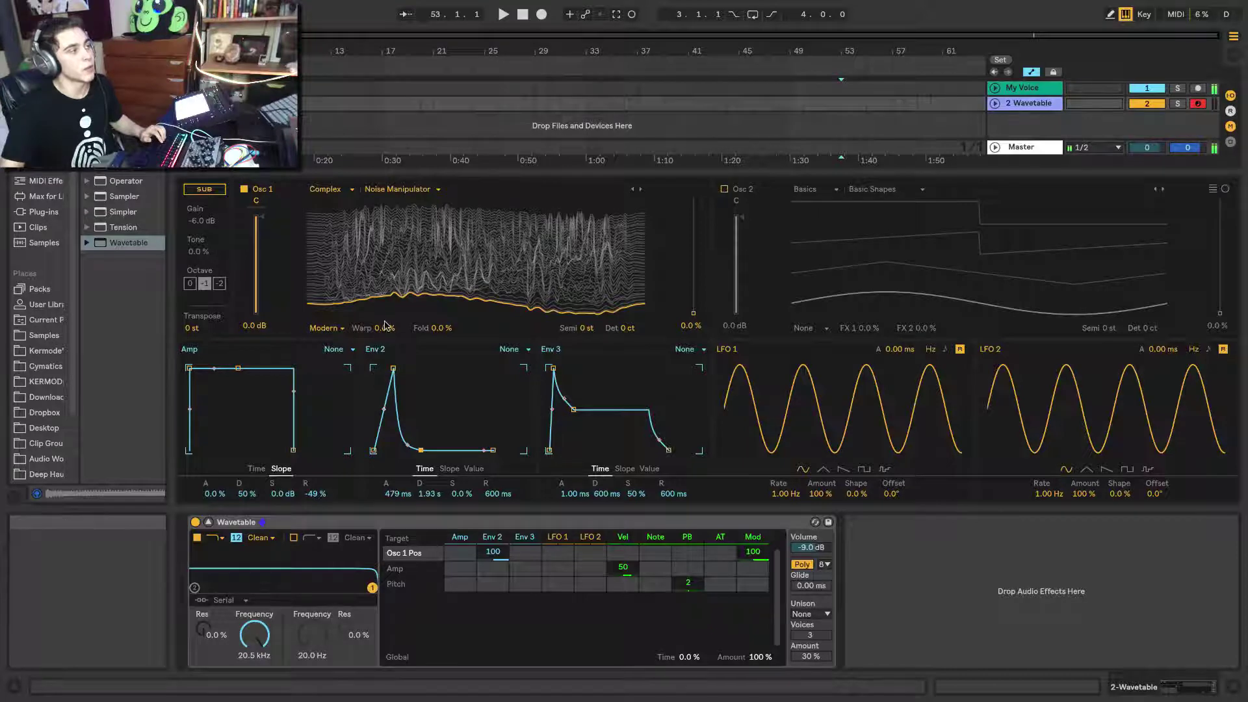
# Step: Add Osc 1 Warp to the mod matrix with an Env 2 amount of 20
pyautogui.click(387, 328)
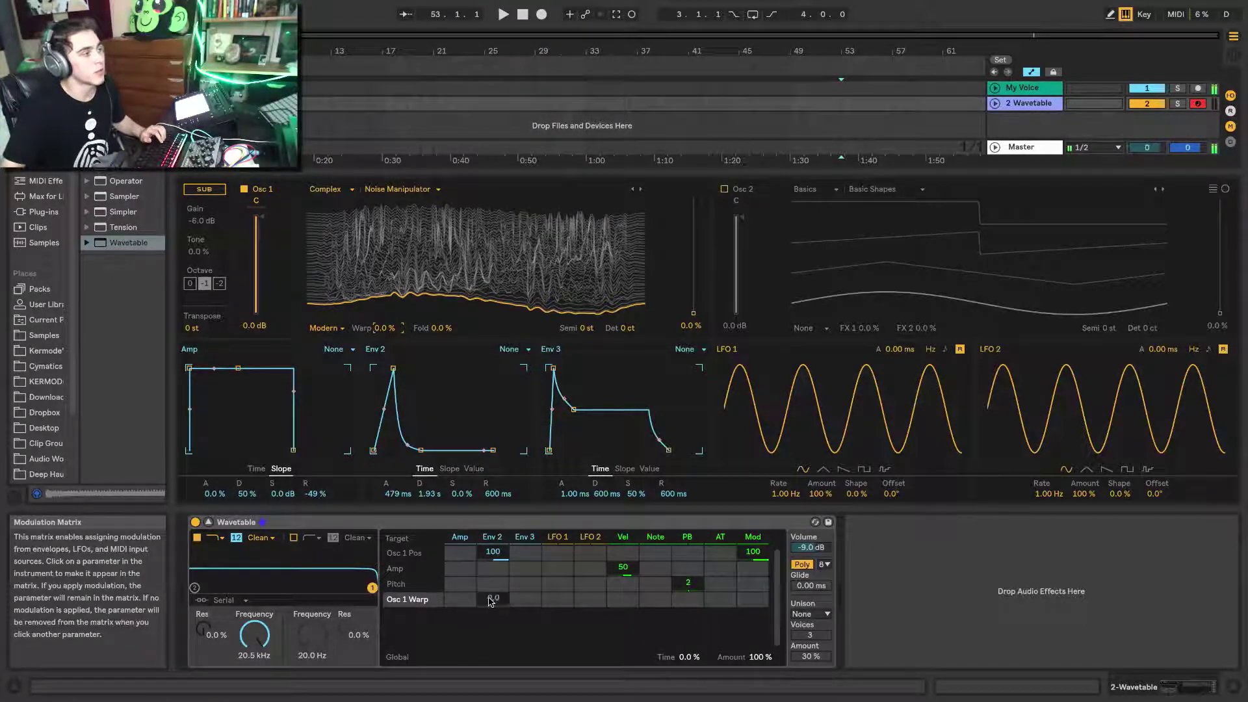
pyautogui.moveTo(493, 605)
pyautogui.mouseDown()
pyautogui.moveTo(493, 570)
pyautogui.moveTo(493, 602)
pyautogui.mouseUp()
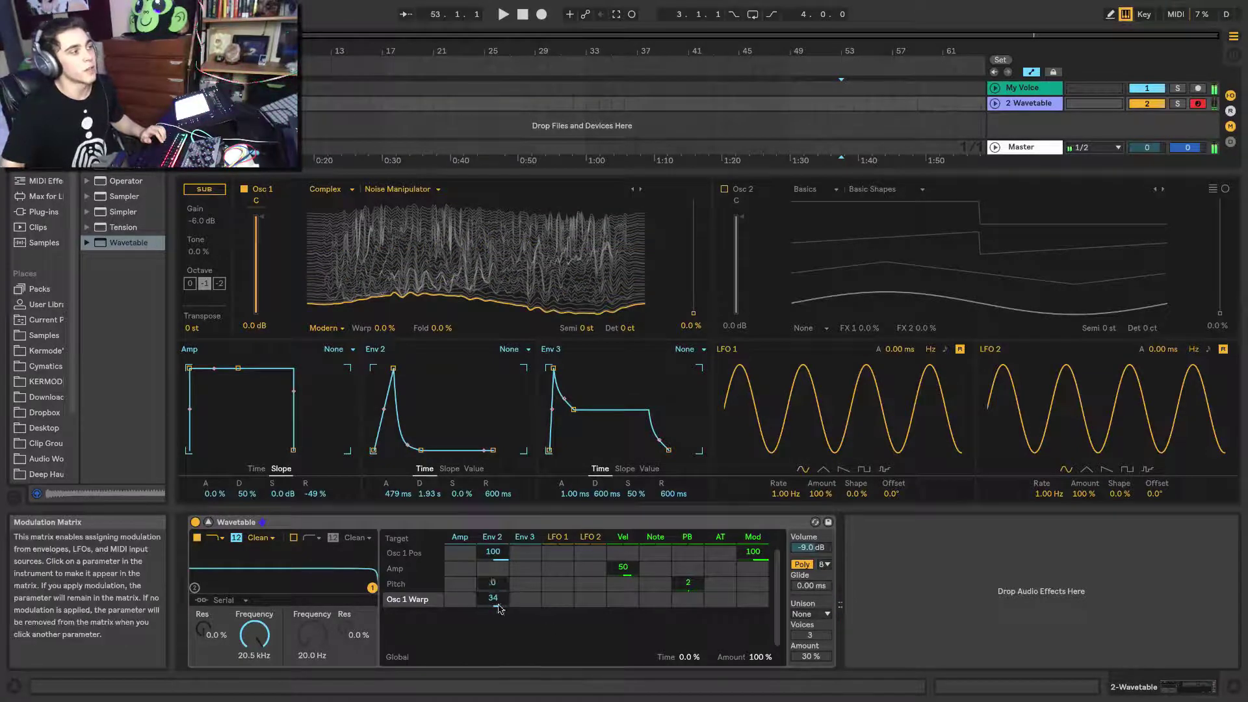
pyautogui.moveTo(494, 602); pyautogui.dragTo(495, 601)
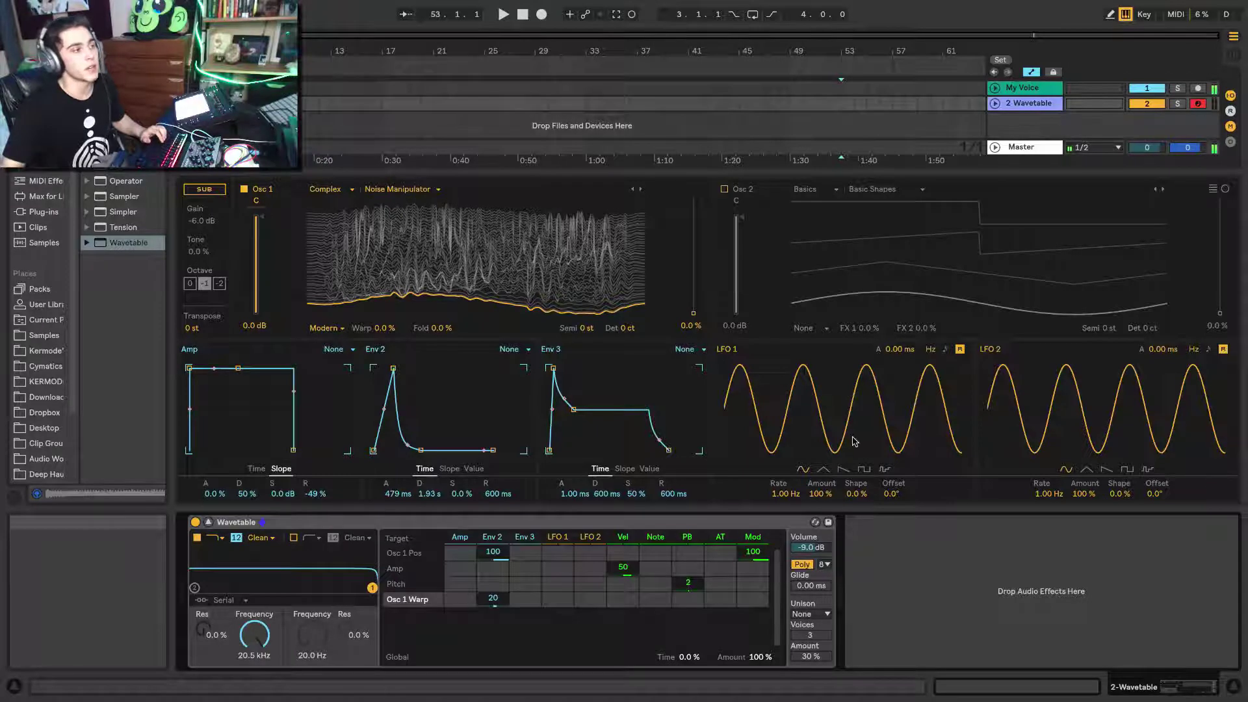
# Step: Sync LFO 1 to a 1/8 rate at 100% amount, with Shape at -77%
pyautogui.click(787, 494)
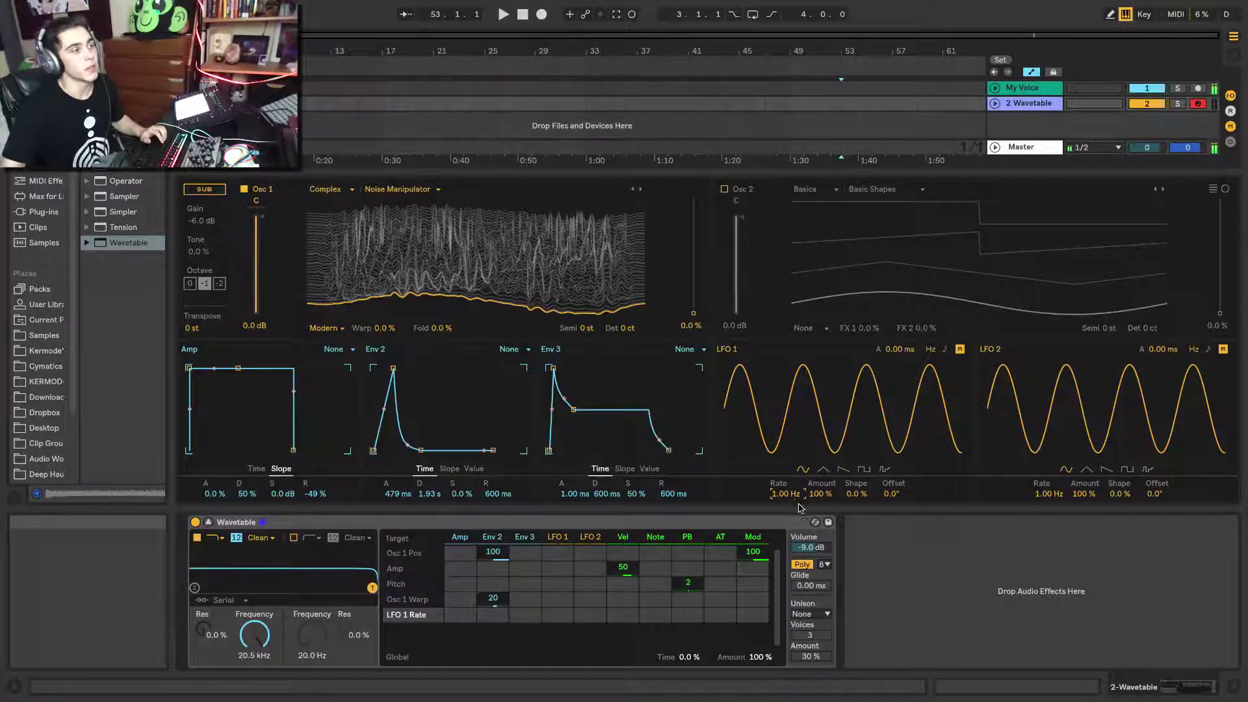
pyautogui.moveTo(788, 496)
pyautogui.mouseDown()
pyautogui.moveTo(788, 459)
pyautogui.moveTo(788, 517)
pyautogui.mouseUp()
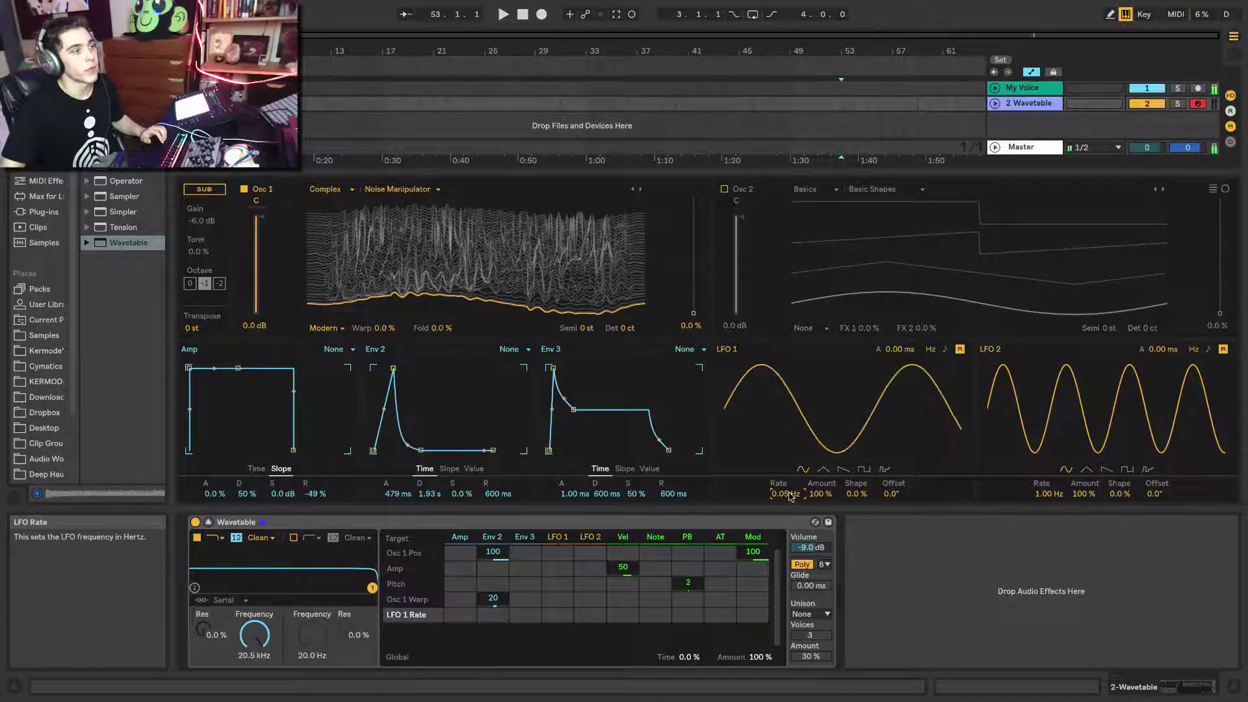
pyautogui.click(946, 350)
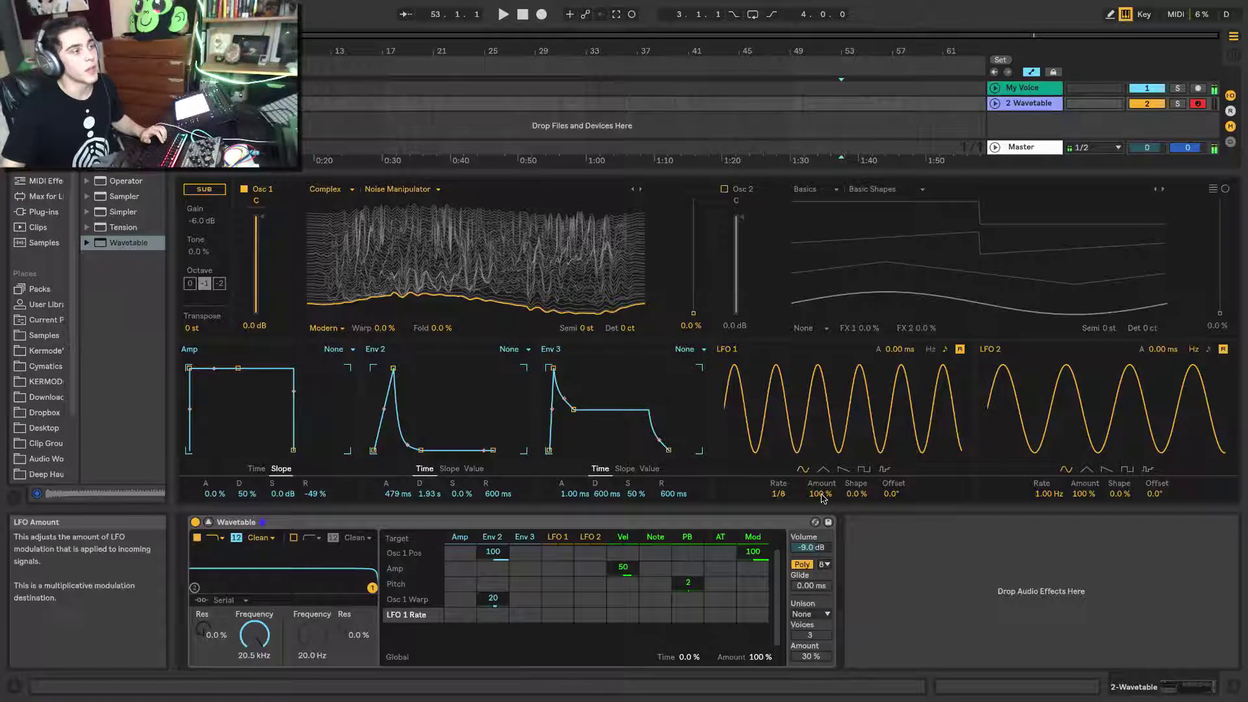
pyautogui.moveTo(820, 493)
pyautogui.mouseDown()
pyautogui.moveTo(820, 520)
pyautogui.moveTo(820, 494)
pyautogui.mouseUp()
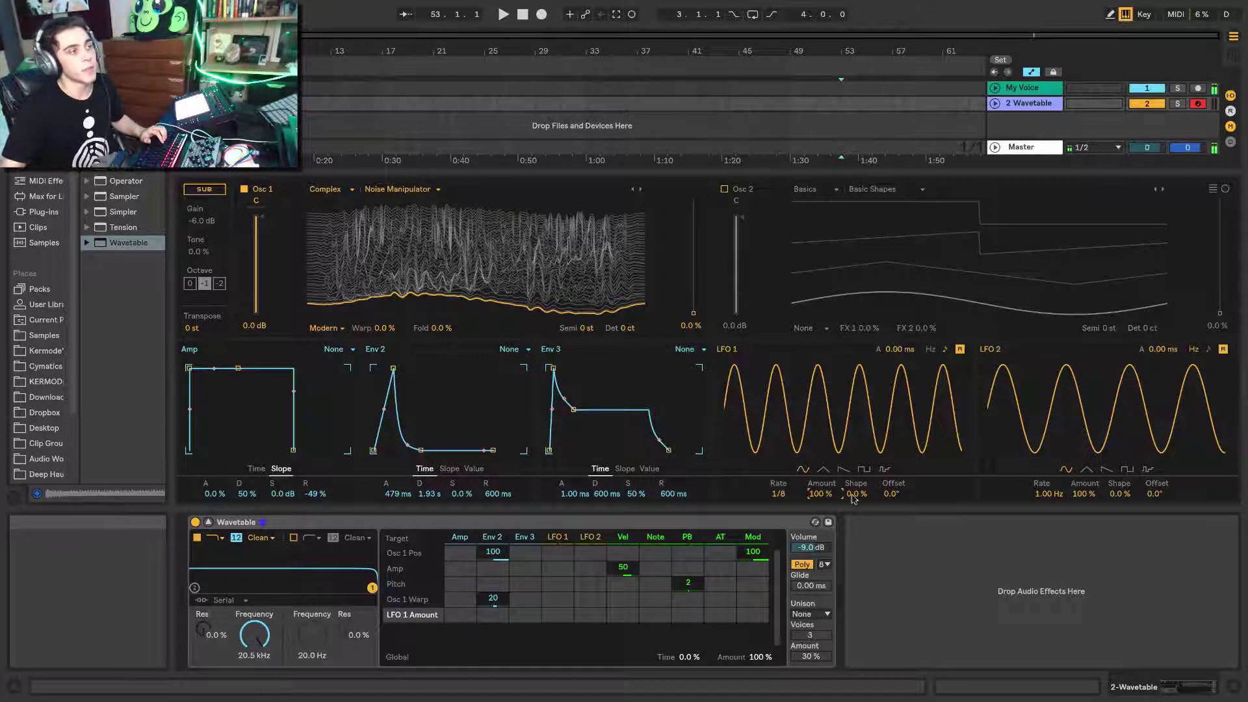
pyautogui.moveTo(856, 495); pyautogui.dragTo(857, 539)
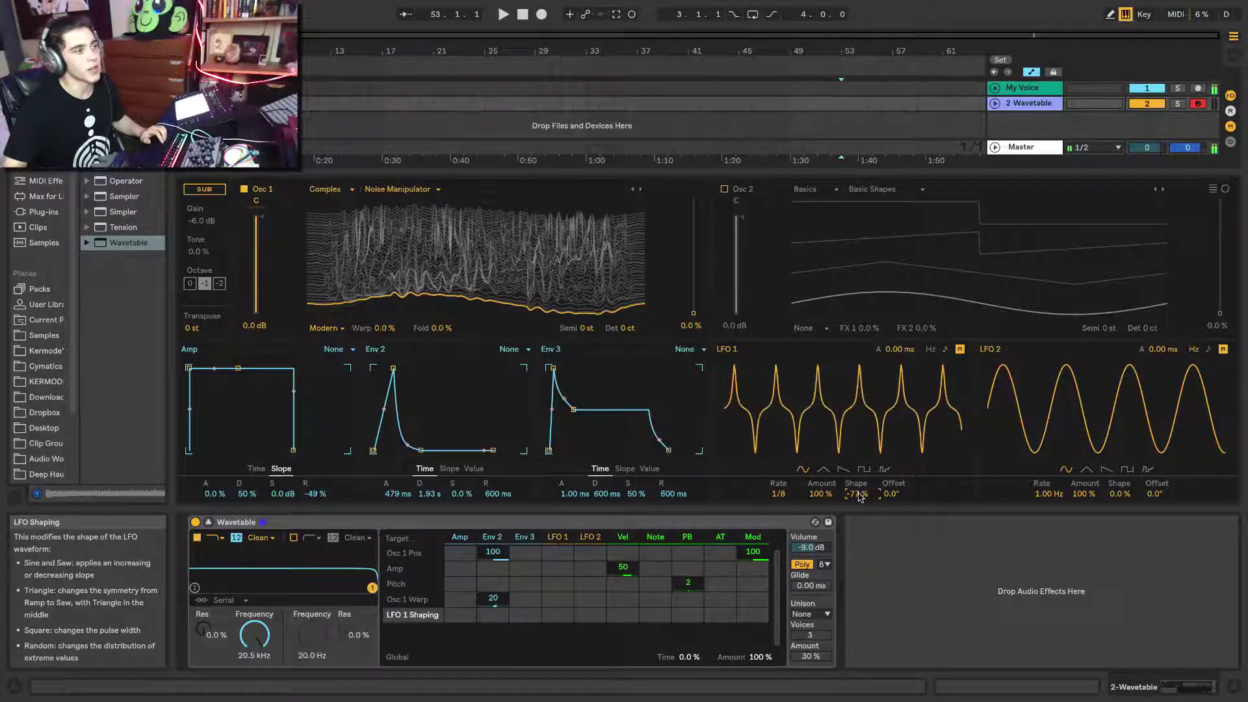
pyautogui.click(891, 492)
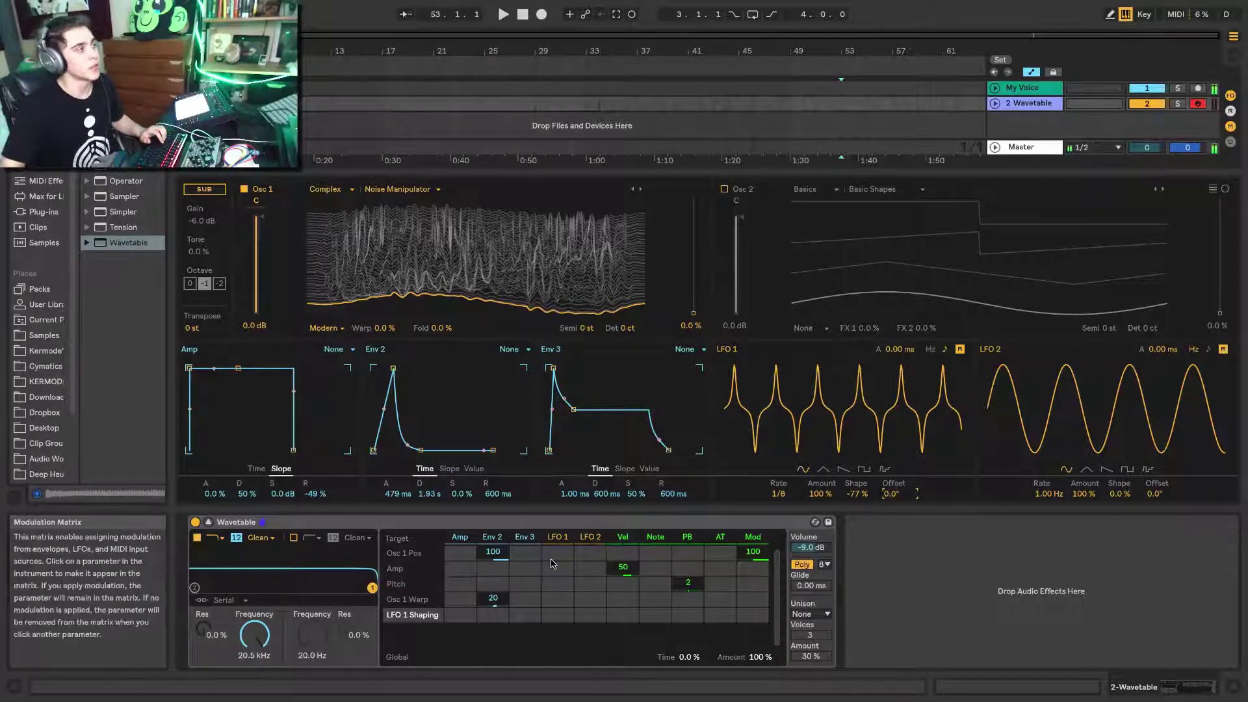
# Step: Add Osc 1 Gain to the matrix and set its LFO 1 amount to -100
pyautogui.moveTo(257, 234); pyautogui.dragTo(257, 242)
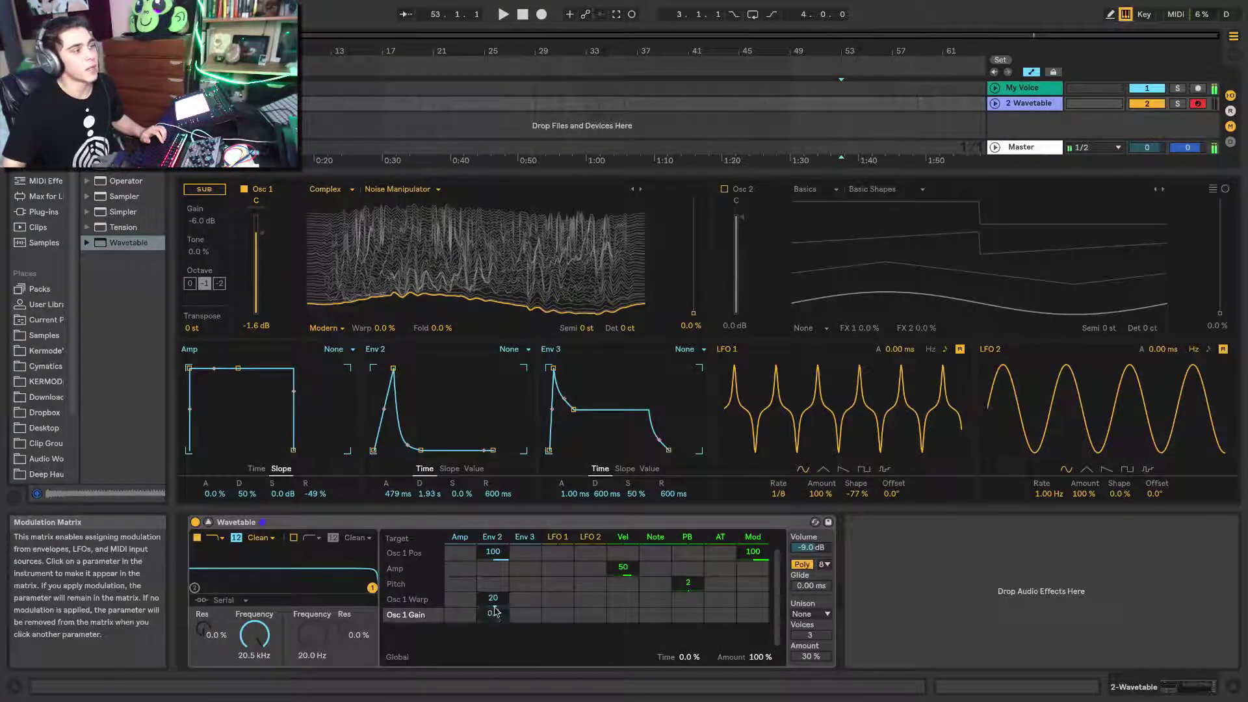
pyautogui.click(559, 618)
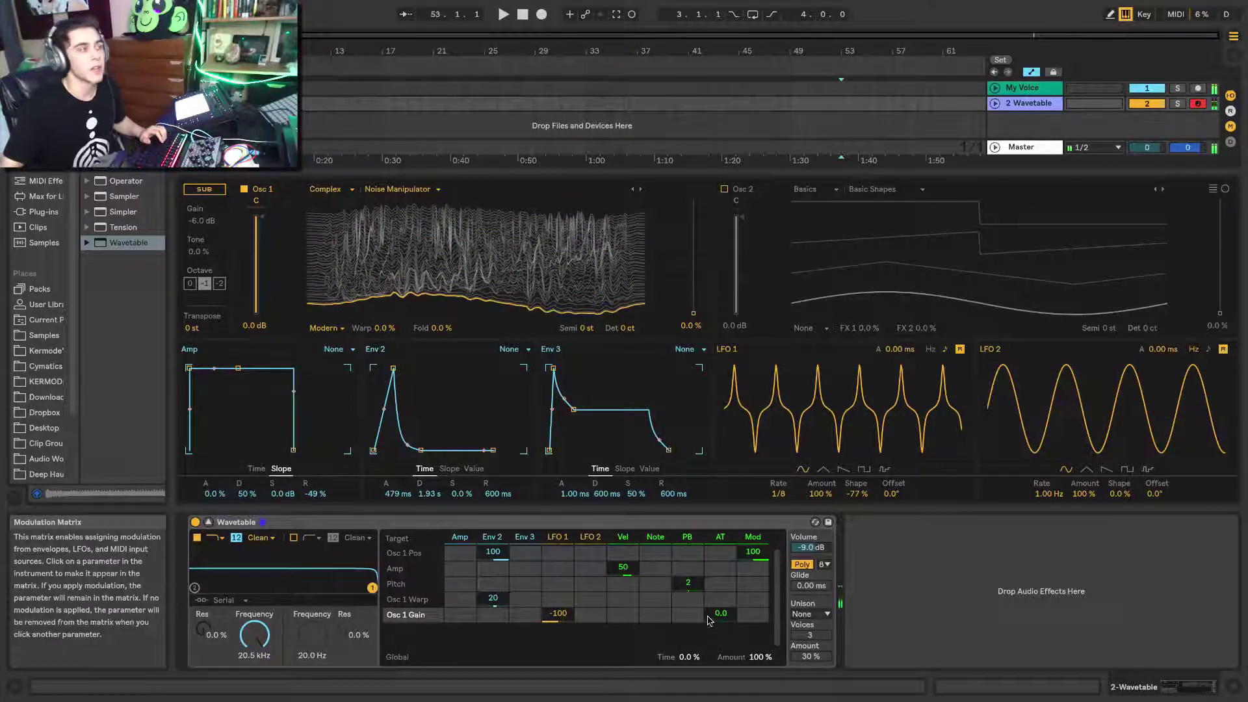
# Step: Drag the global Volume field up from -9.0 dB to 0.0 dB
pyautogui.click(812, 548)
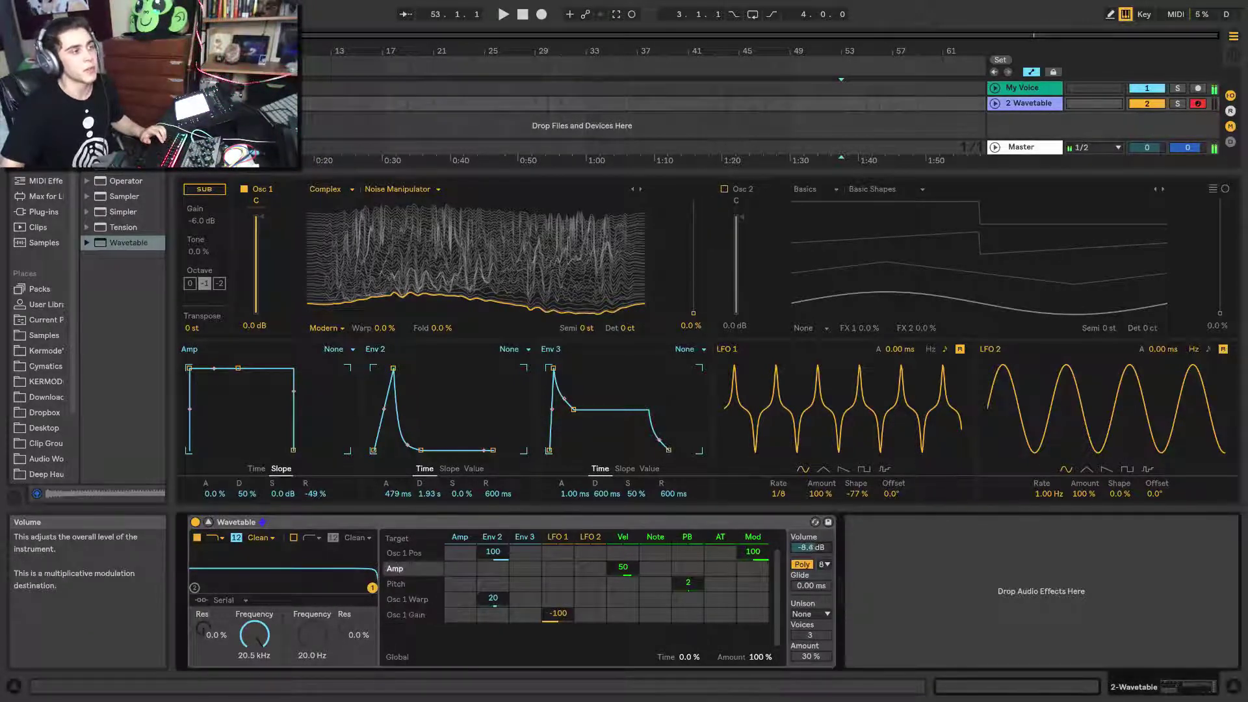
pyautogui.moveTo(812, 548); pyautogui.dragTo(812, 540)
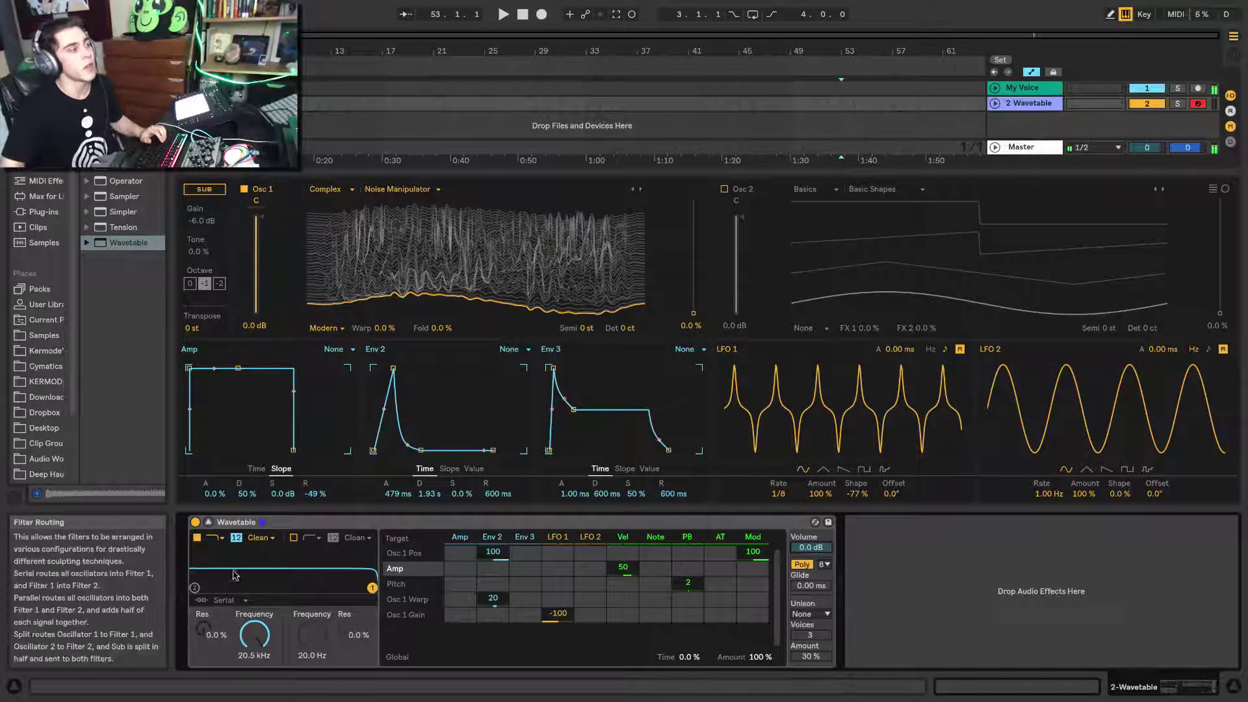
# Step: Make filter 1 a Morph filter at 153 Hz with 57% resonance
pyautogui.click(217, 537)
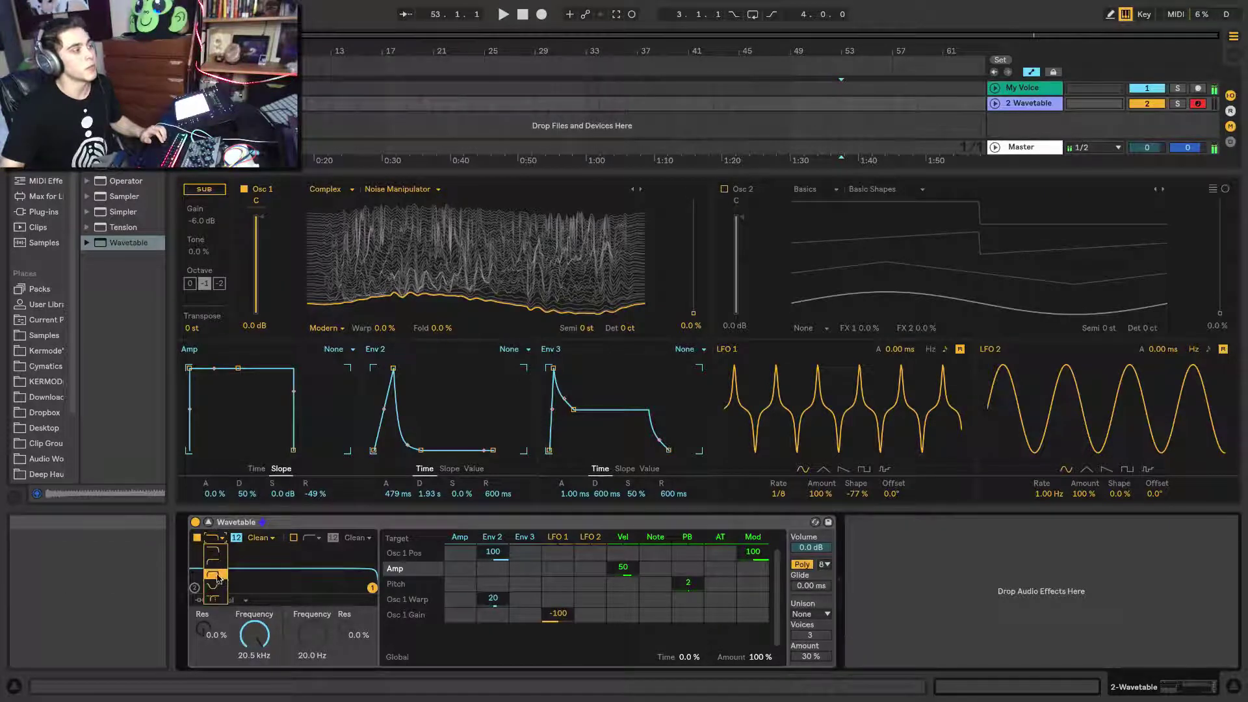
pyautogui.click(213, 599)
pyautogui.click(372, 588)
pyautogui.moveTo(372, 588); pyautogui.dragTo(254, 586)
pyautogui.moveTo(212, 657); pyautogui.dragTo(247, 650)
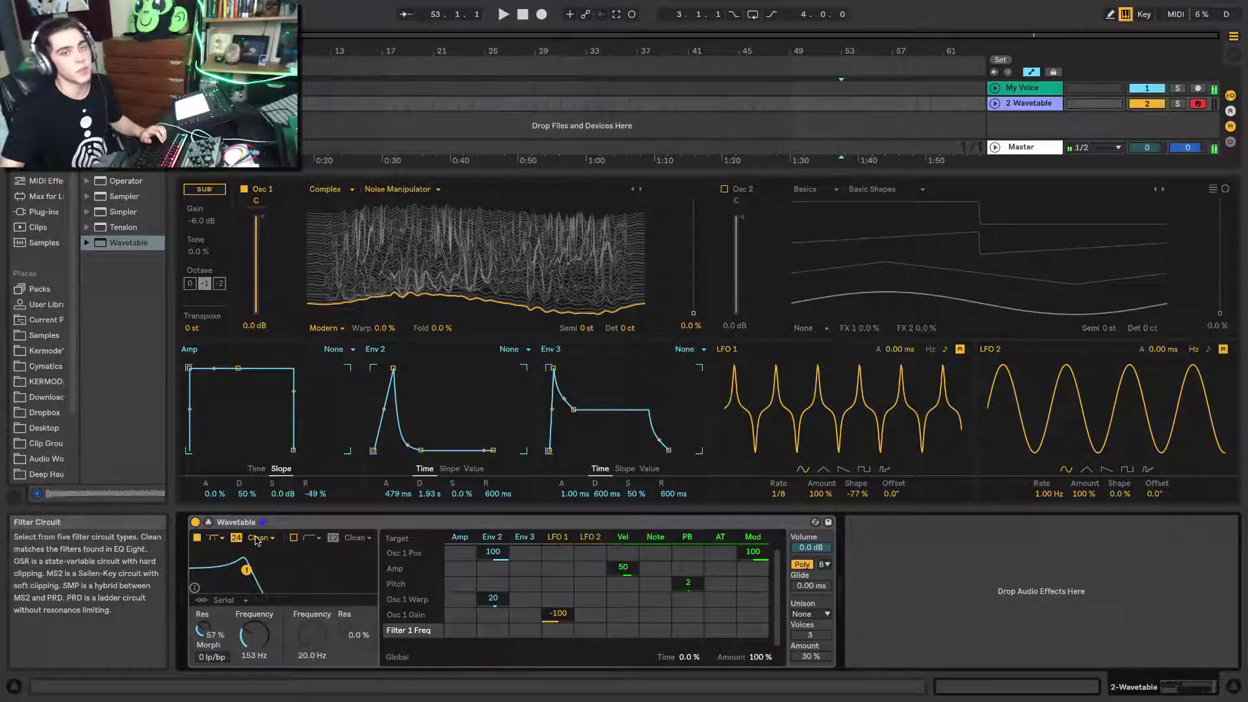
# Step: Set filter 1's circuit to OSR and enable filter 2
pyautogui.click(257, 538)
pyautogui.click(258, 563)
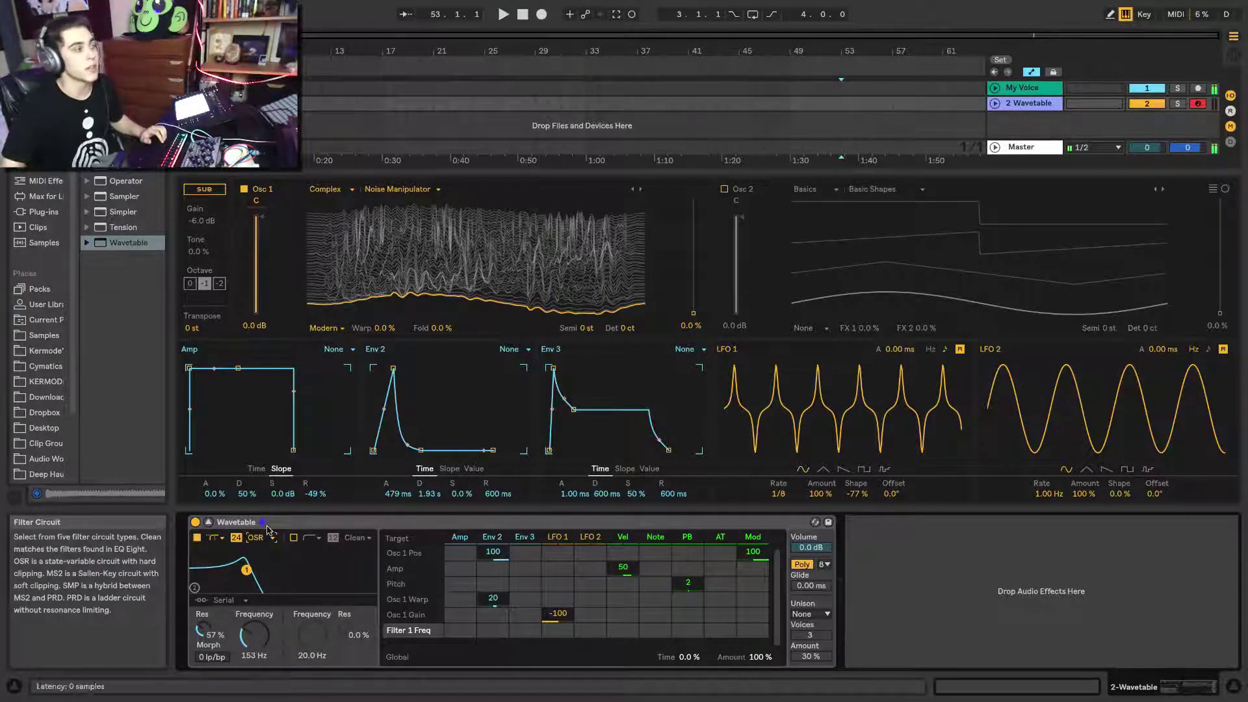
pyautogui.click(293, 538)
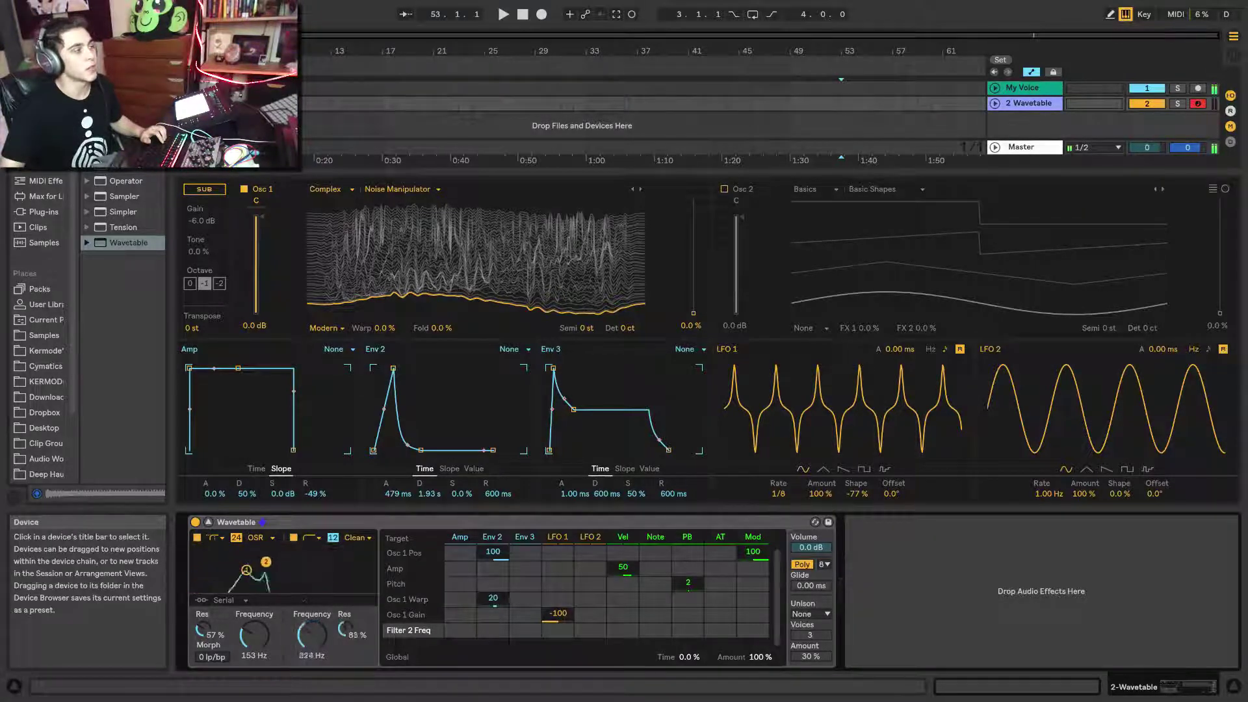
pyautogui.click(295, 539)
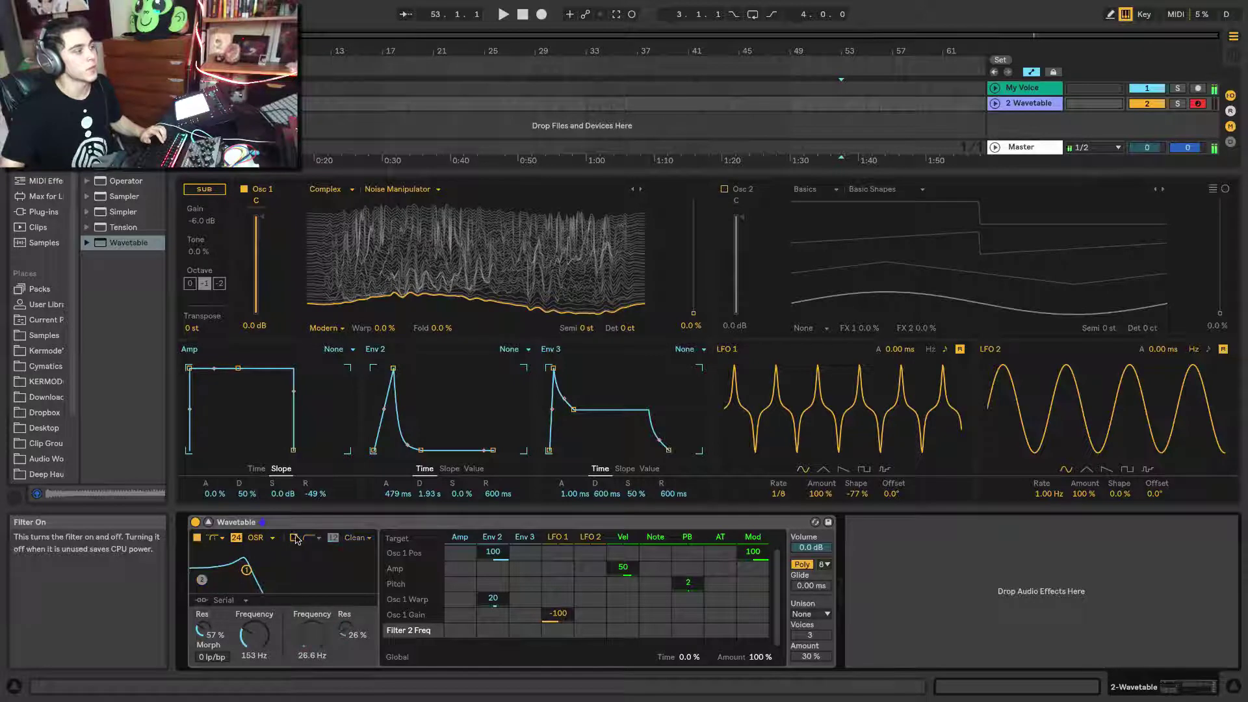
pyautogui.click(229, 600)
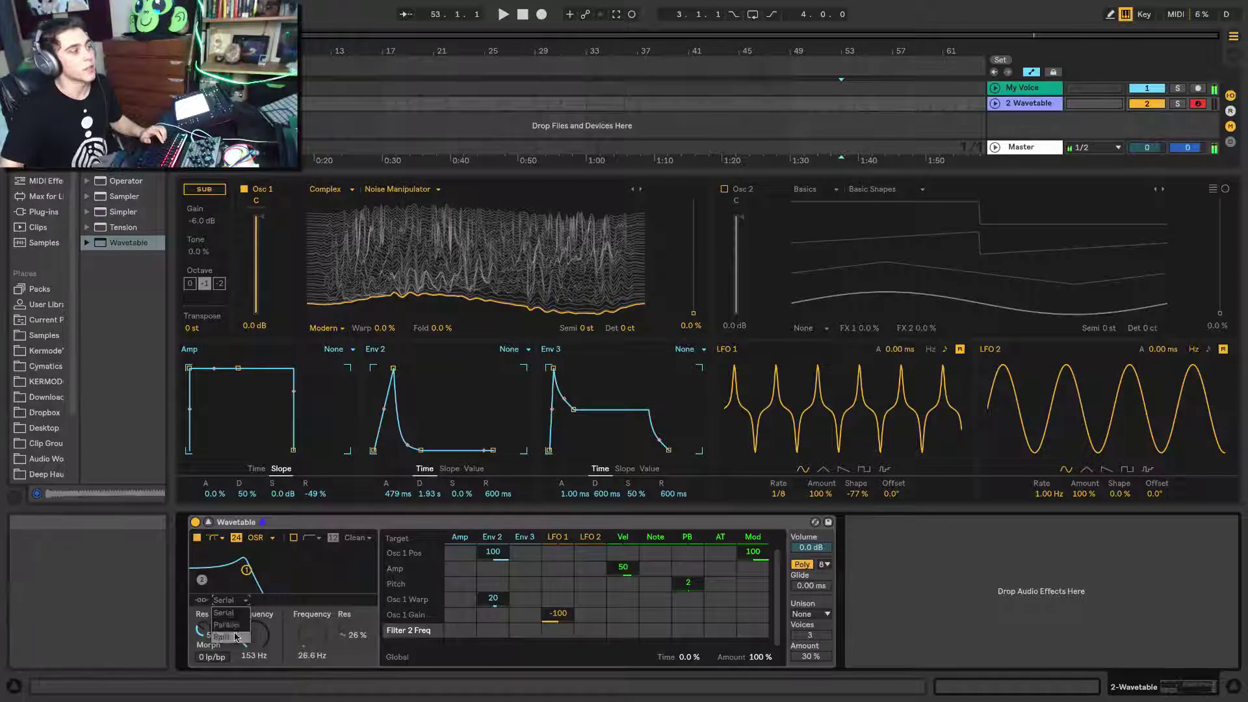
pyautogui.click(228, 613)
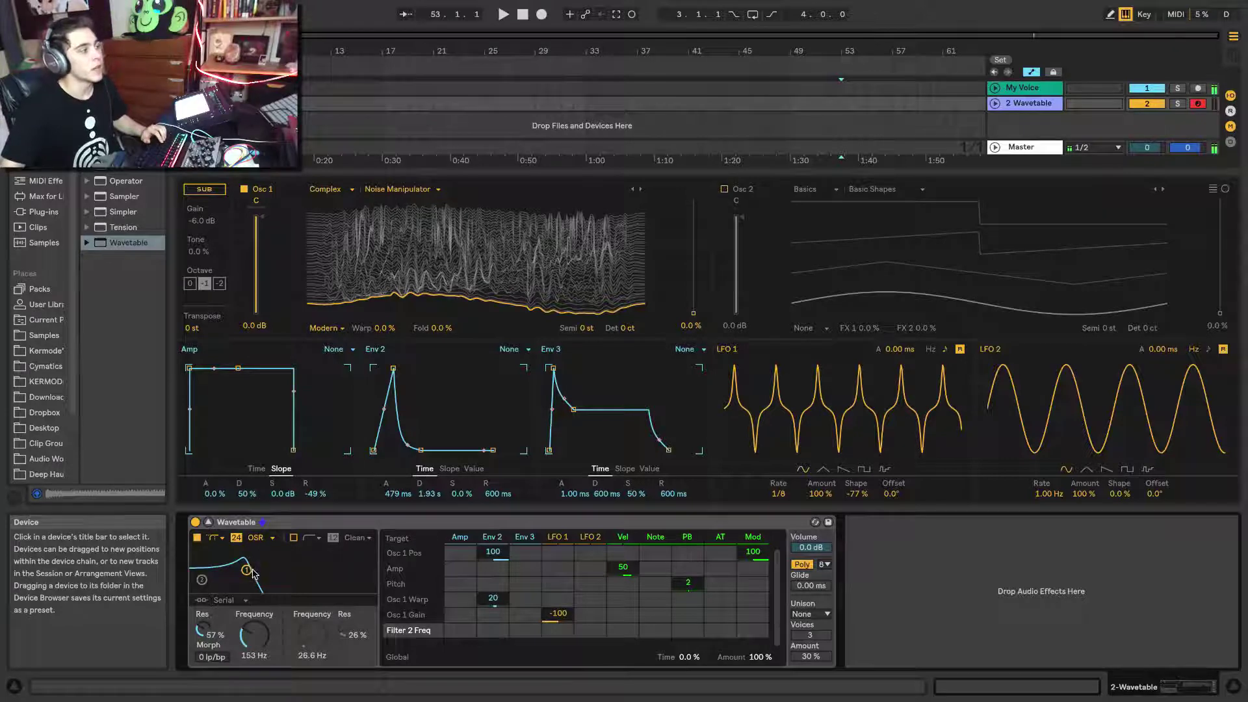
# Step: Lower Filter 1 to 121 Hz and route Env 2 to its Morph and Frequency at 100
pyautogui.moveTo(247, 572); pyautogui.dragTo(244, 570)
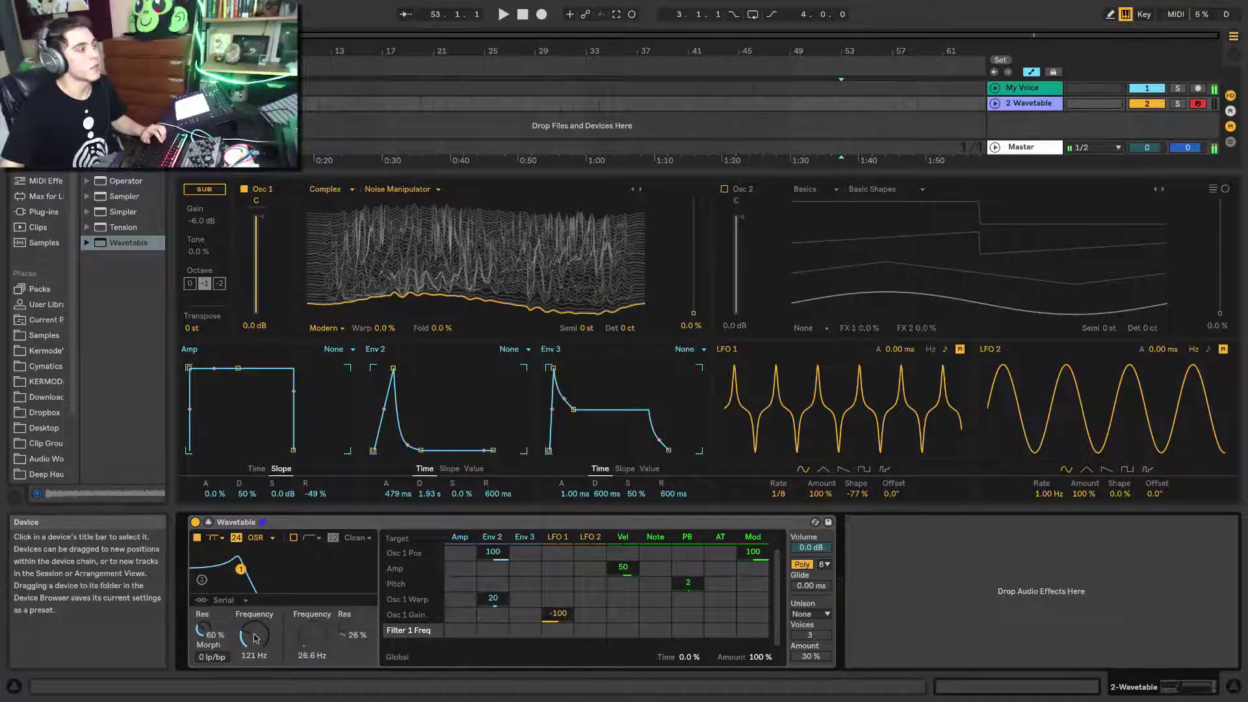
pyautogui.click(218, 658)
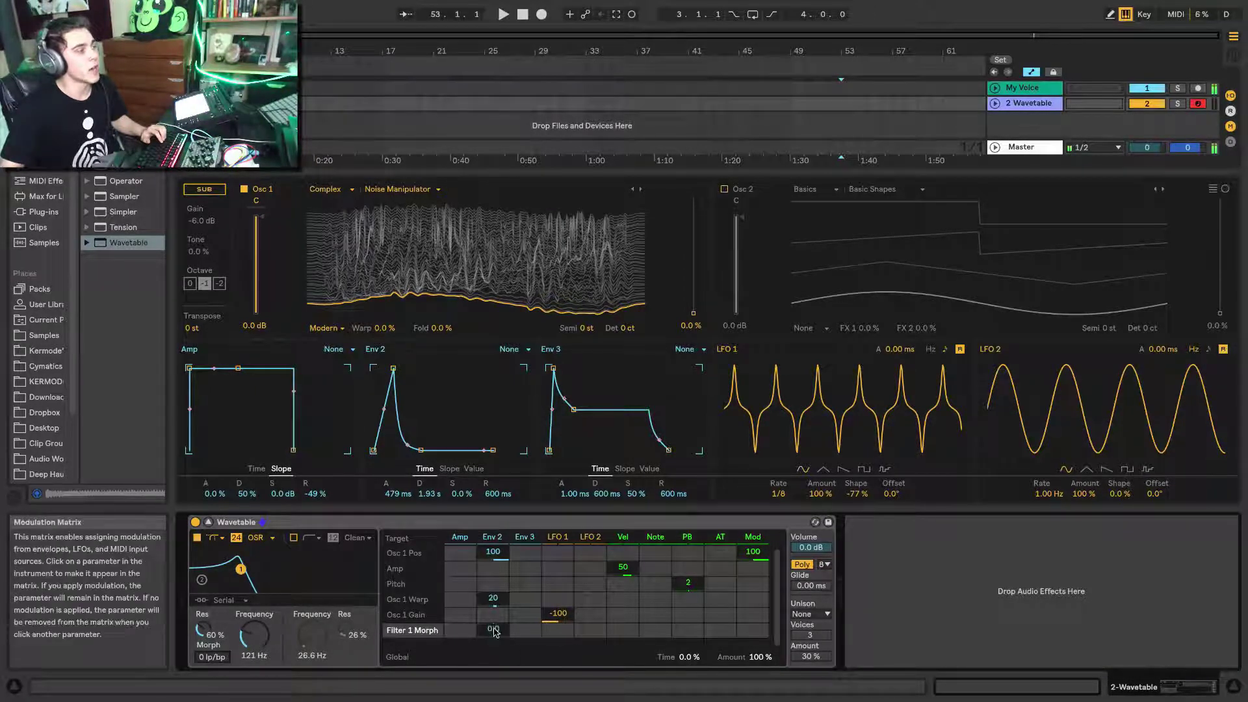
pyautogui.moveTo(493, 629); pyautogui.dragTo(493, 605)
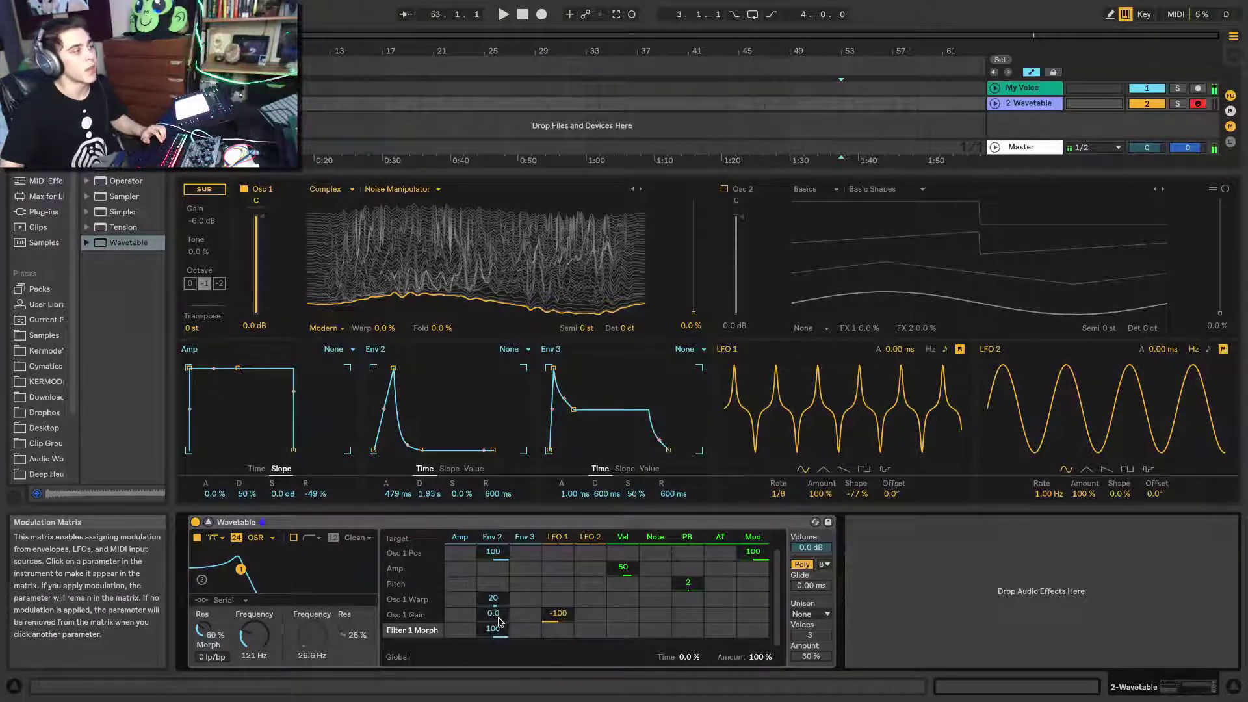
pyautogui.click(254, 635)
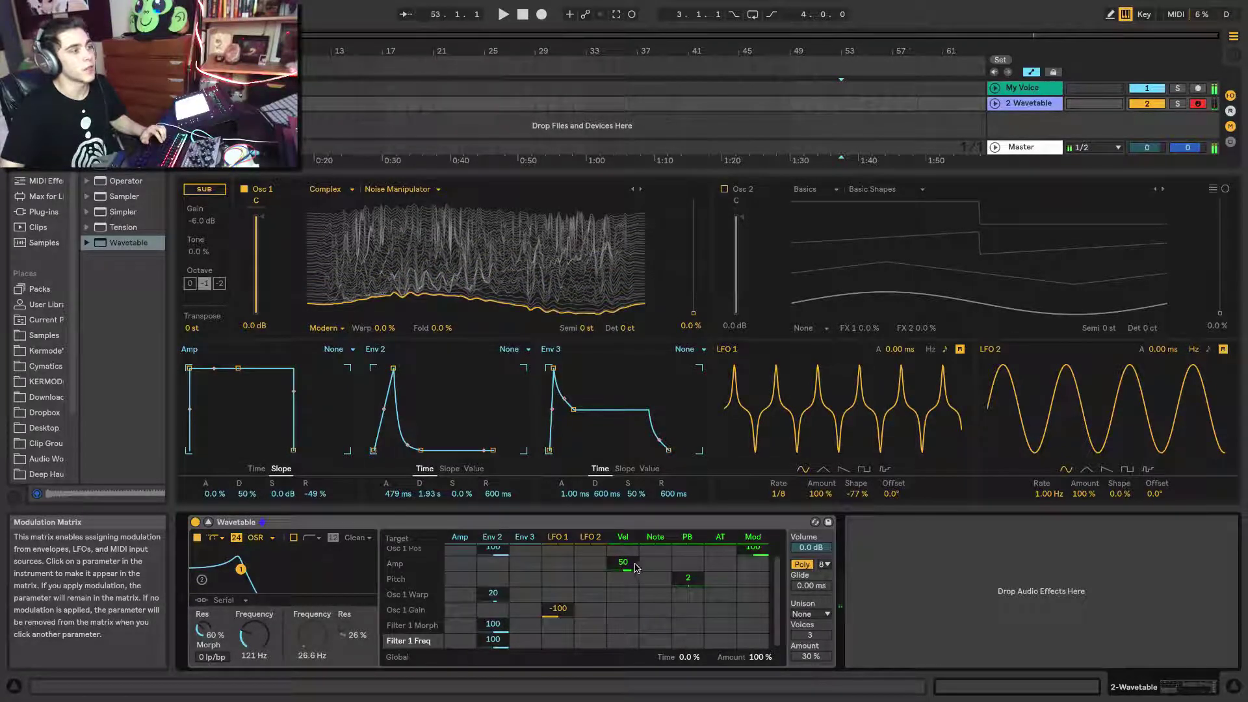
pyautogui.moveTo(559, 610); pyautogui.dragTo(564, 614)
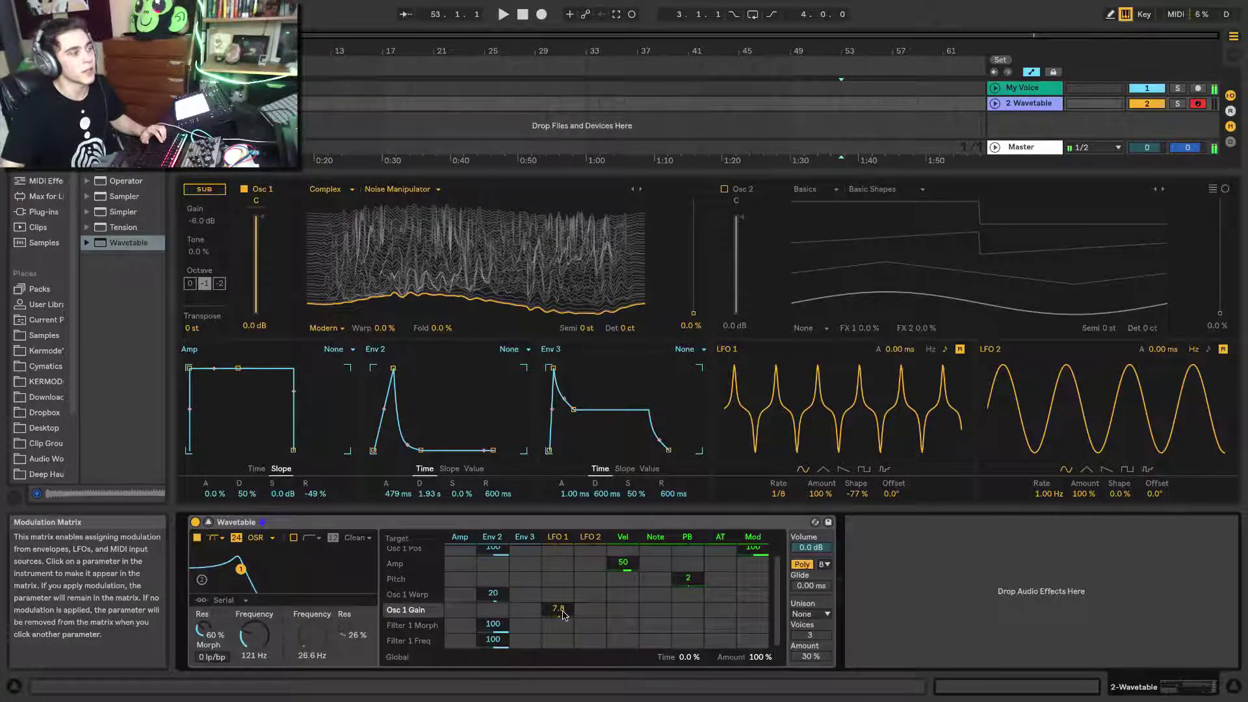
# Step: Reset LFO 1's Osc 1 Gain amount to default and lower Env 2's Filter 1 Morph/Freq to 47/64
pyautogui.rightClick(563, 610)
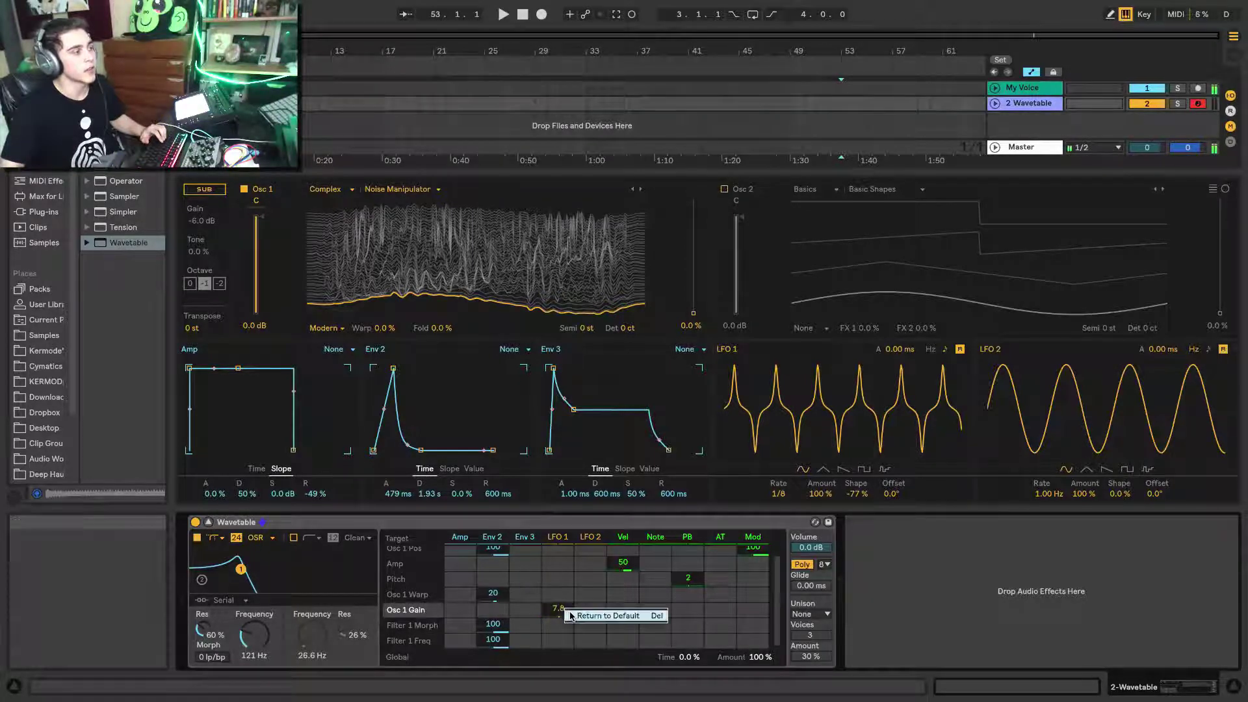
pyautogui.click(571, 615)
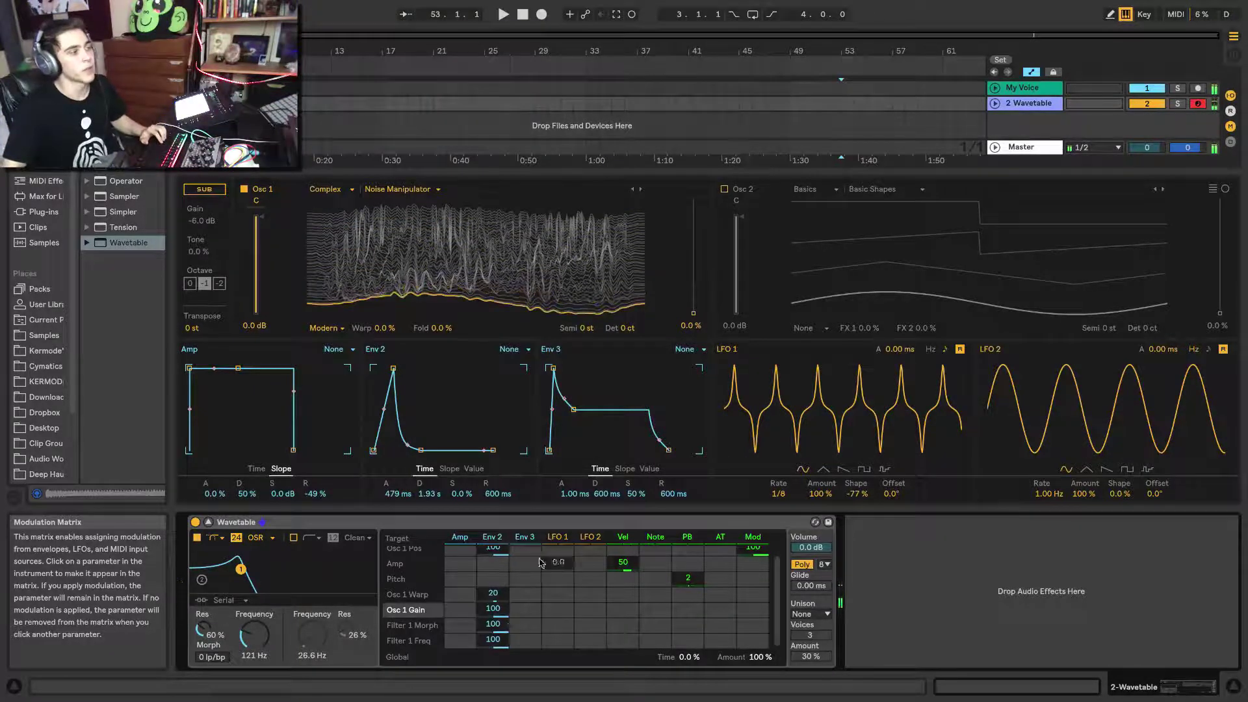
pyautogui.moveTo(498, 630); pyautogui.dragTo(494, 660)
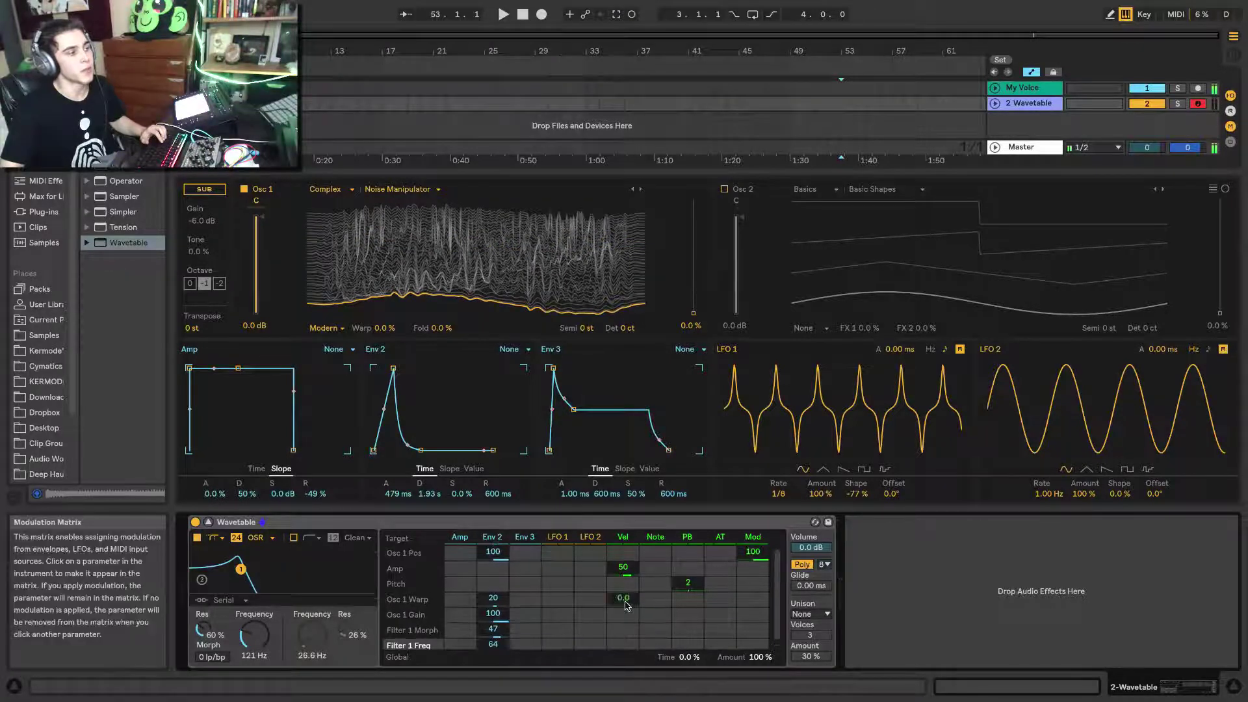
pyautogui.click(687, 658)
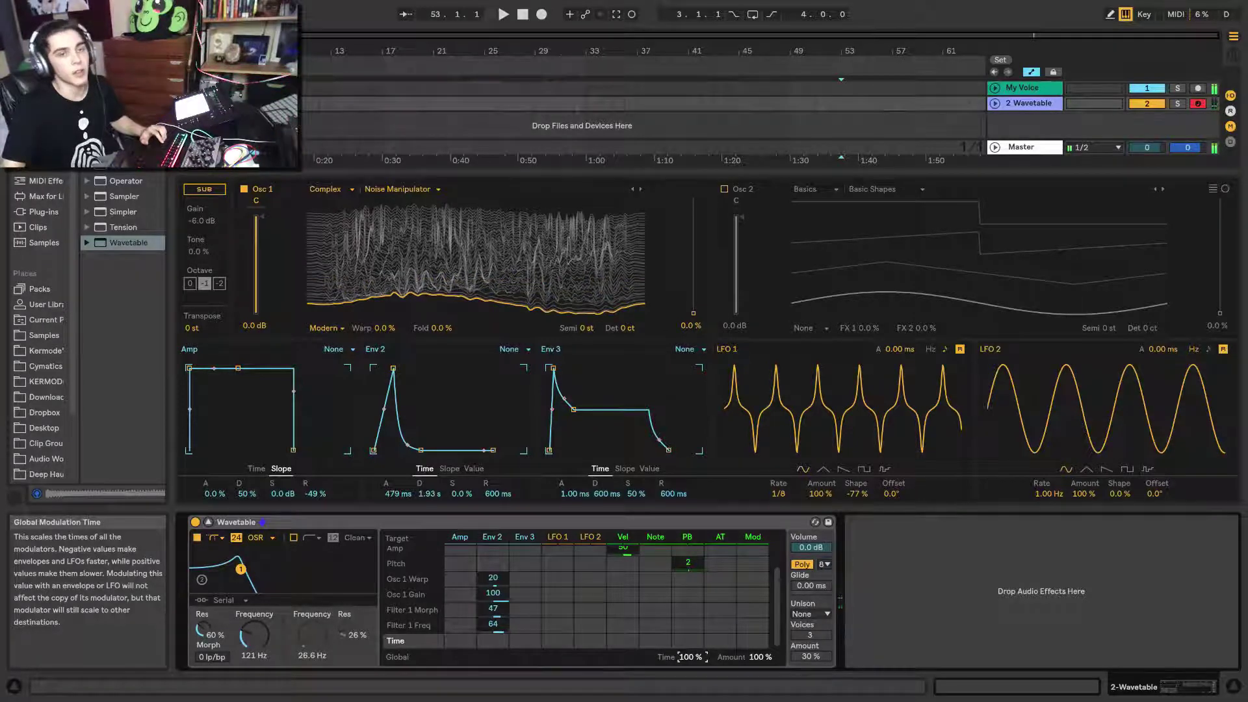
pyautogui.write('-100')
pyautogui.press('Return')
pyautogui.write('-69')
pyautogui.press('Return')
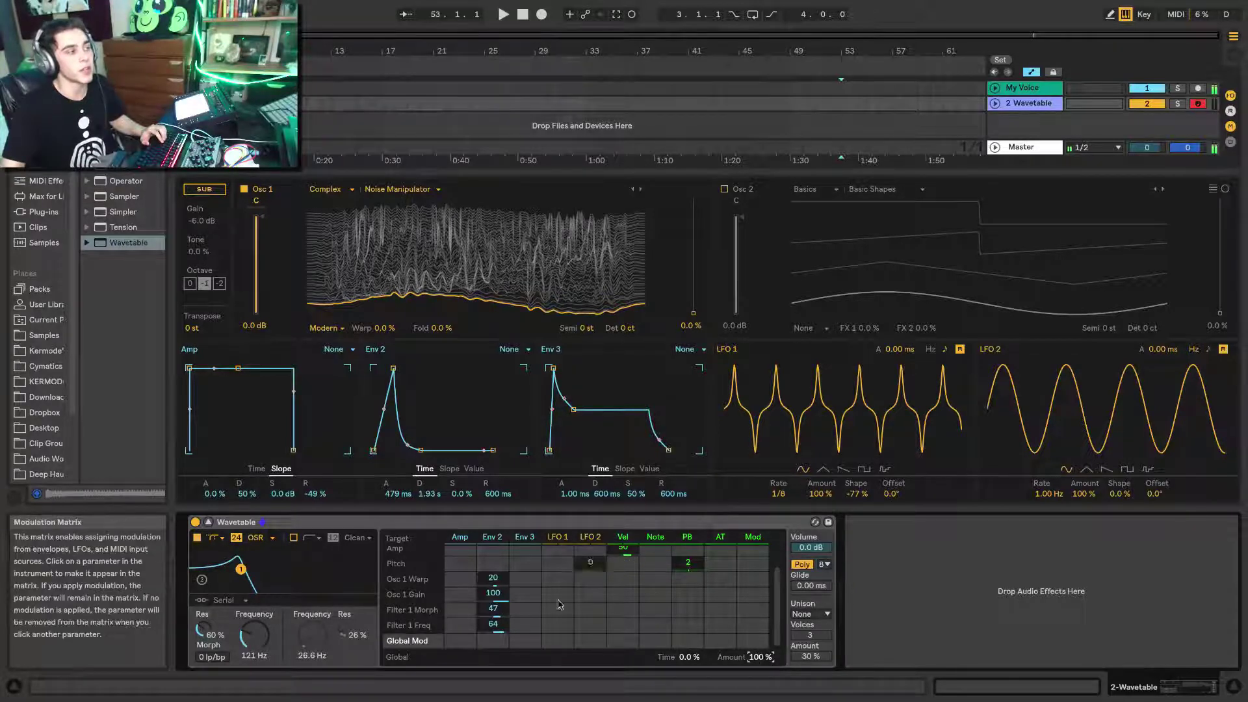
# Step: Switch to Mono to add Glide to the matrix, then return to Poly with 8 voices
pyautogui.click(805, 551)
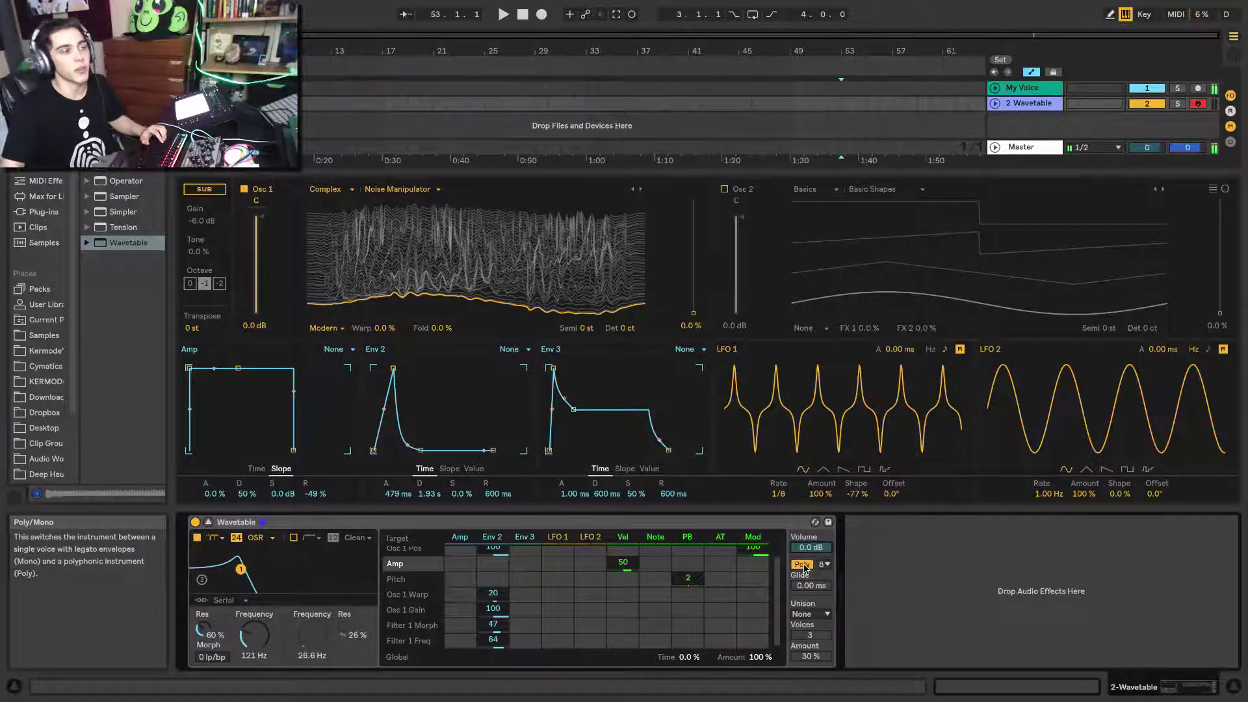
pyautogui.click(804, 565)
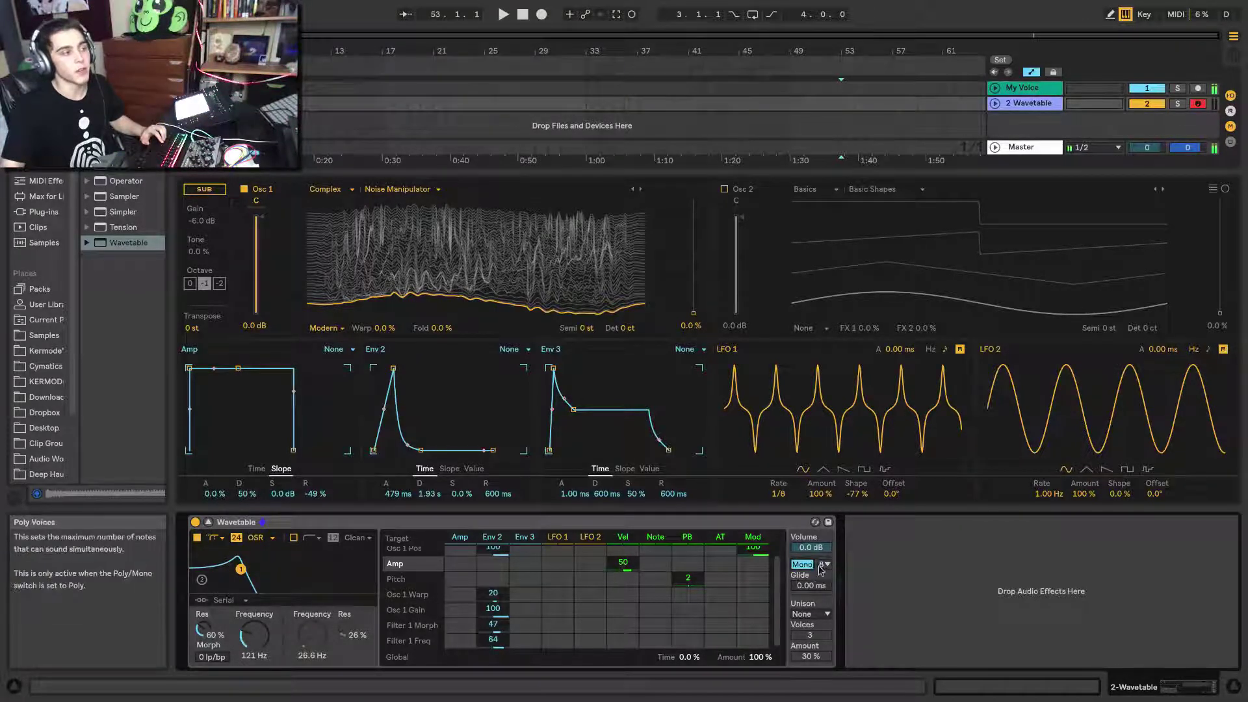
pyautogui.click(812, 585)
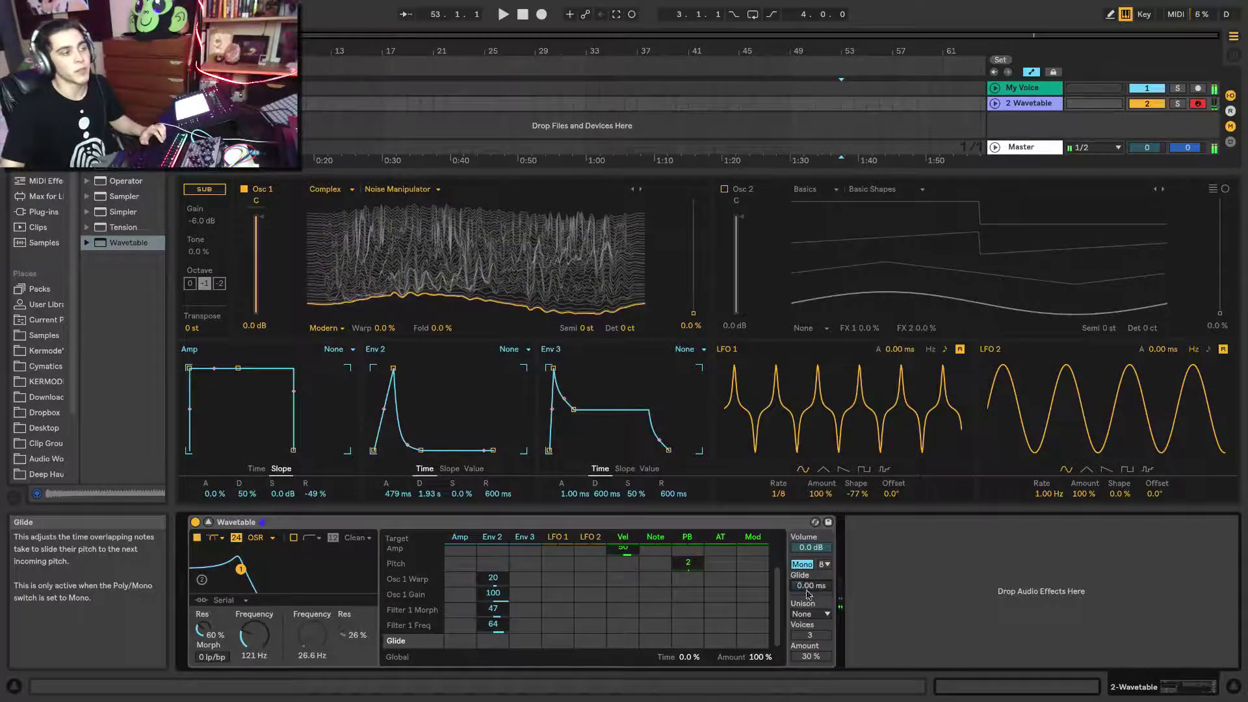
pyautogui.click(804, 564)
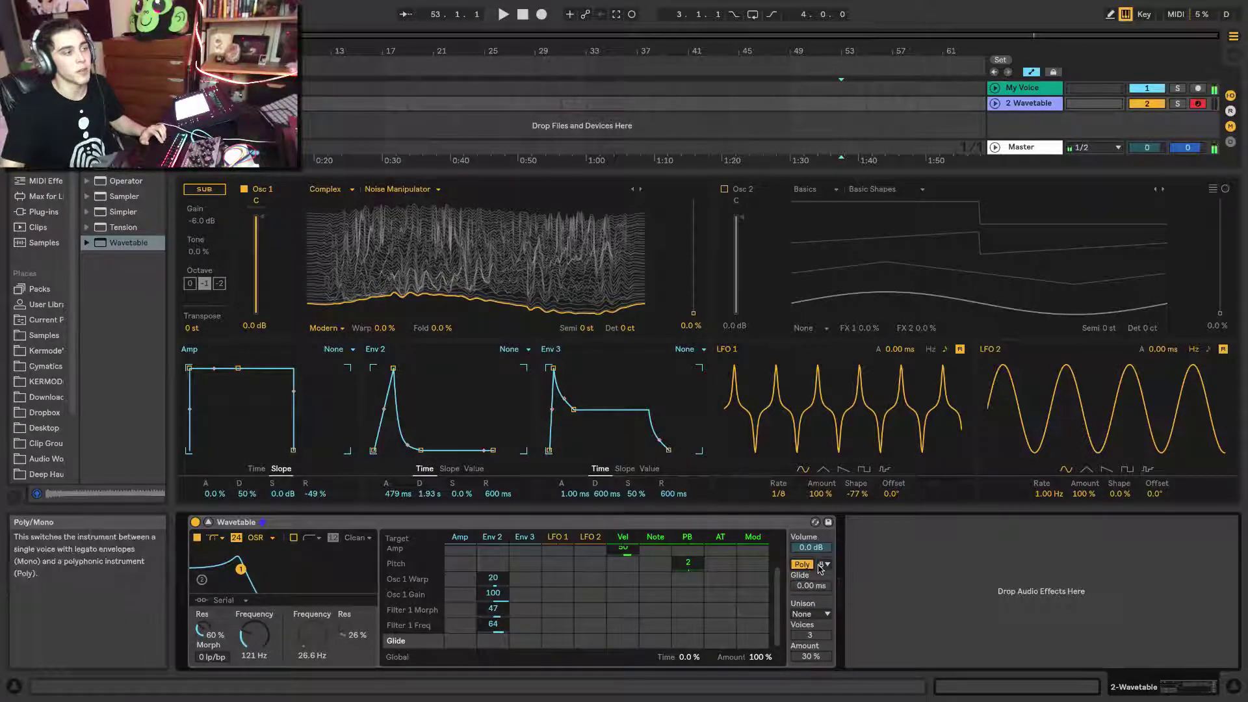
pyautogui.click(822, 565)
pyautogui.click(823, 651)
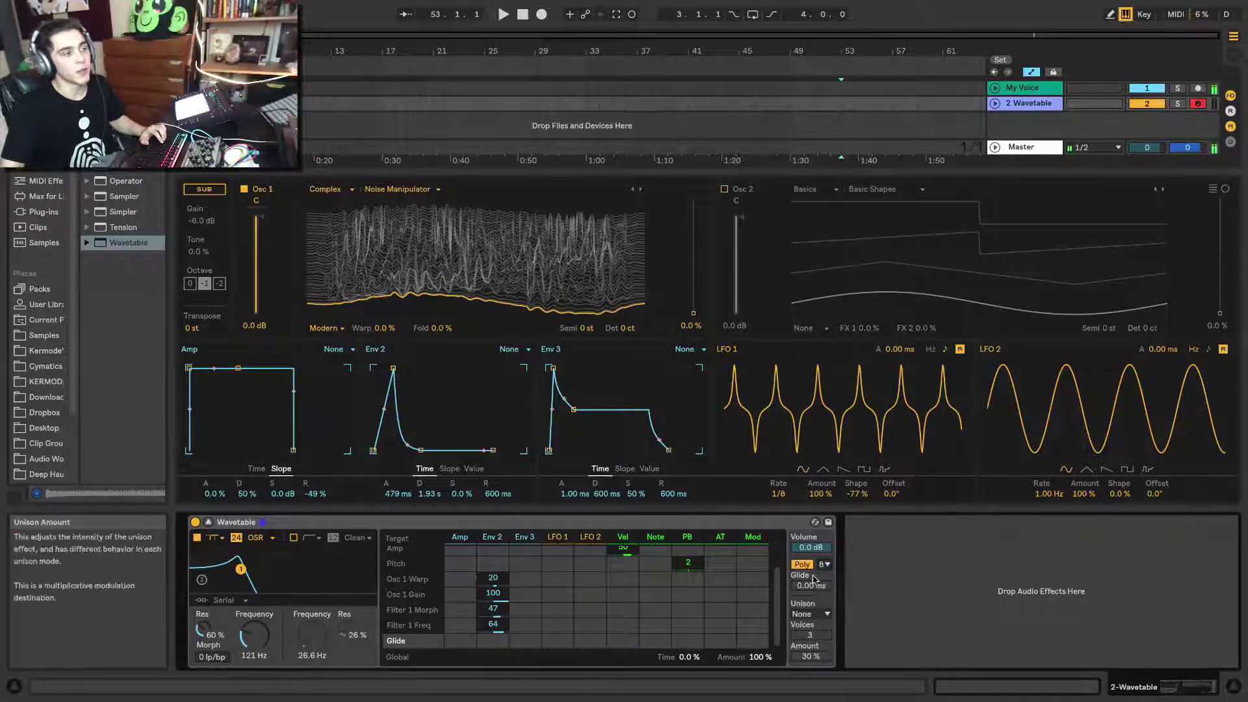
# Step: Set unison to Classic with 7 voices and a 40% amount
pyautogui.click(818, 614)
pyautogui.click(819, 614)
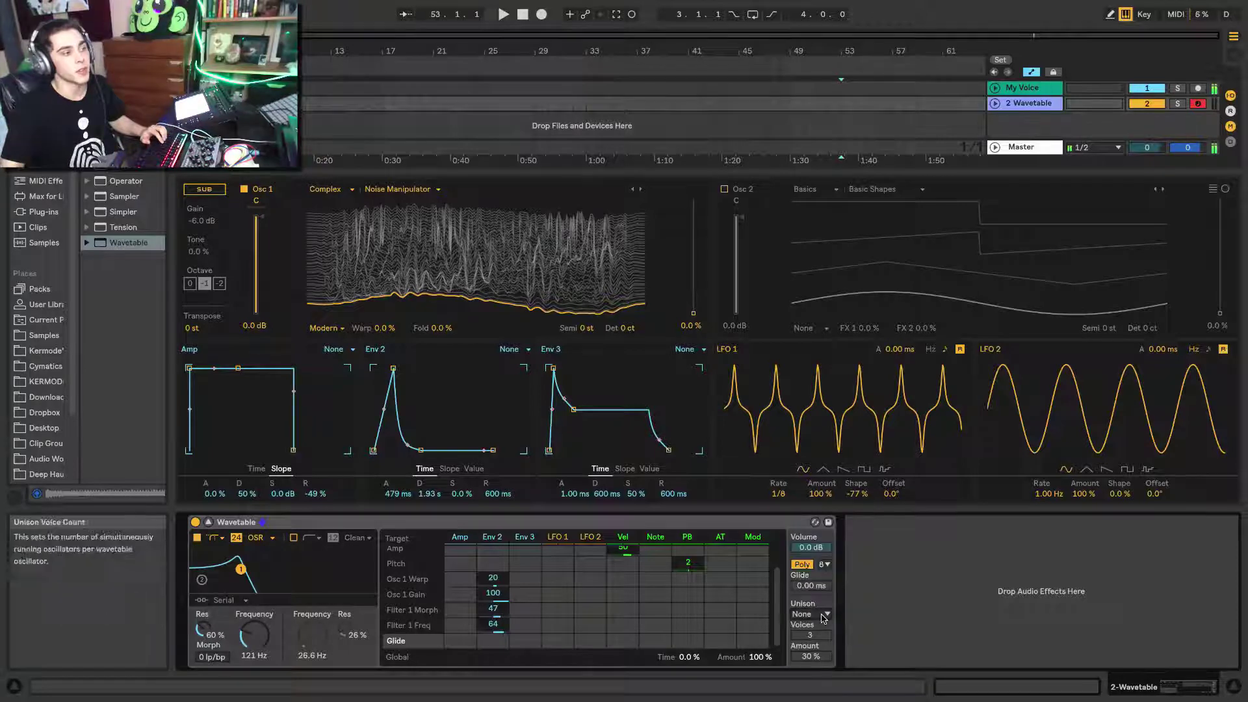
pyautogui.click(822, 615)
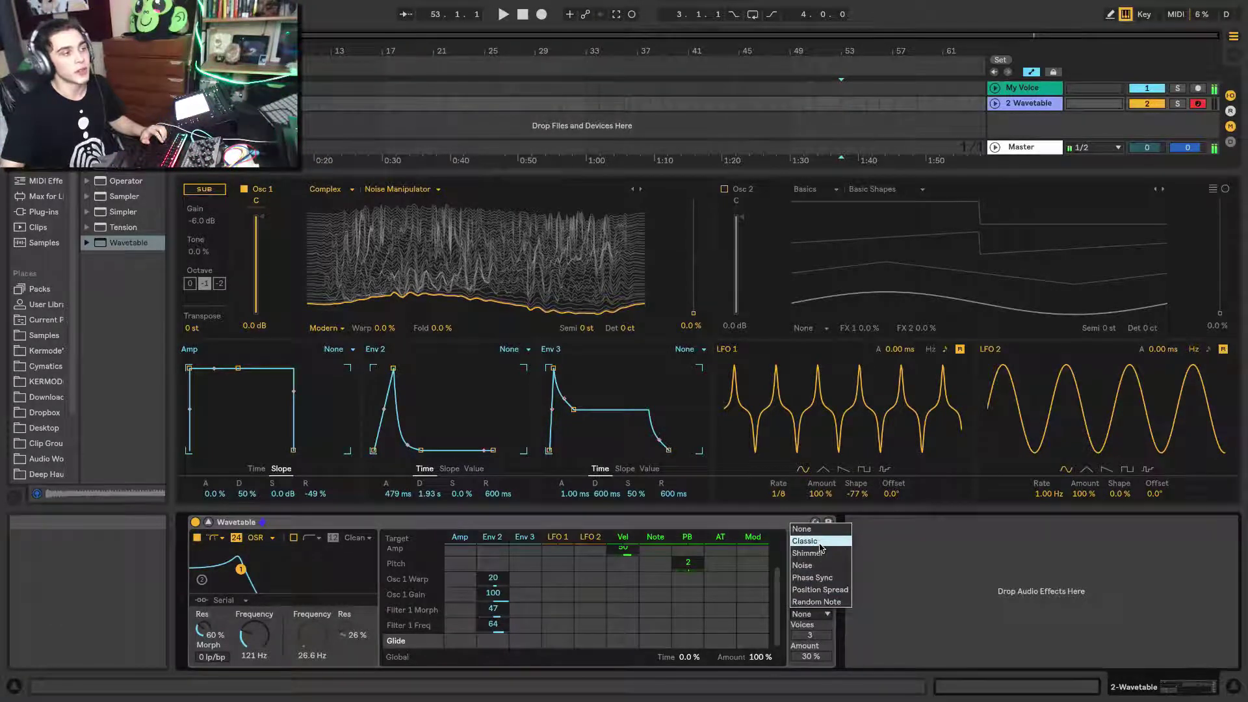
pyautogui.click(821, 545)
pyautogui.moveTo(816, 635); pyautogui.dragTo(816, 631)
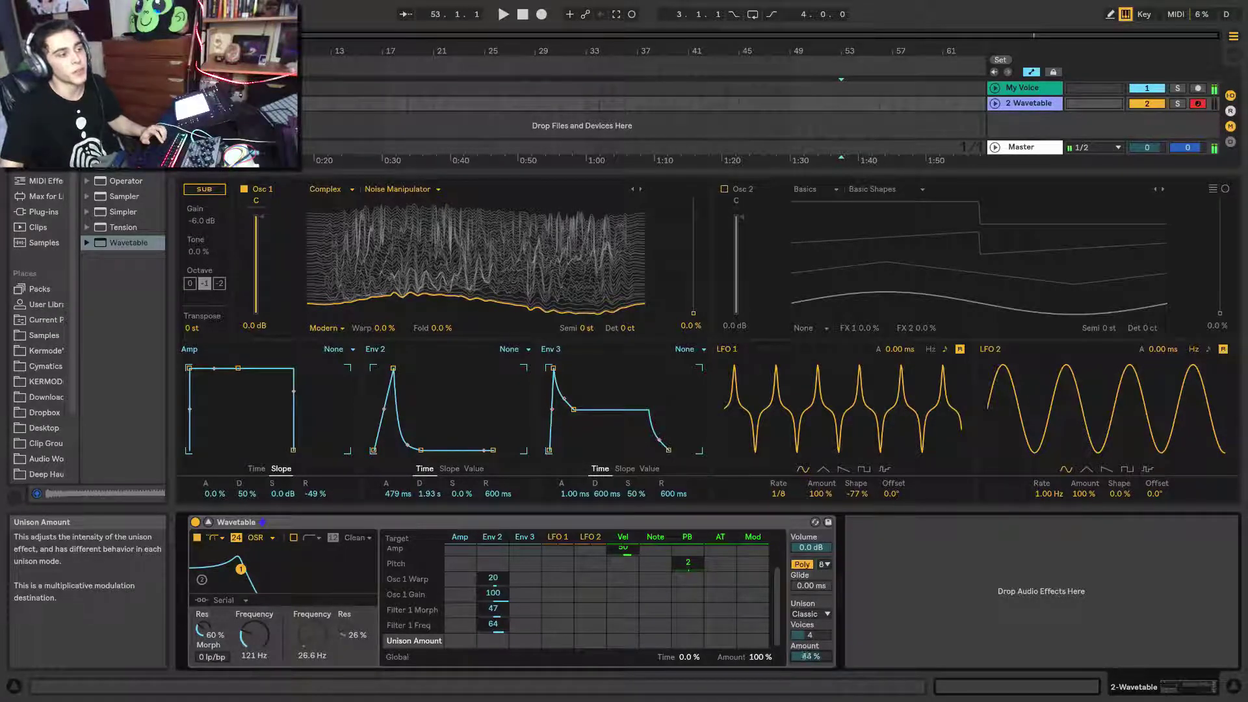
pyautogui.moveTo(810, 636); pyautogui.dragTo(811, 630)
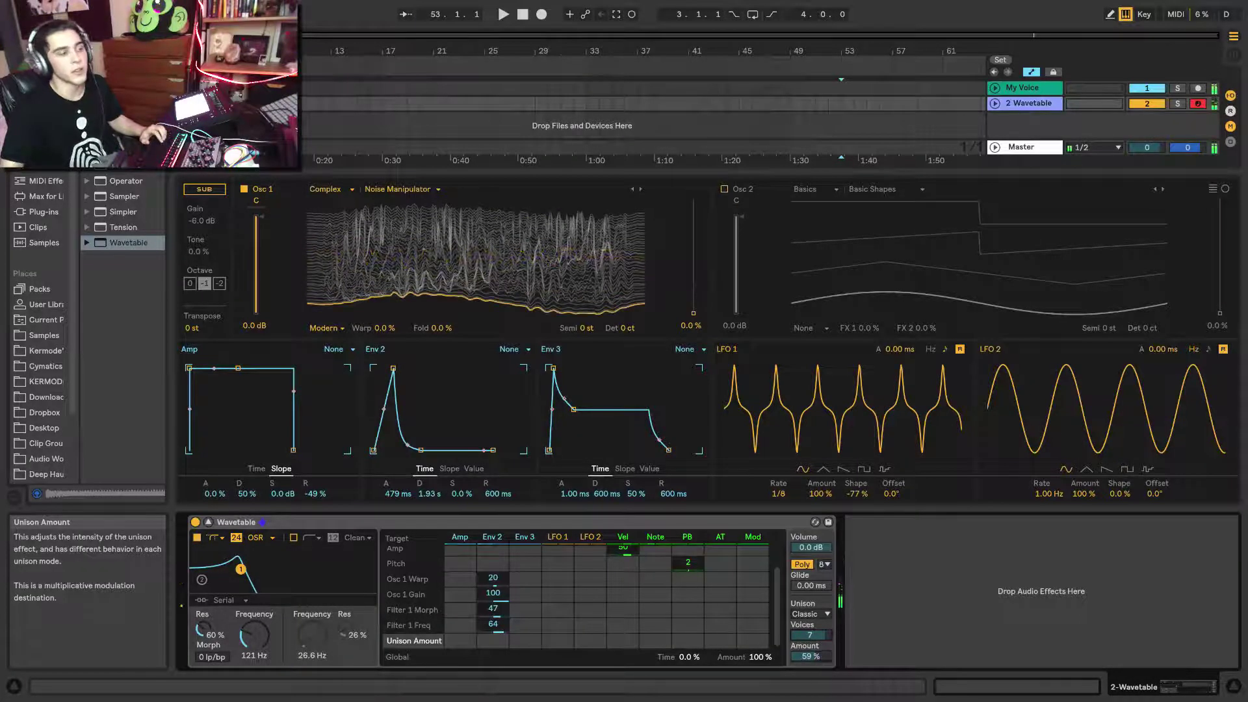
pyautogui.moveTo(811, 656); pyautogui.dragTo(810, 667)
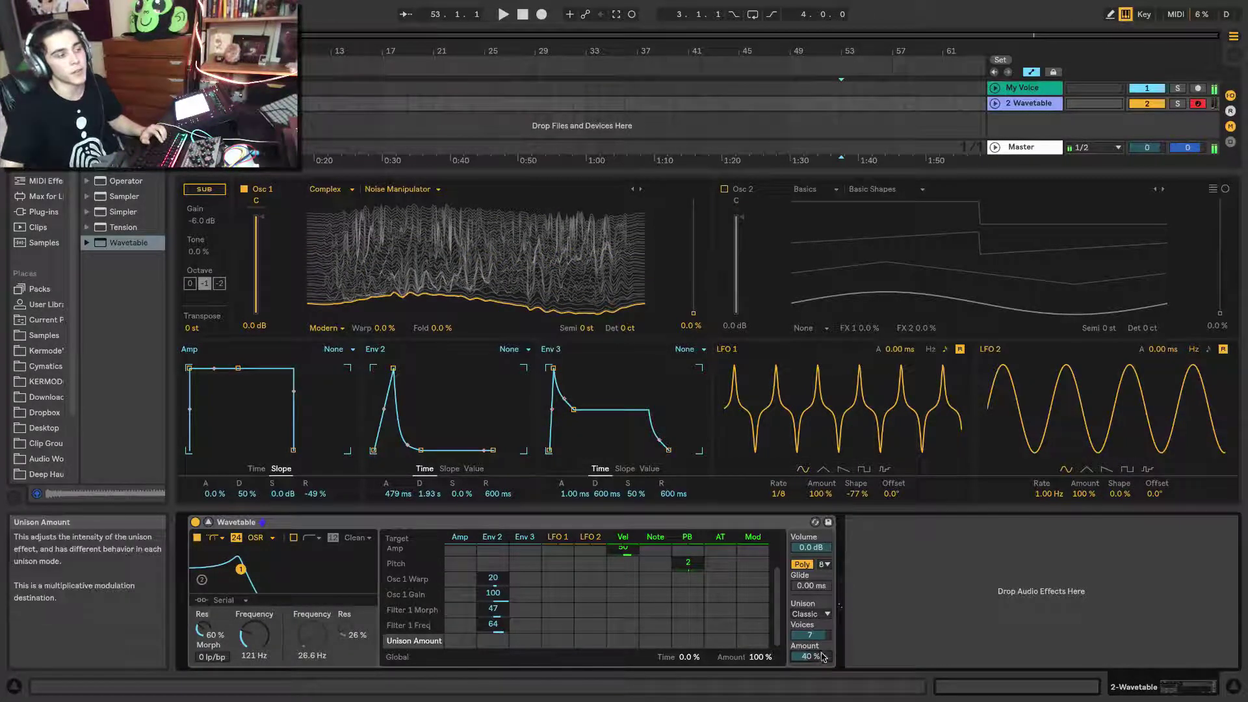
# Step: Audition Shimmer, Noise, Phase Sync and Position Spread unison modes, then set None
pyautogui.click(813, 615)
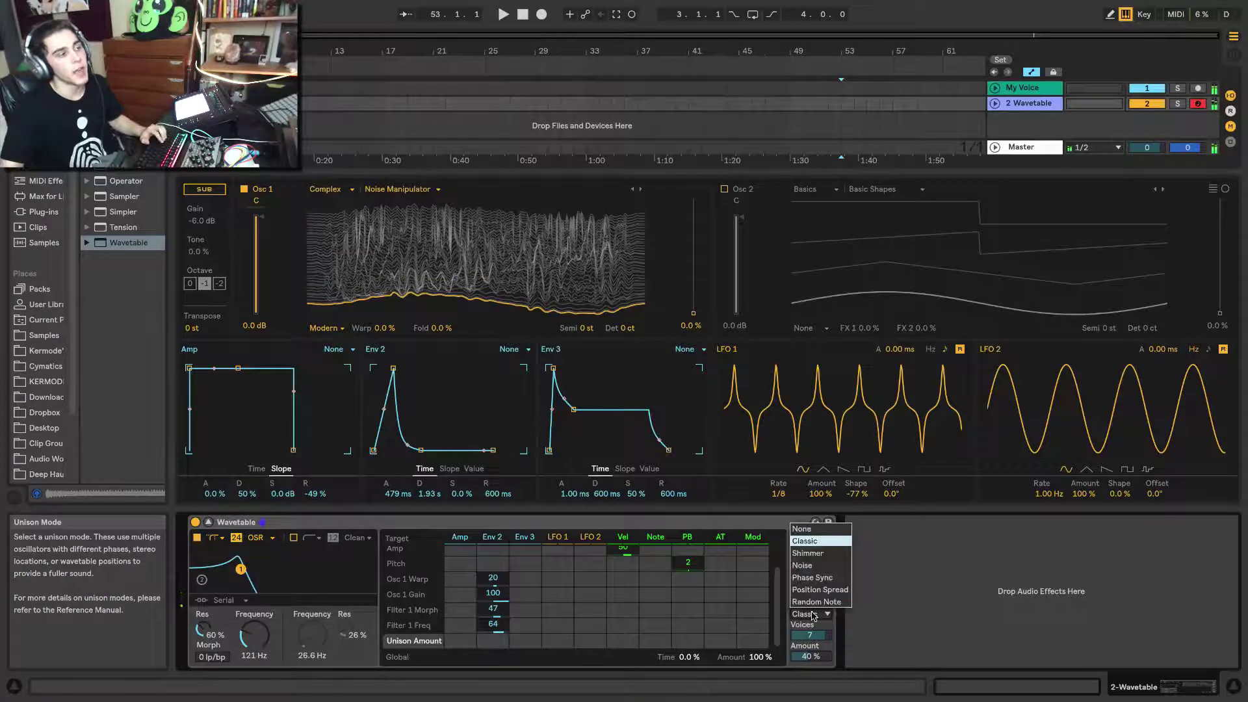
pyautogui.click(811, 555)
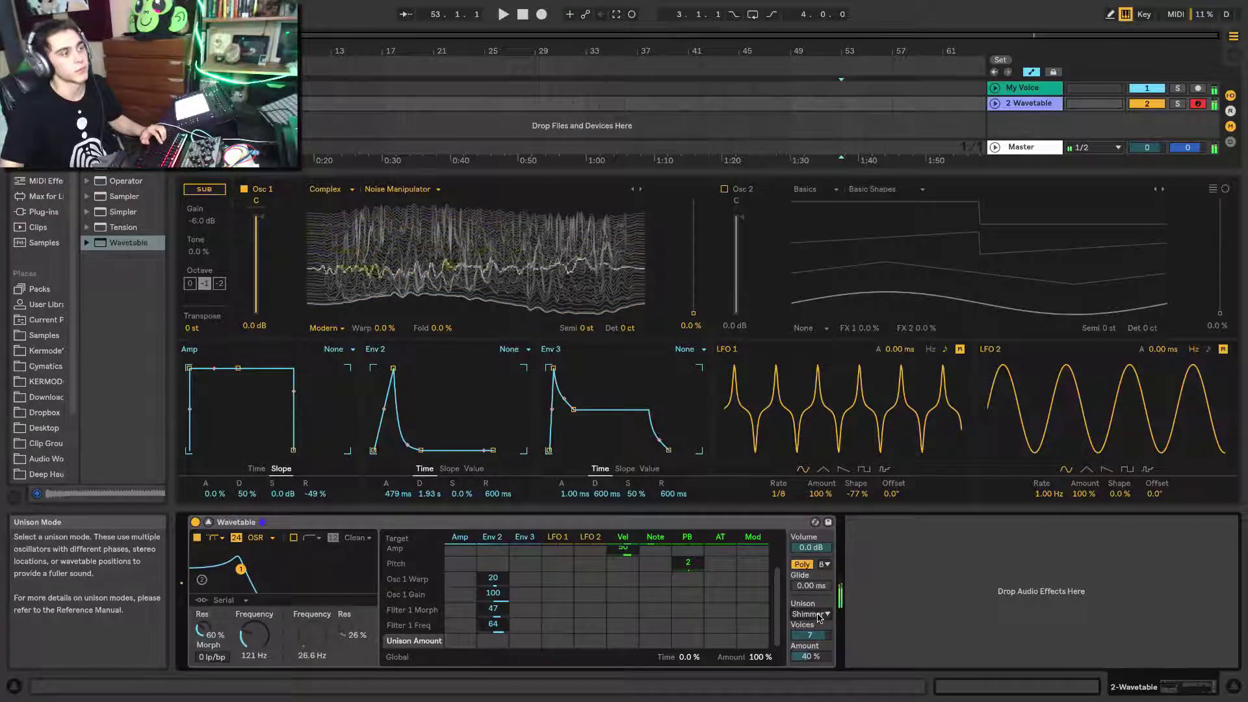
pyautogui.click(813, 615)
pyautogui.click(812, 567)
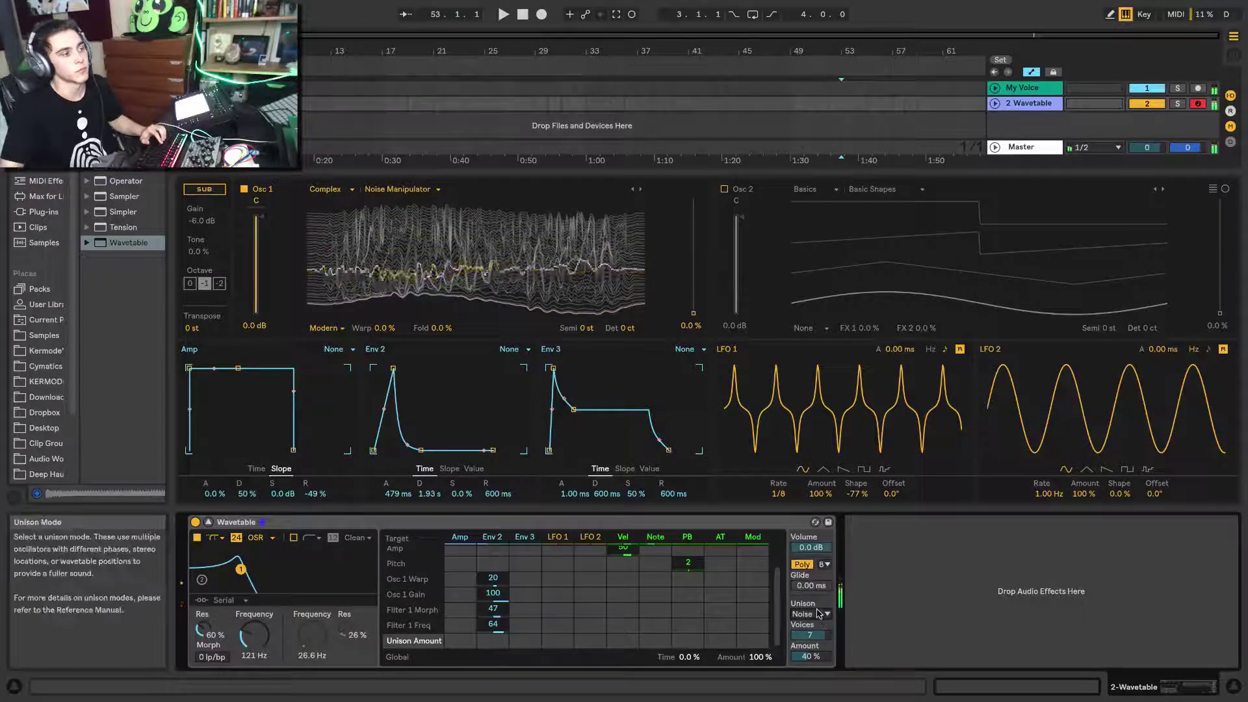
pyautogui.click(817, 613)
pyautogui.click(814, 597)
pyautogui.click(812, 614)
pyautogui.click(816, 590)
pyautogui.click(811, 614)
pyautogui.click(818, 590)
pyautogui.click(813, 614)
pyautogui.click(812, 530)
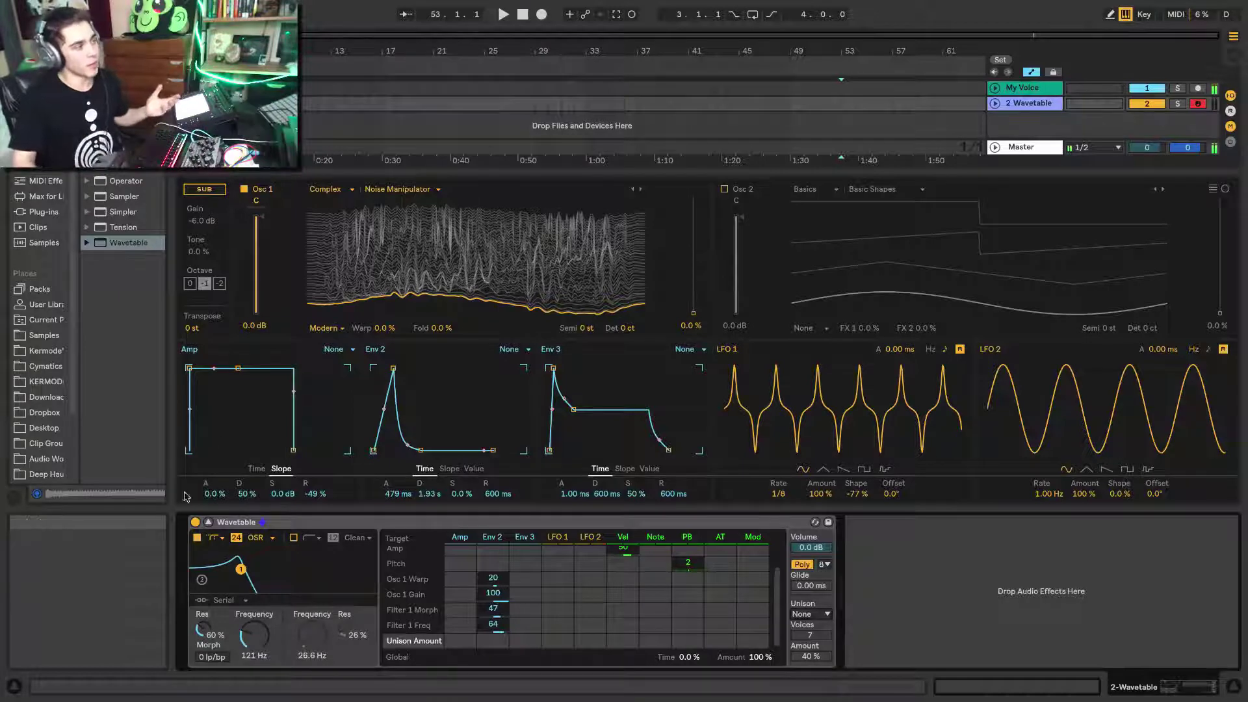
pyautogui.click(209, 522)
pyautogui.click(209, 523)
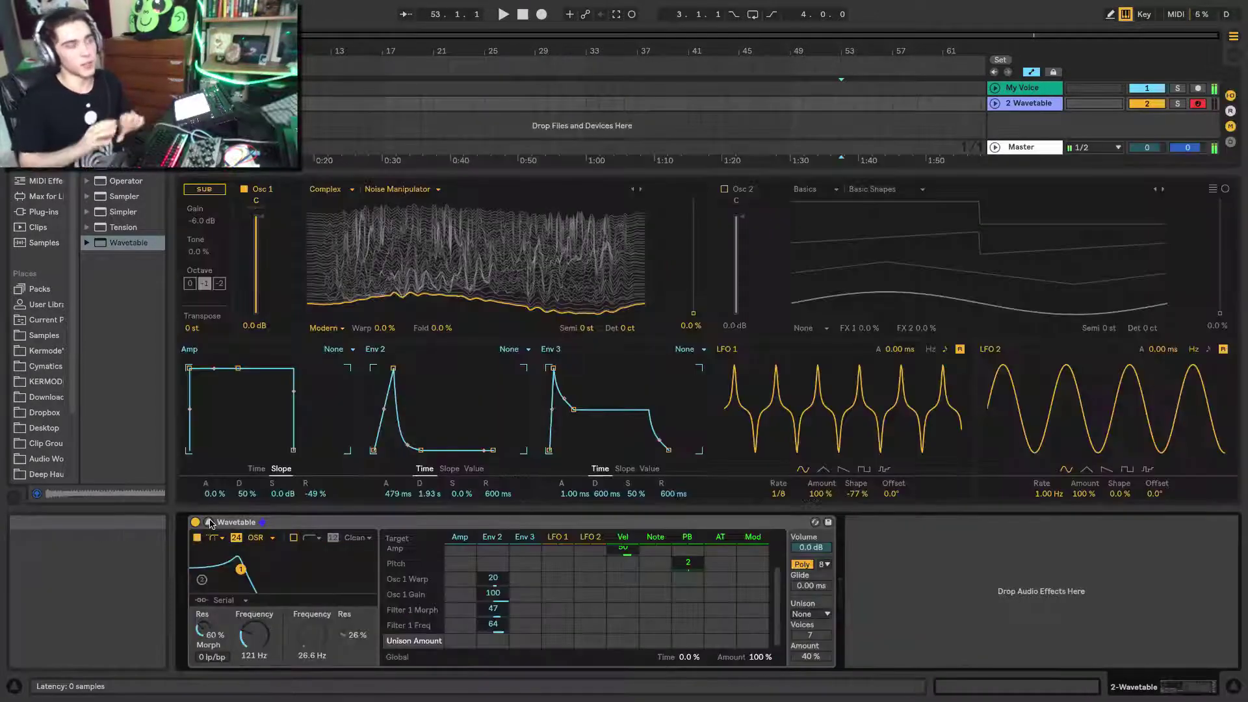